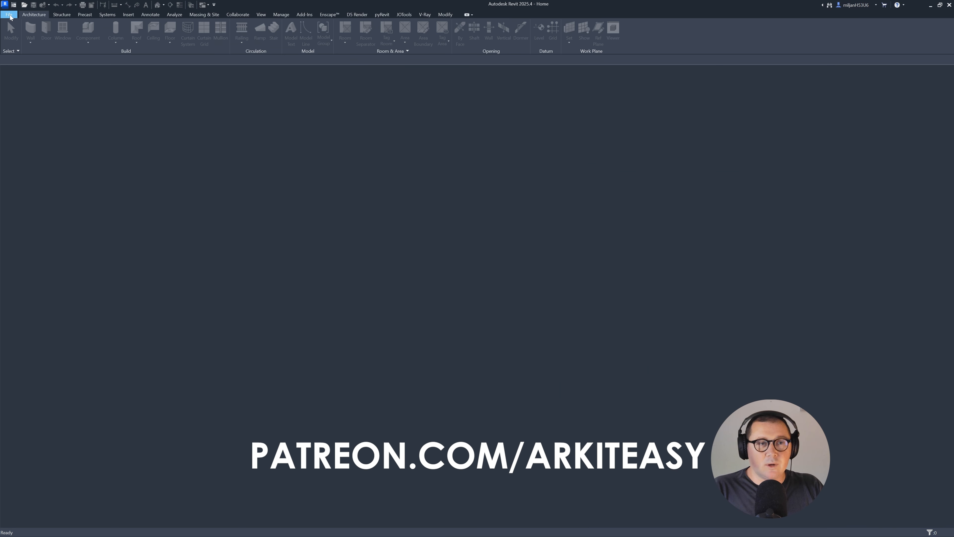
Create a new family from the Metric Generic Model.rft template.
click(9, 14)
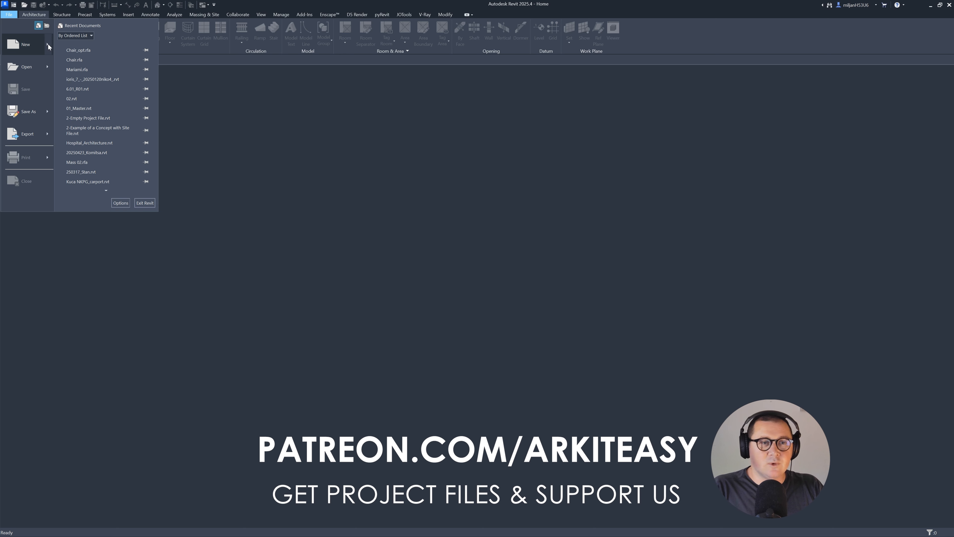
mouse_move(49, 44)
click(79, 64)
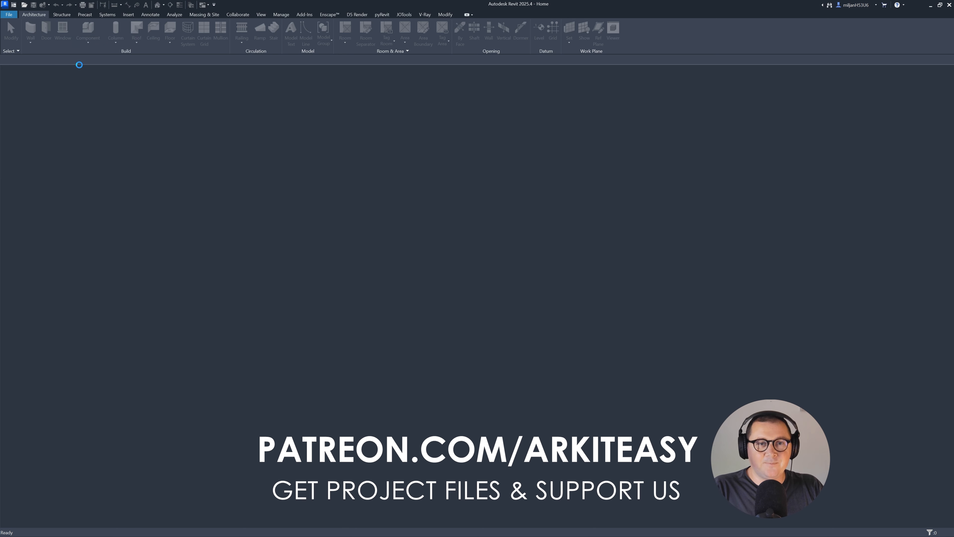
scroll(217, 244, down, 5)
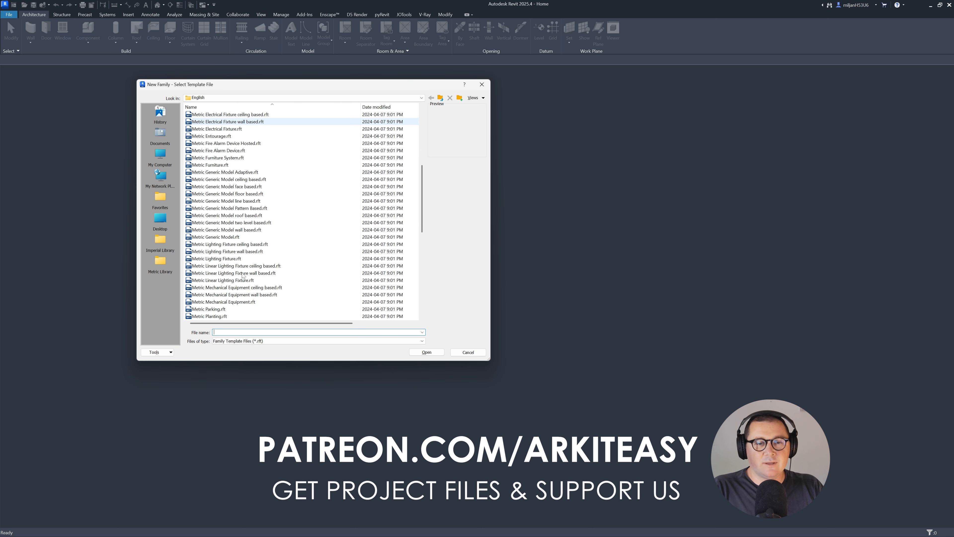
click(216, 236)
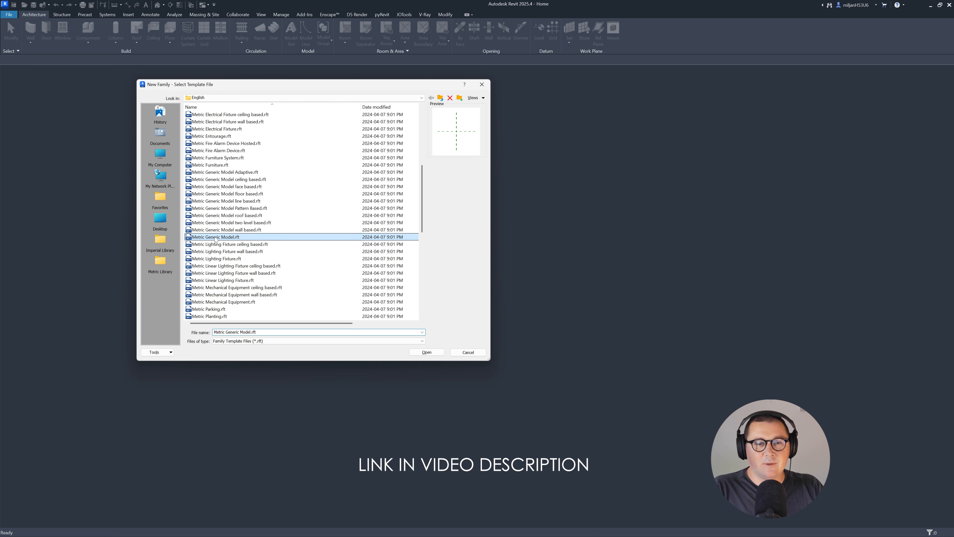
click(430, 355)
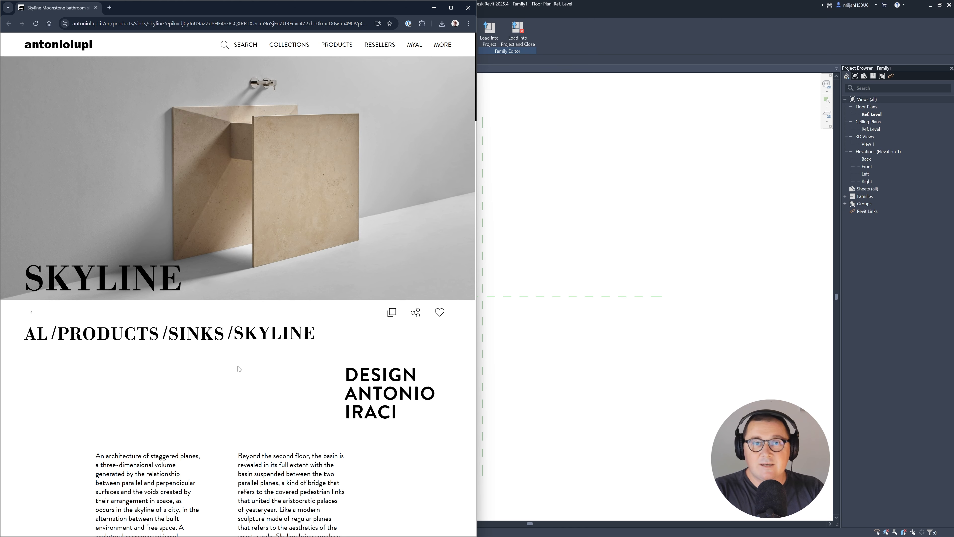
Study the photos on the Skyline sink product page and trace the back panel and basin outlines over the angled view.
scroll(239, 369, down, 15)
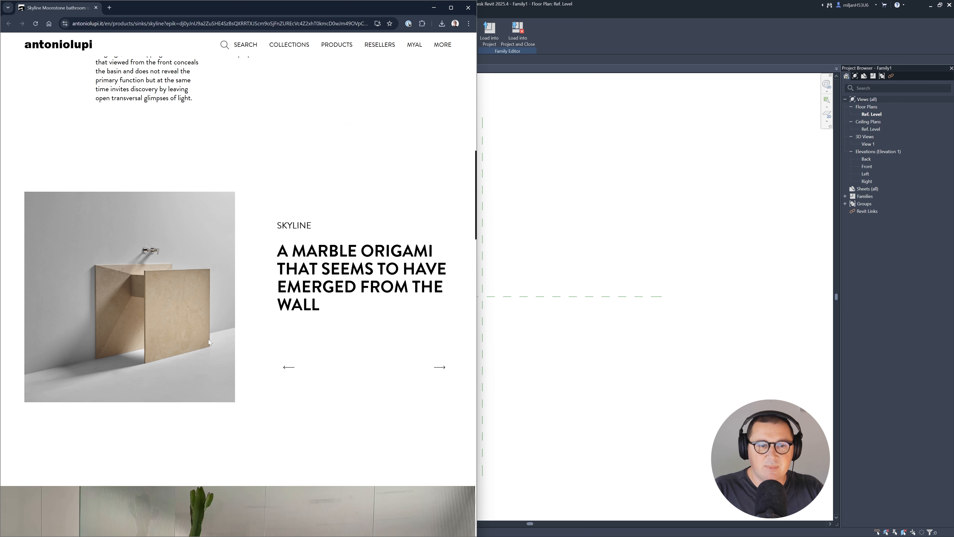
click(439, 368)
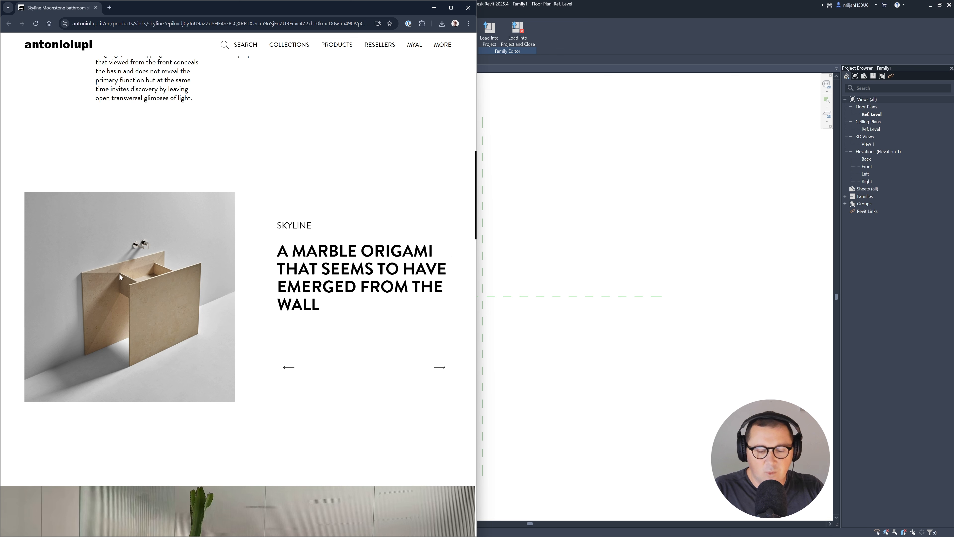
key(Print)
drag(50, 213, 228, 380)
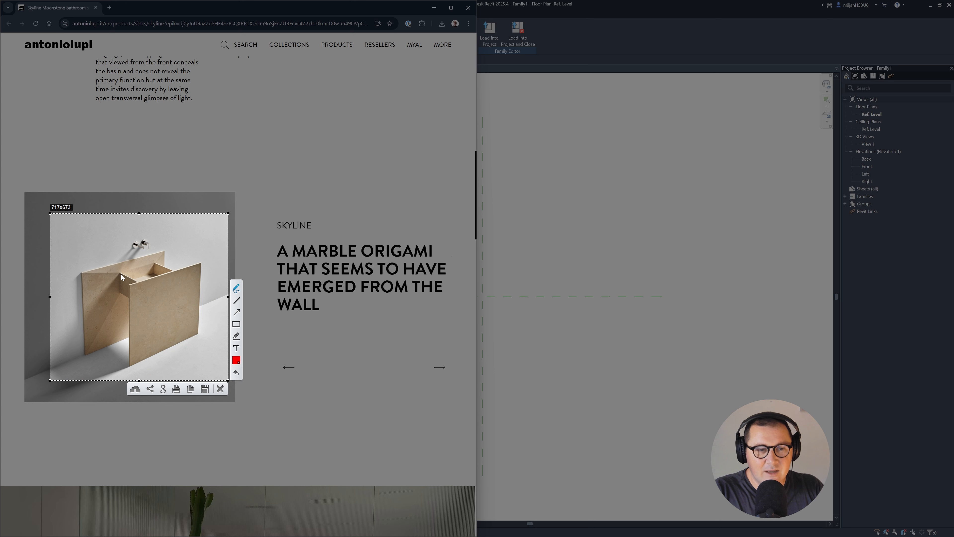
mouse_move(121, 274)
mouse_down()
mouse_move(123, 287)
mouse_move(149, 269)
mouse_move(127, 287)
mouse_move(136, 258)
mouse_move(162, 252)
mouse_move(167, 303)
mouse_up()
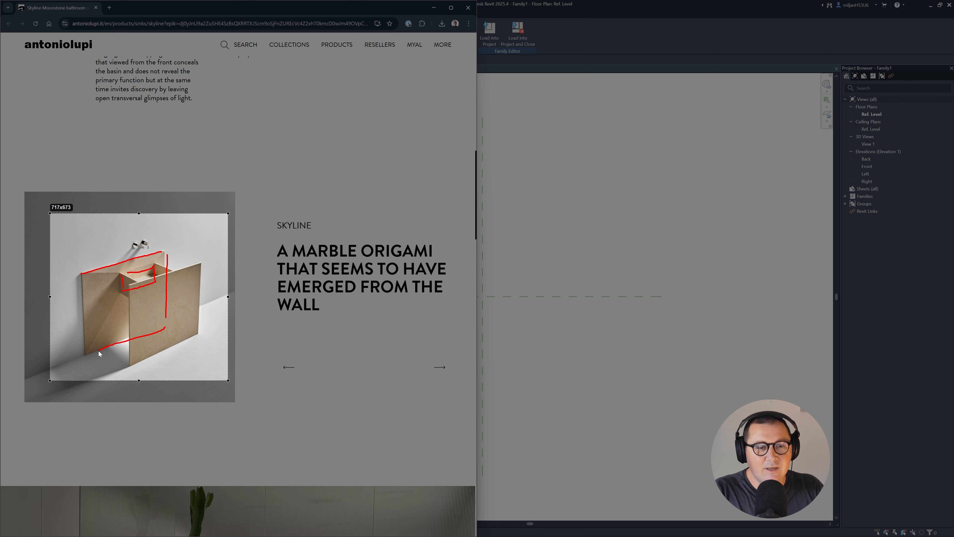
drag(98, 350, 99, 351)
drag(86, 291, 88, 326)
click(222, 390)
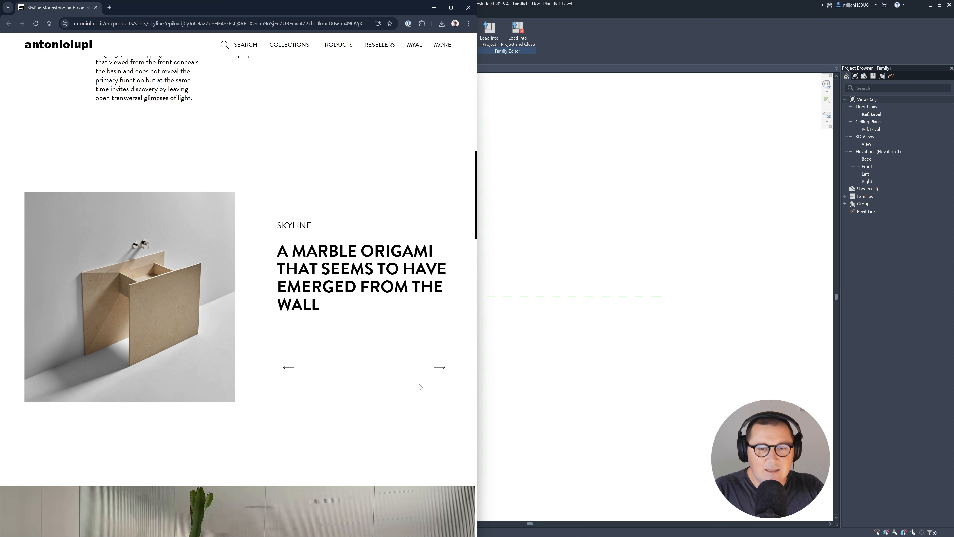
click(440, 367)
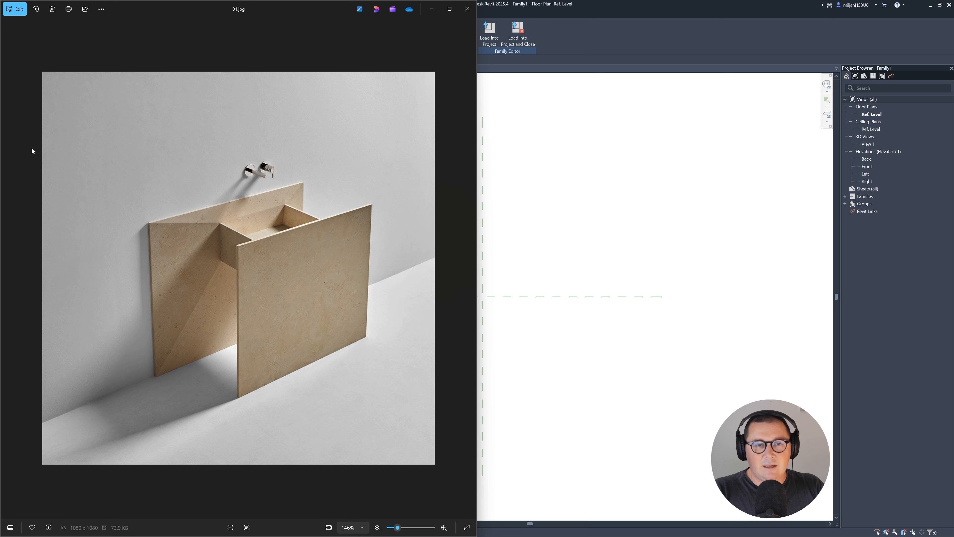
Capture the photo 01.jpg, mark the wall with an X, and number the sink's panel and basin planes 1 to 4.
key(super+shift+s)
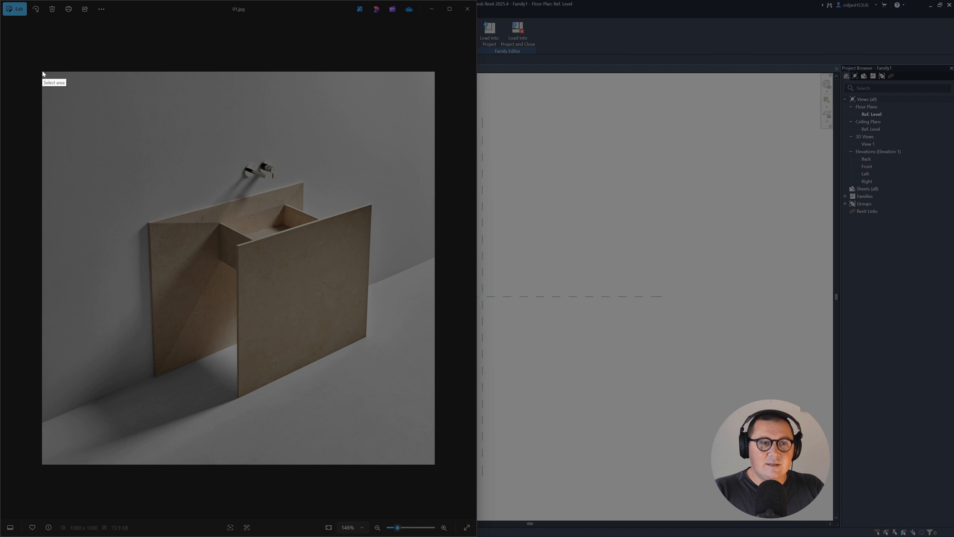
mouse_move(37, 70)
mouse_down()
mouse_move(444, 437)
mouse_move(439, 467)
mouse_up()
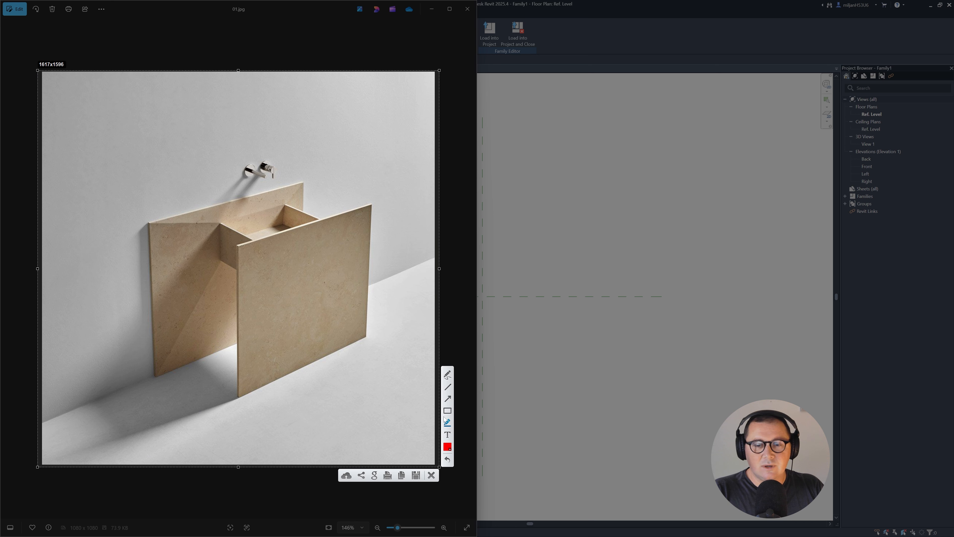
drag(488, 297, 657, 296)
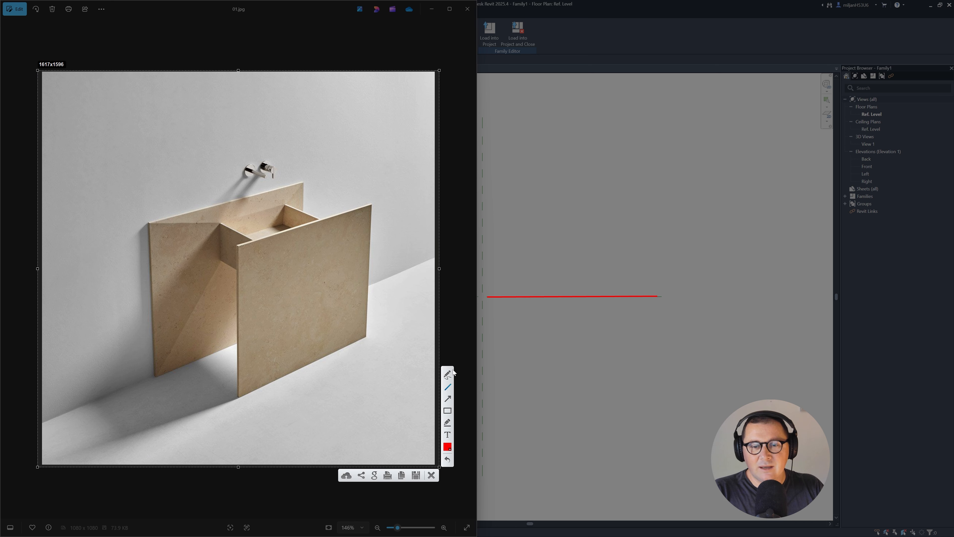
drag(111, 170, 85, 213)
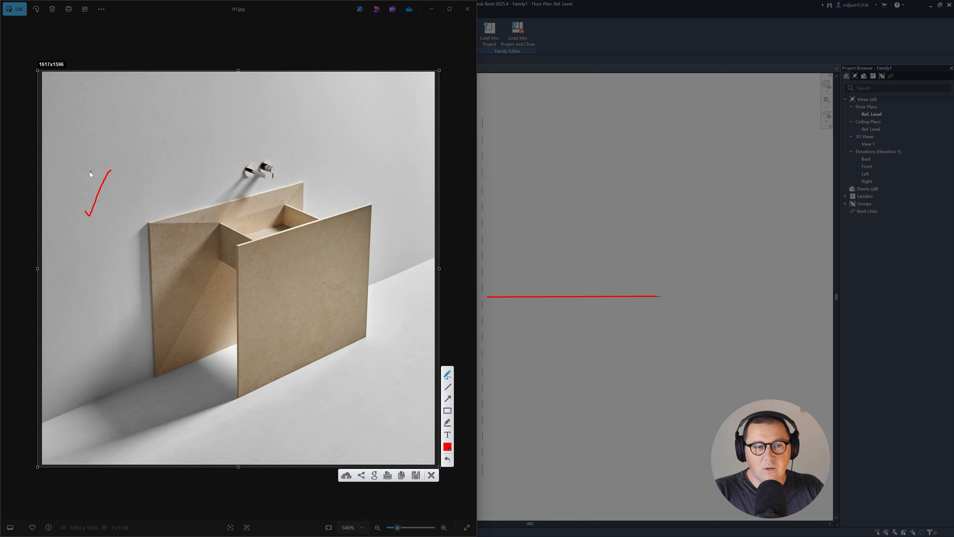
mouse_move(87, 174)
mouse_down()
mouse_move(110, 207)
mouse_move(149, 223)
mouse_move(152, 266)
mouse_move(150, 239)
mouse_up()
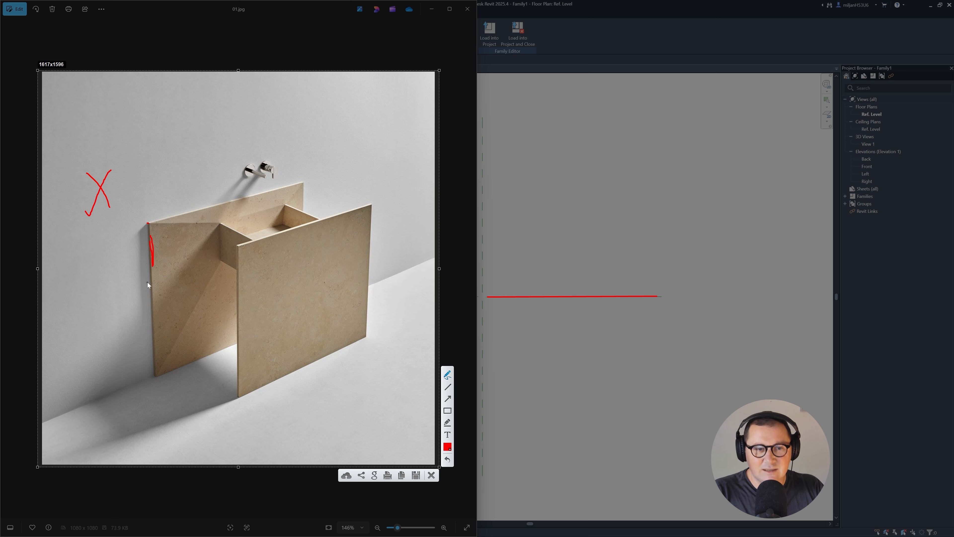
mouse_move(153, 279)
mouse_down()
mouse_move(159, 273)
mouse_move(160, 289)
mouse_up()
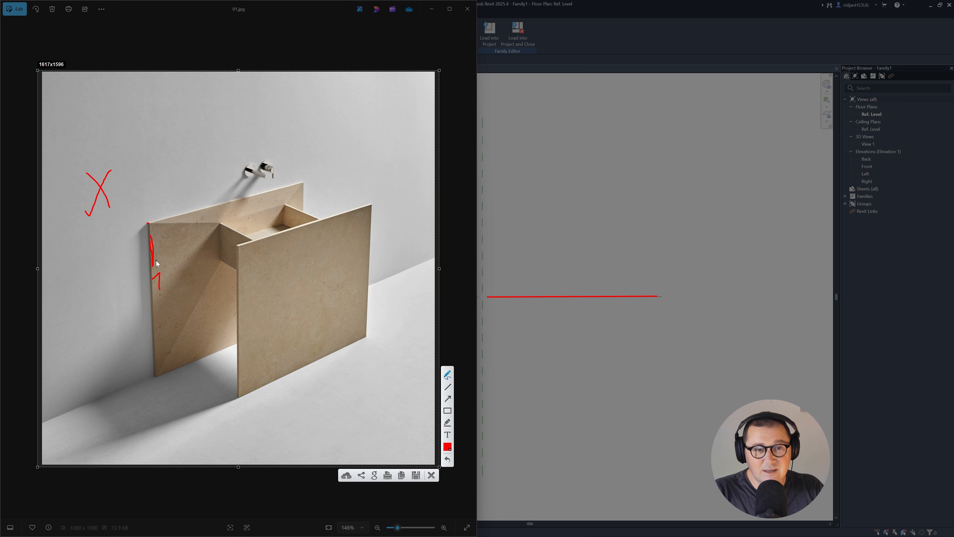
drag(220, 225, 216, 260)
mouse_move(153, 224)
mouse_down()
mouse_move(283, 211)
mouse_move(282, 230)
mouse_move(212, 269)
mouse_move(225, 287)
mouse_up()
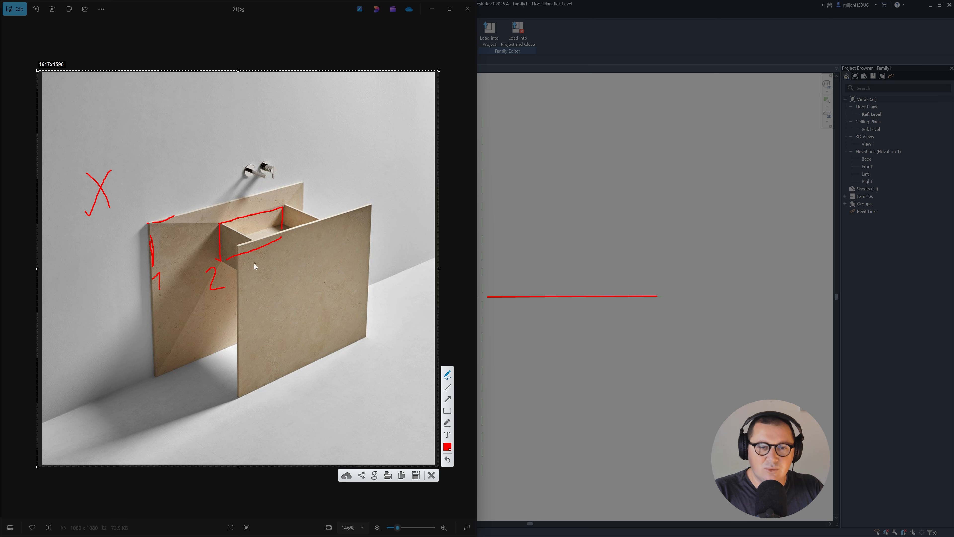
mouse_move(236, 278)
mouse_down()
mouse_move(227, 324)
mouse_move(256, 309)
mouse_move(255, 318)
mouse_up()
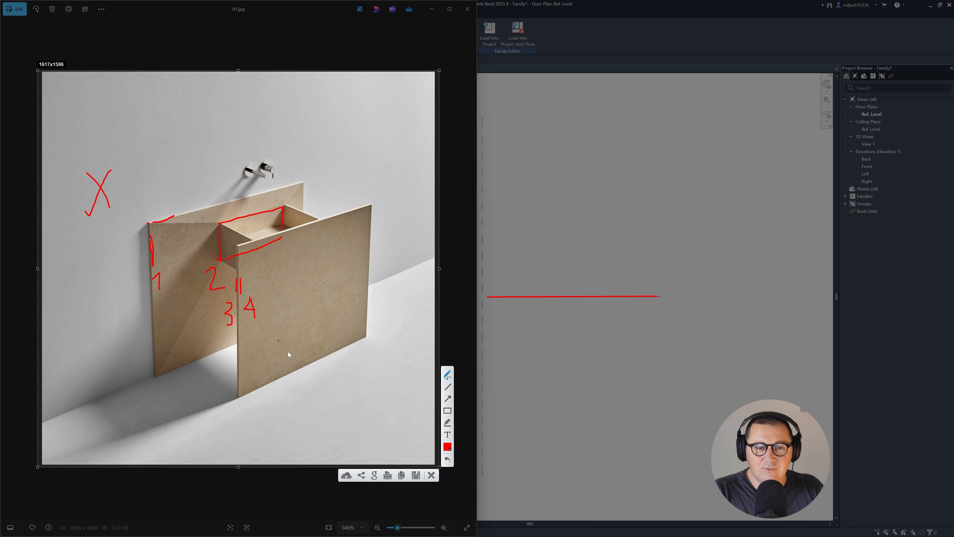
click(432, 475)
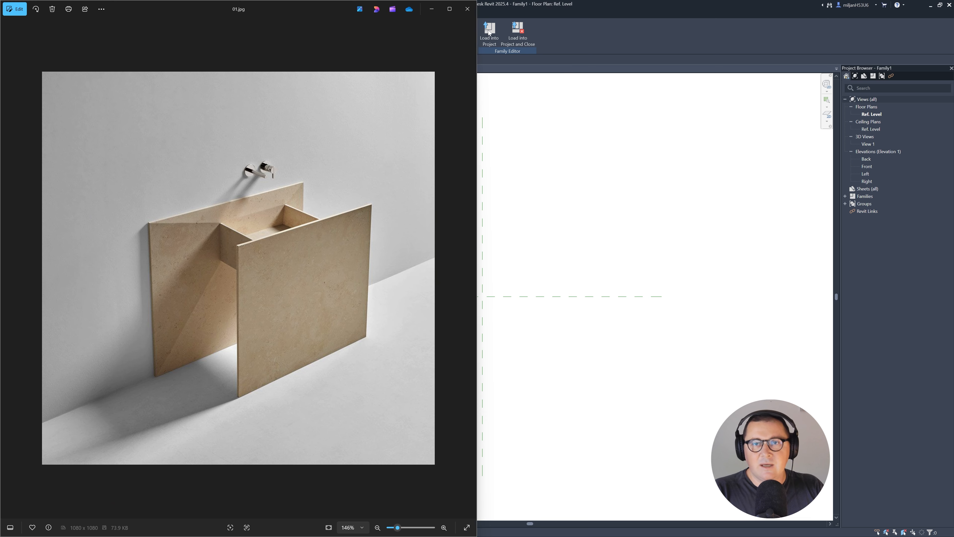
Switch to Revit and draw a horizontal reference plane about 140 mm below the horizontal center plane in the Ref. Level view.
click(508, 7)
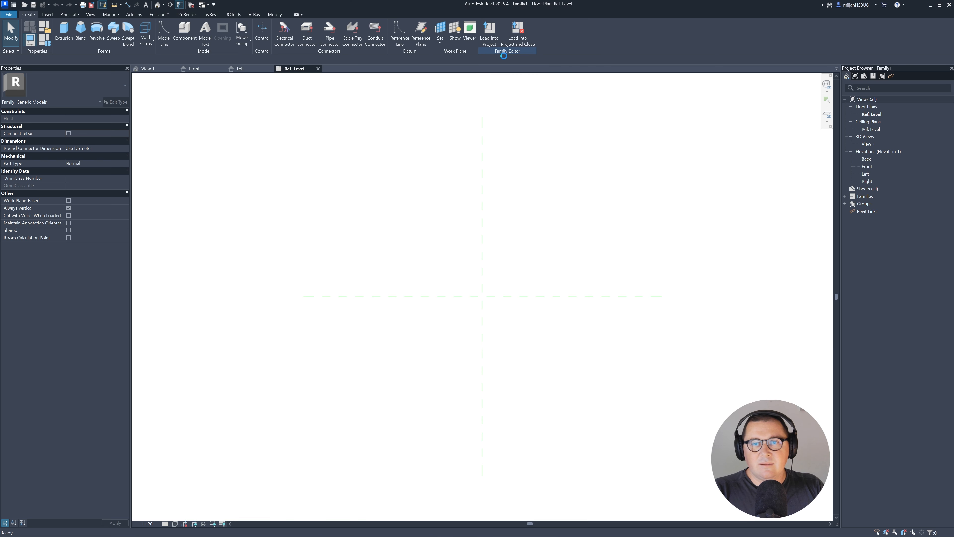
click(420, 37)
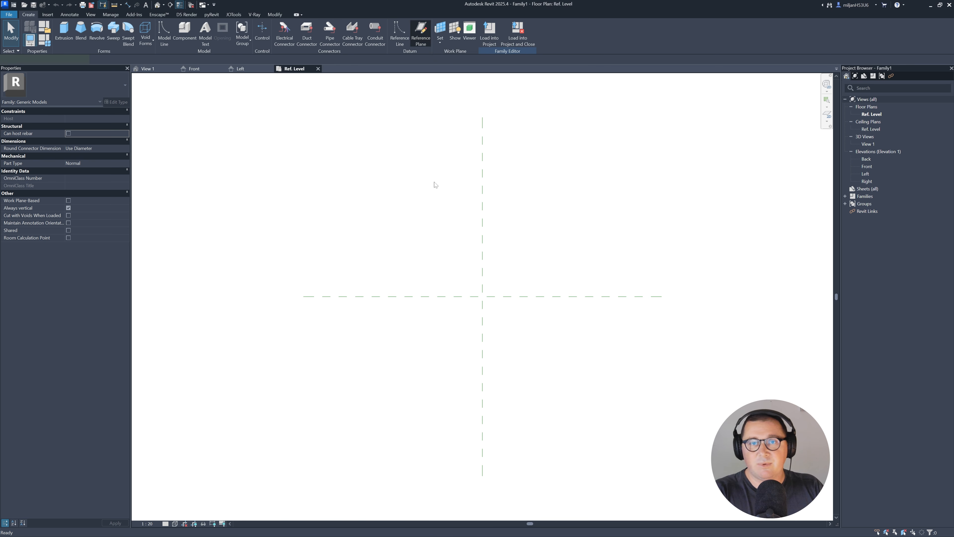
click(201, 294)
click(560, 293)
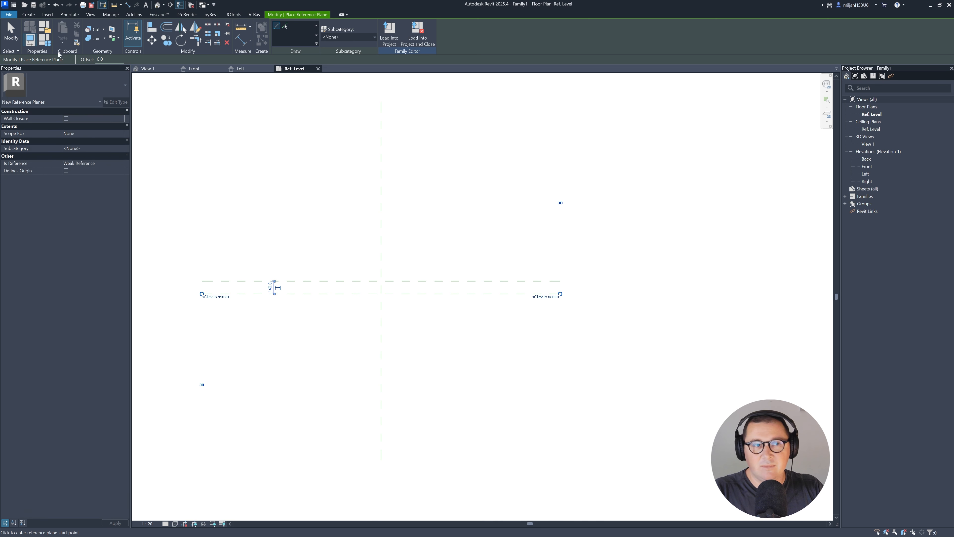
click(12, 37)
Name the new horizontal reference plane 01.
click(254, 294)
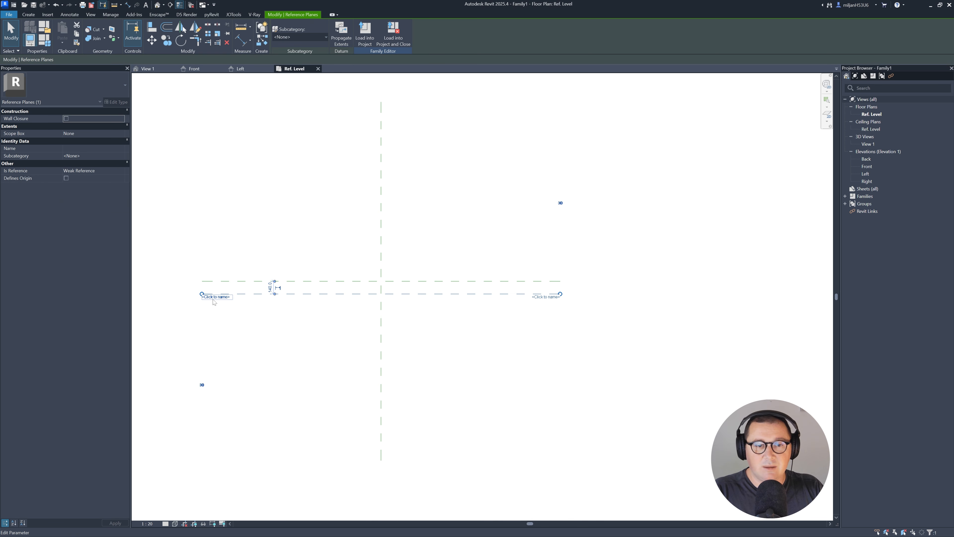
click(214, 297)
text(01)
key(Return)
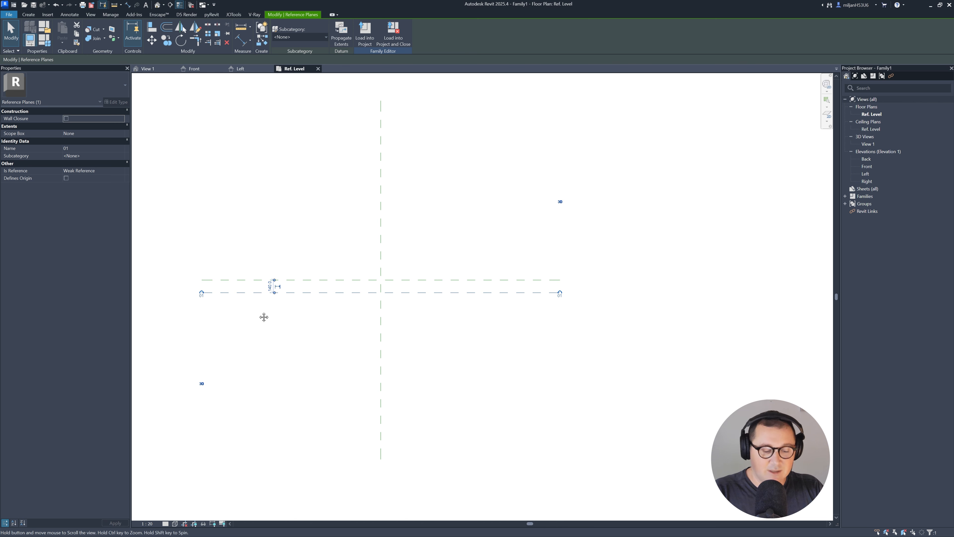
Copy reference plane 01 downward three times, spacing the first two copies about 200 and 320 mm apart, and check the copies' names.
key(c)
key(o)
click(257, 329)
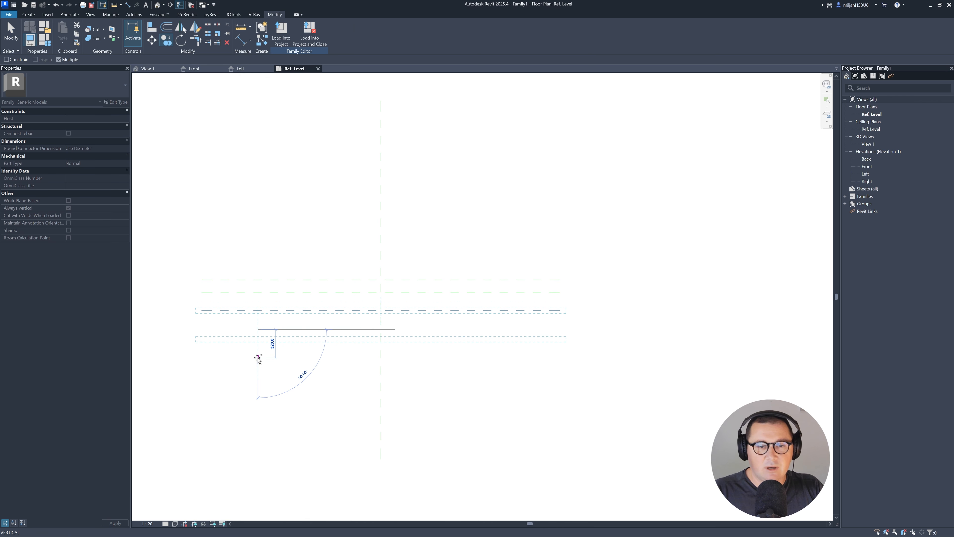
click(258, 357)
click(258, 374)
click(12, 36)
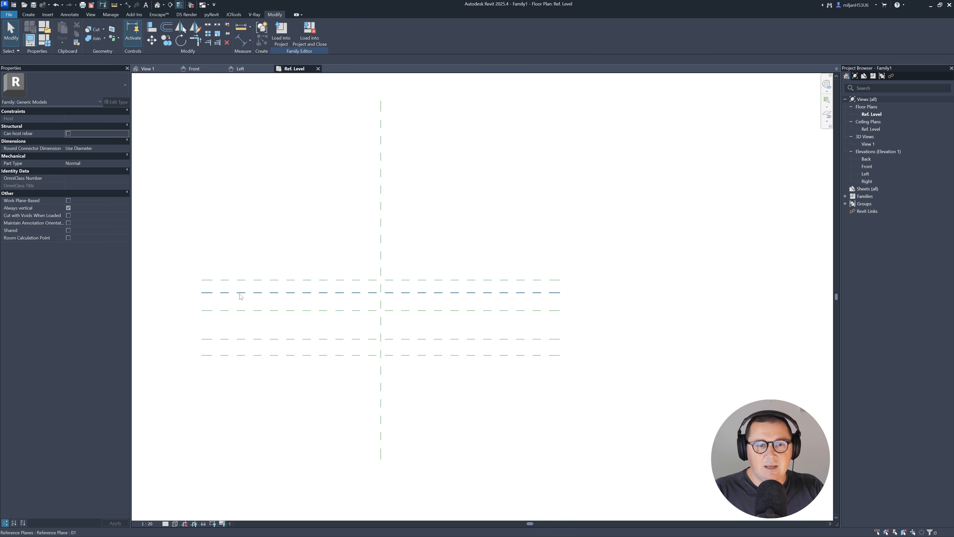
click(225, 339)
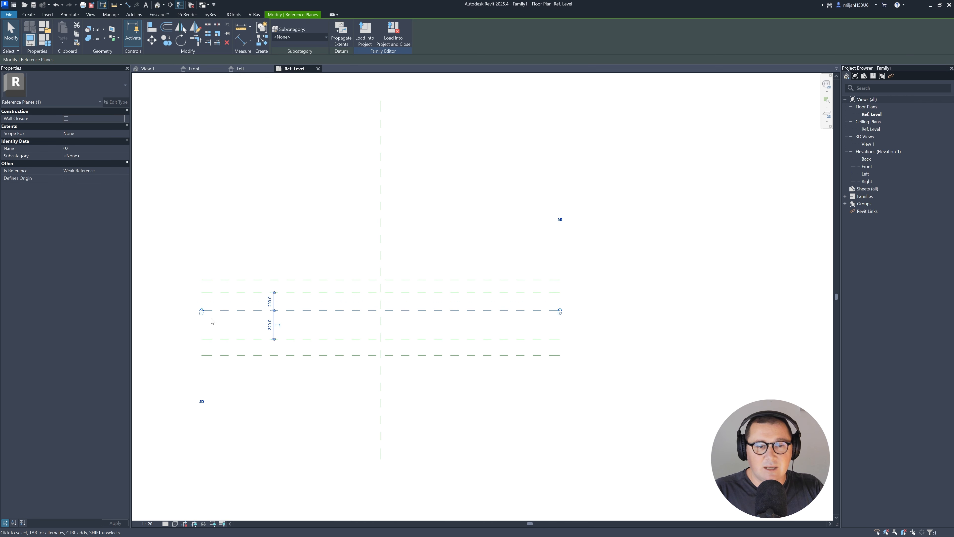
click(215, 355)
click(252, 393)
middle_drag(382, 379, 358, 371)
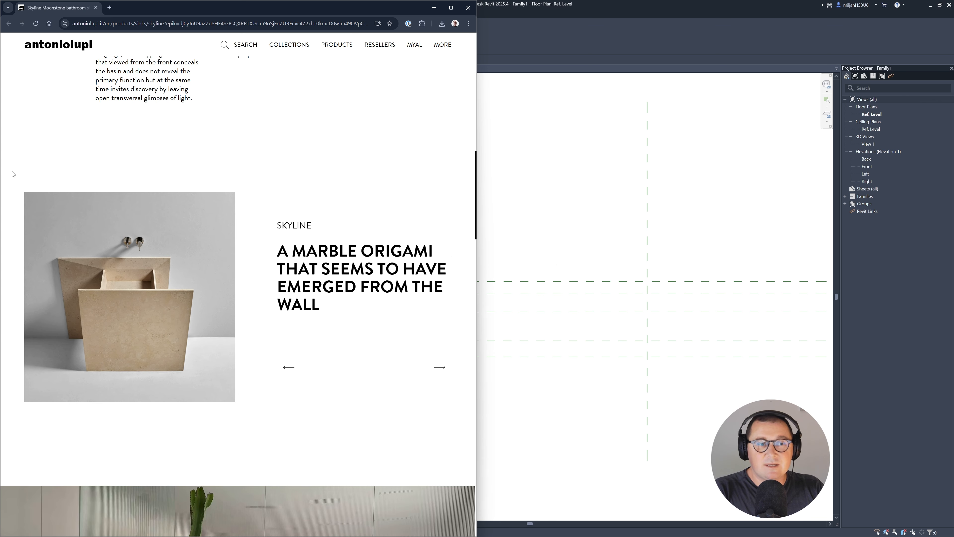
Capture the front-view sink photo in the browser and draw straight lines along the back panel's top edge and both slanted sides.
key(Print)
drag(14, 177, 259, 427)
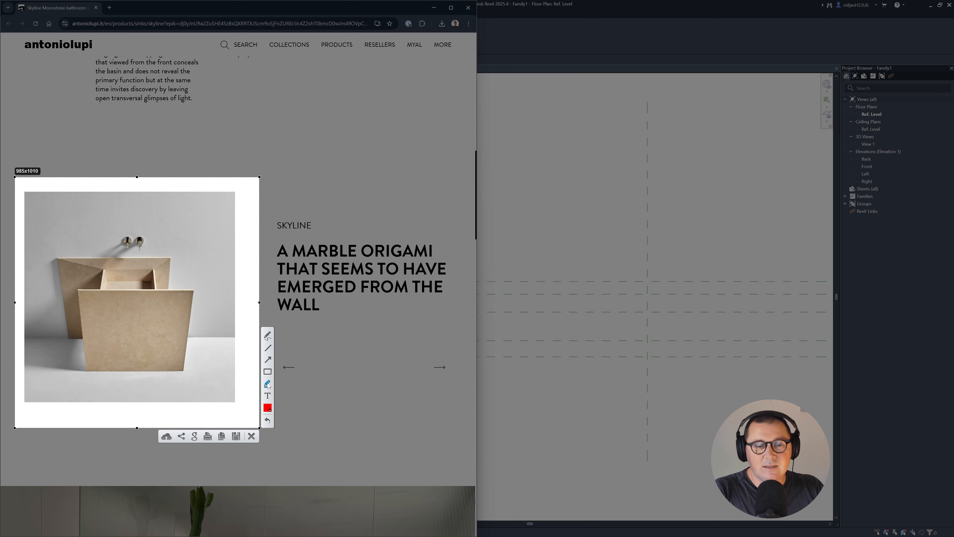
drag(40, 258, 191, 258)
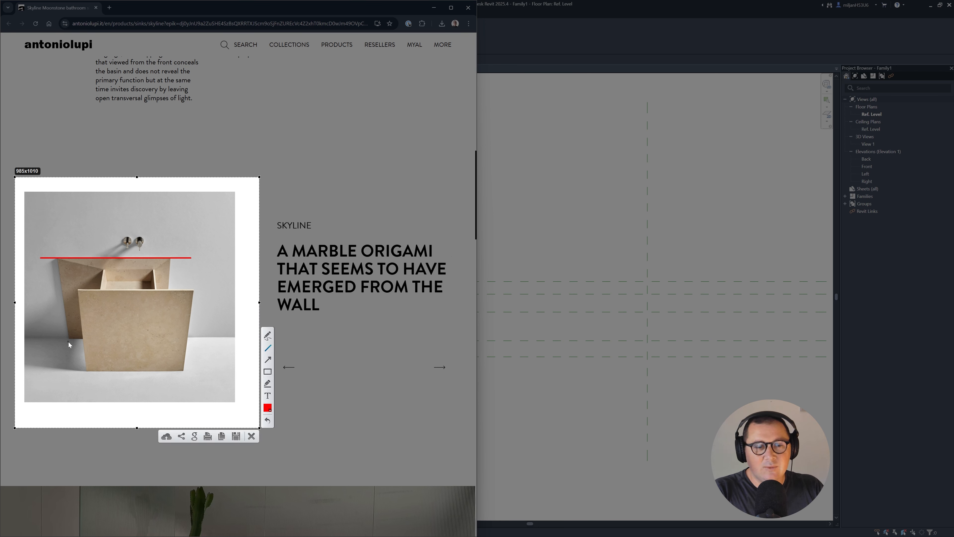
drag(72, 347, 49, 209)
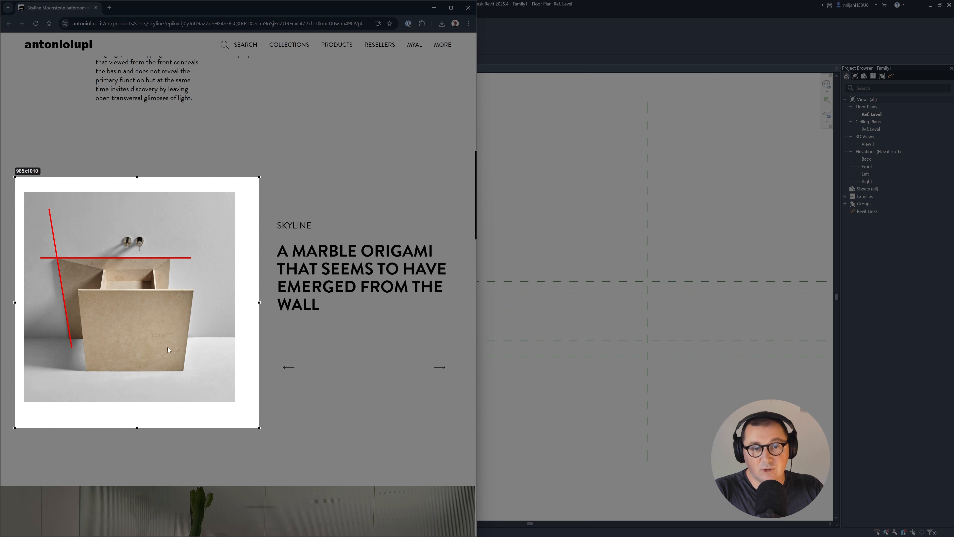
drag(167, 348, 173, 204)
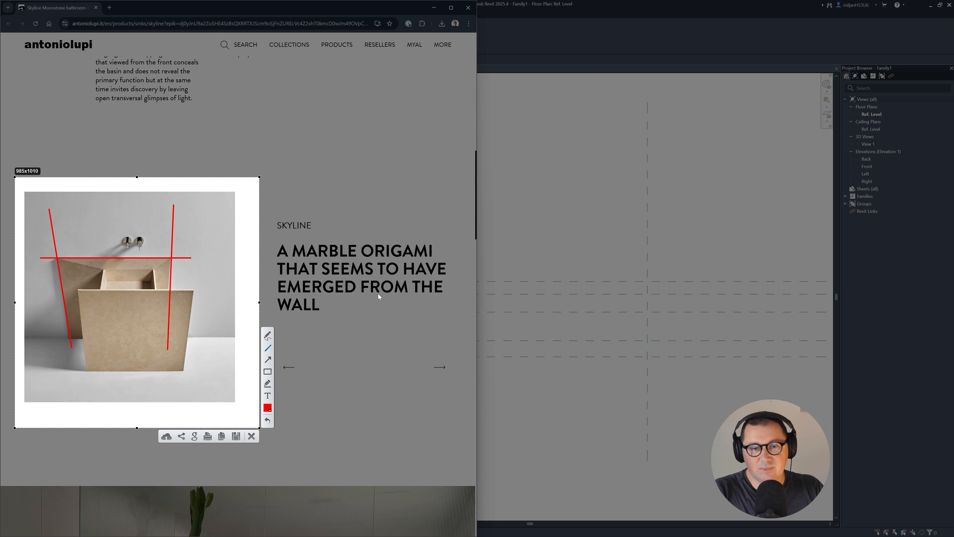
Hand-label the back panel's slanted sides A1 and A2 on the photo, with an arrow from A1 to Revit's vertical center plane.
click(269, 336)
drag(57, 215, 62, 238)
mouse_move(54, 227)
mouse_down()
mouse_move(81, 239)
mouse_move(131, 193)
mouse_move(643, 173)
mouse_move(645, 166)
mouse_move(649, 246)
mouse_up()
mouse_move(183, 219)
mouse_down()
mouse_move(173, 236)
mouse_move(185, 239)
mouse_up()
mouse_move(176, 229)
mouse_down()
mouse_move(189, 223)
mouse_move(203, 236)
mouse_up()
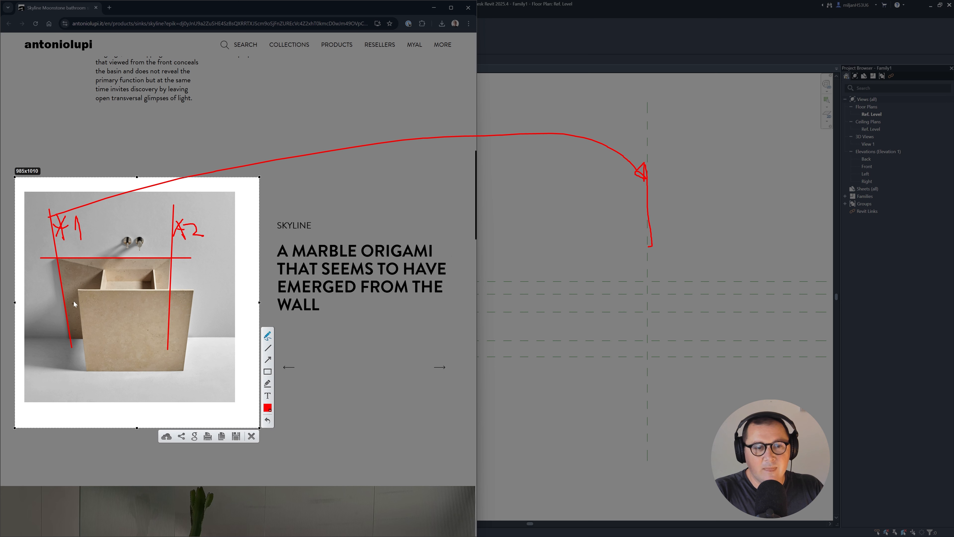
Trace the front panel's two slanted sides and the basin opening freehand on the sink photo.
drag(78, 289, 86, 371)
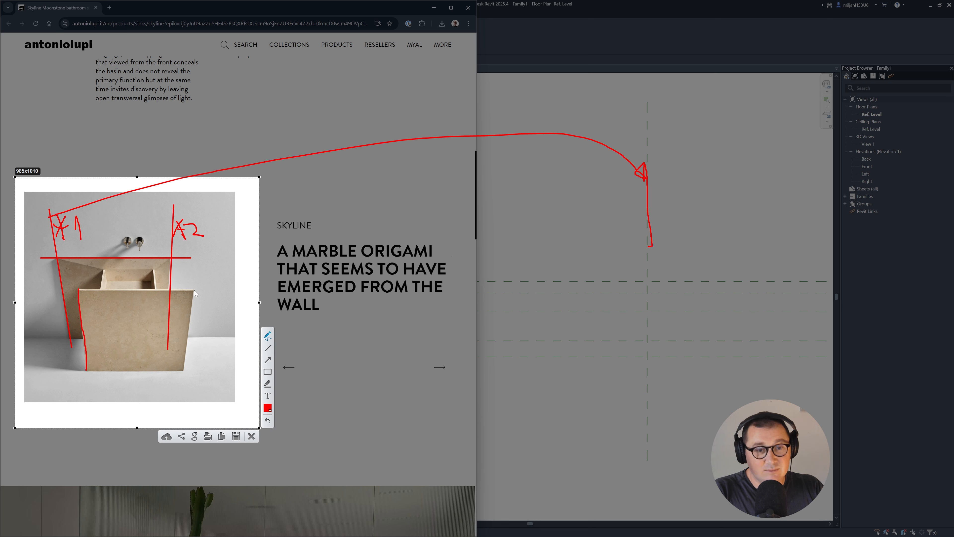
drag(194, 290, 191, 323)
drag(185, 373, 183, 373)
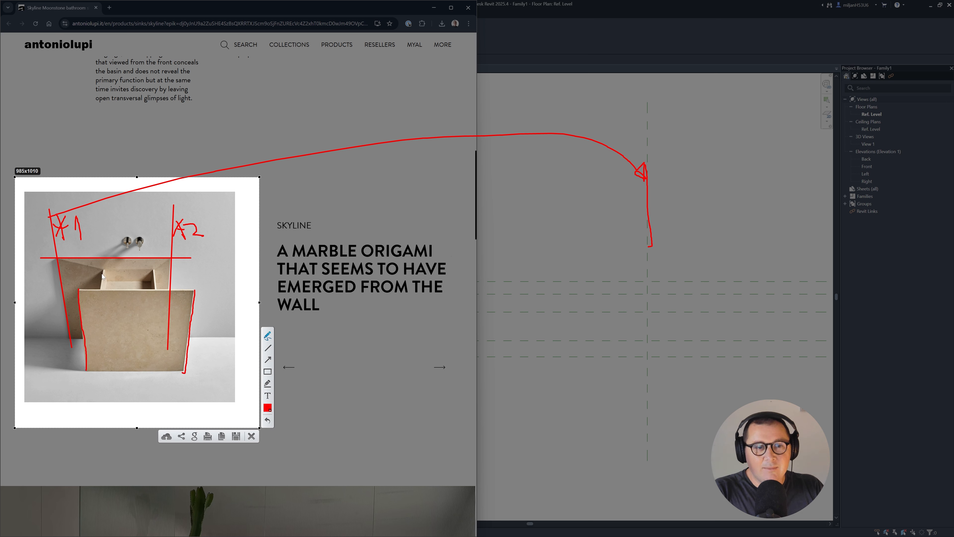
mouse_move(91, 270)
mouse_down()
mouse_move(156, 269)
mouse_move(154, 289)
mouse_up()
drag(155, 289, 107, 293)
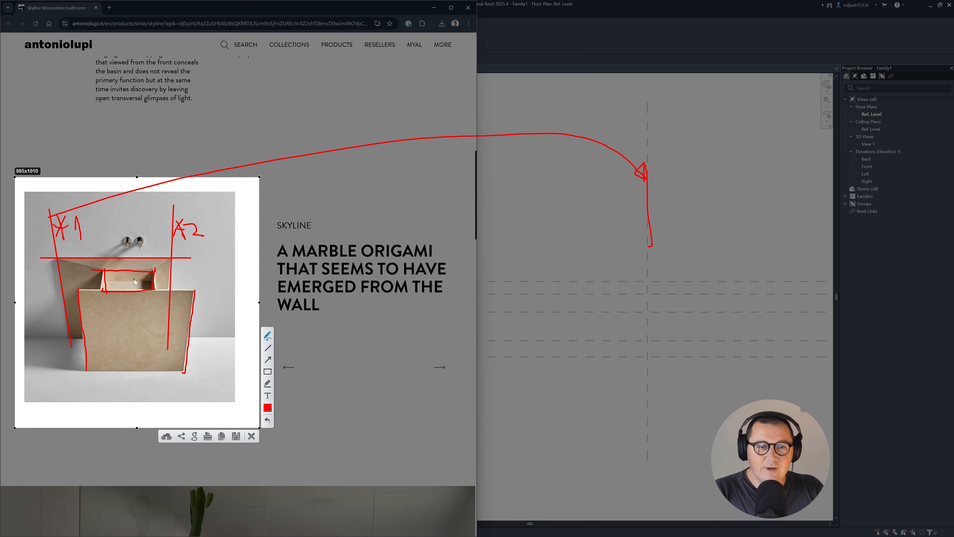
Close the screen capture, switch to Revit and draw vertical reference planes about 1347 and 240 mm right of the center plane.
click(252, 436)
click(604, 33)
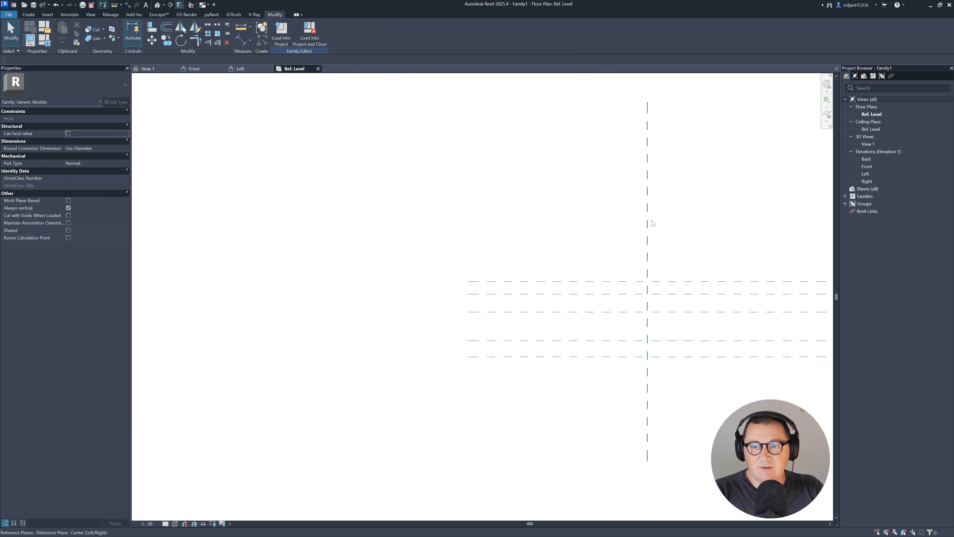
middle_drag(662, 250, 355, 229)
key(r)
key(p)
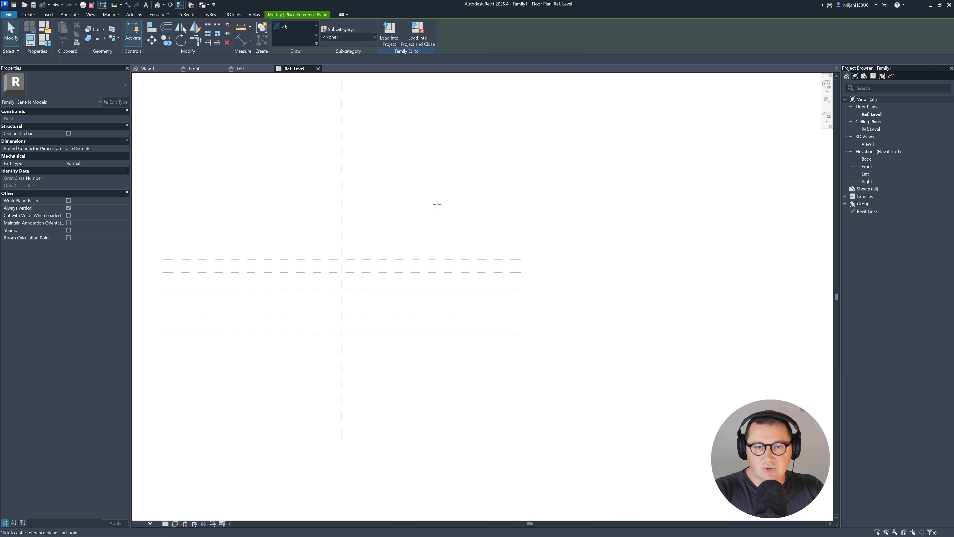
click(462, 170)
click(462, 401)
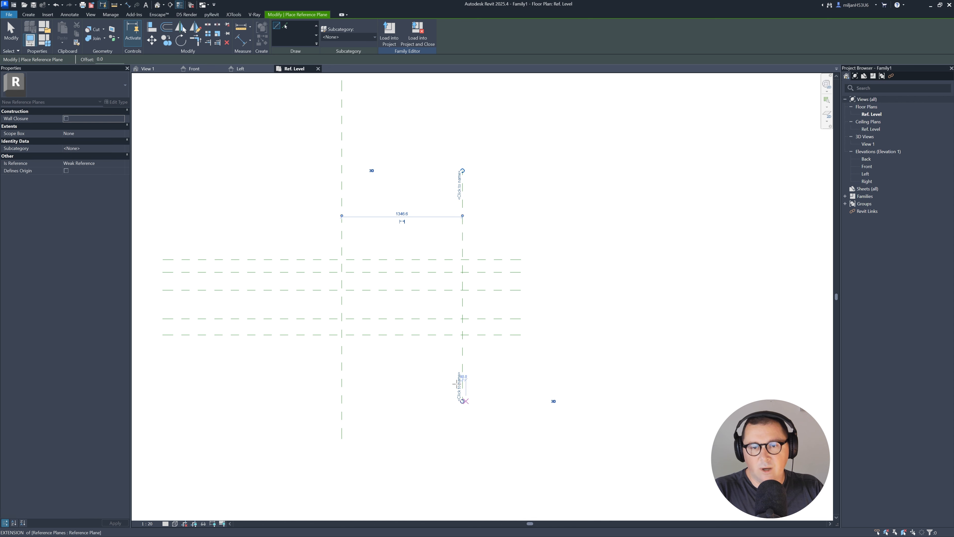
click(363, 171)
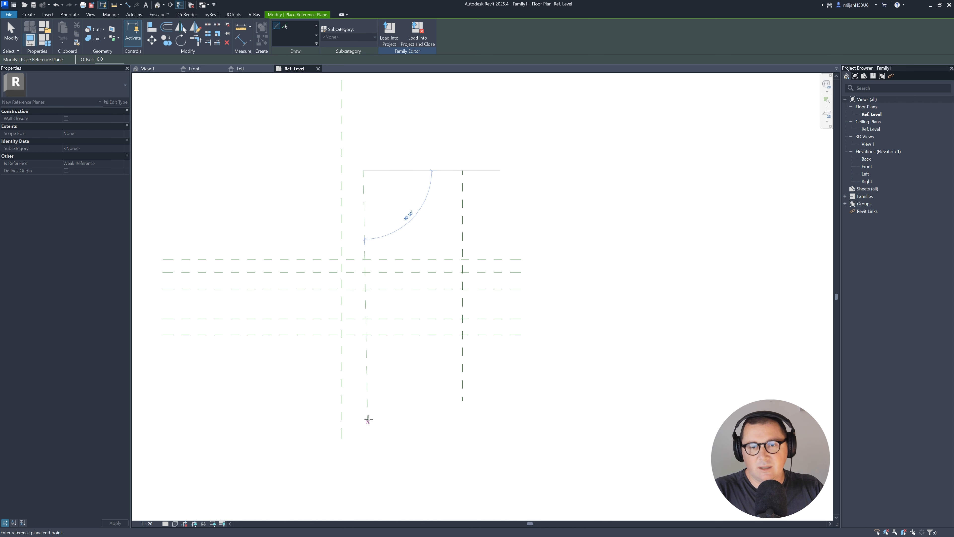
click(364, 411)
Draw two more vertical reference planes, about 320 mm right of the 240 mm plane and 520 mm beyond the outermost plane.
click(392, 171)
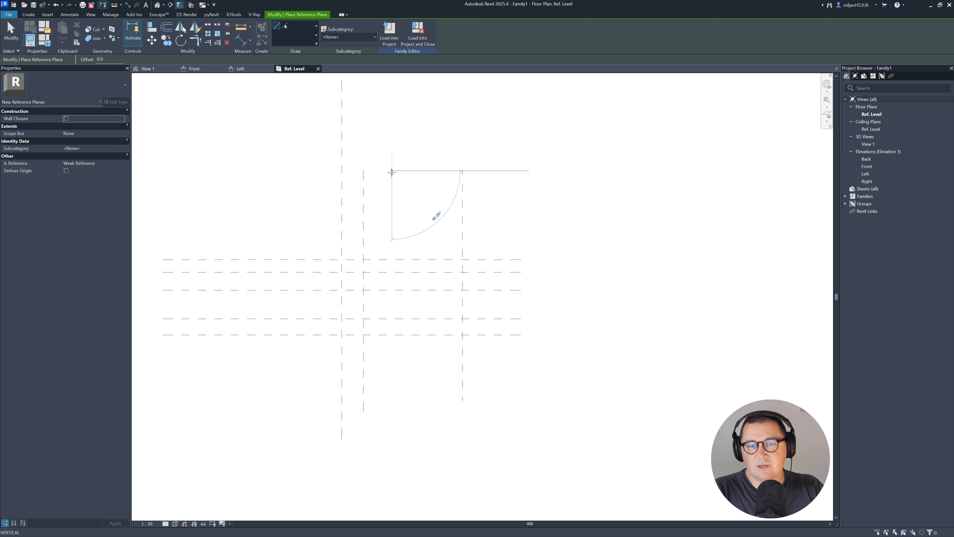
click(392, 409)
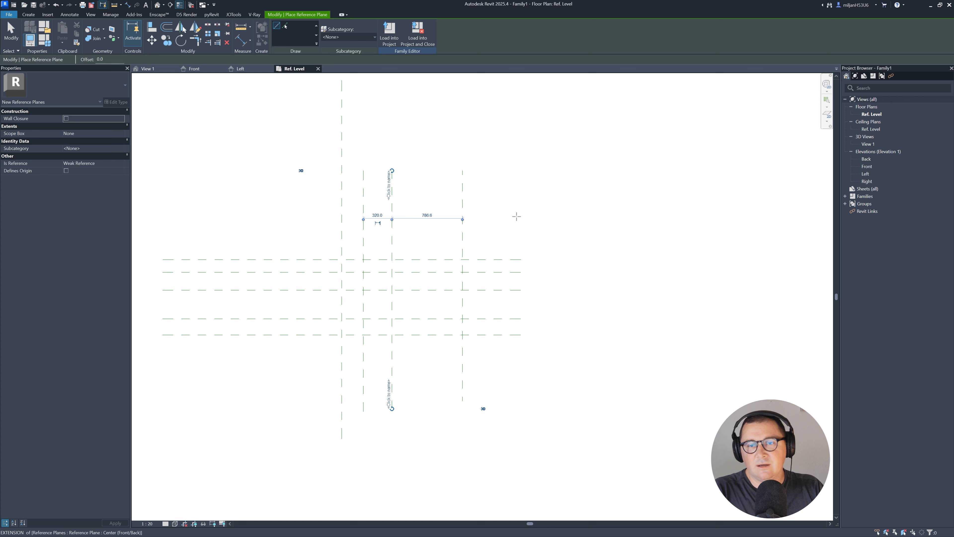
click(509, 171)
click(509, 401)
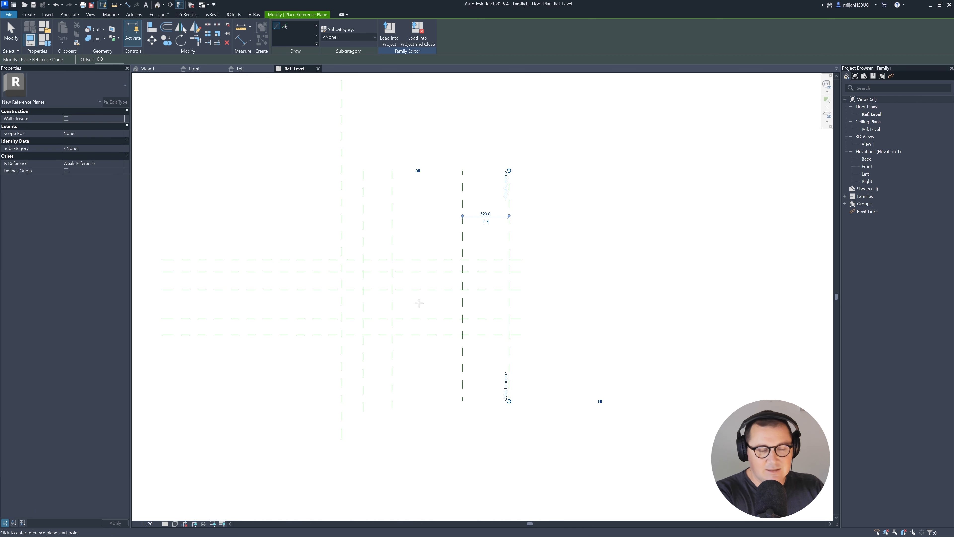
key(Escape)
key(Escape)
Name the new vertical plane nearest the center A1 and the plane about 787 mm right of its neighbor A2.
click(364, 195)
click(361, 187)
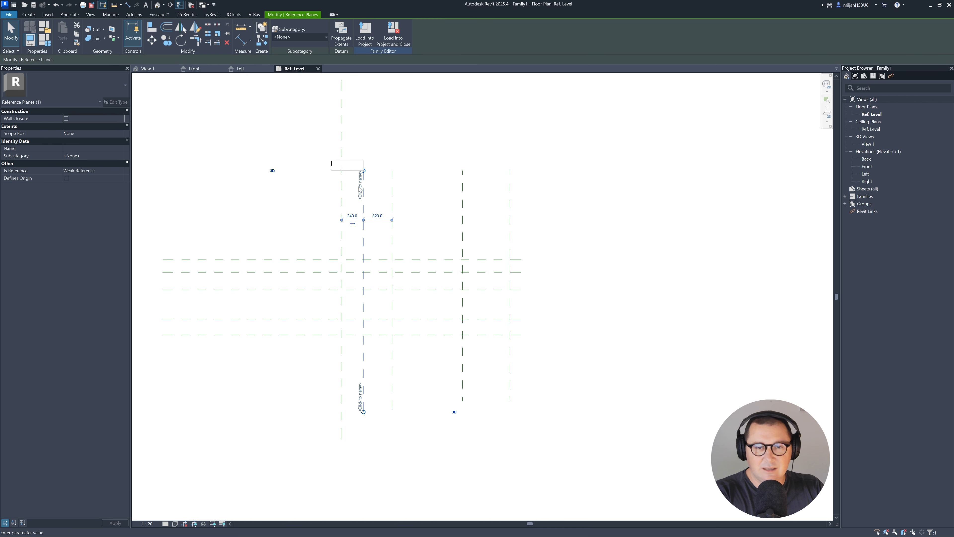
text(A1)
key(Return)
click(461, 192)
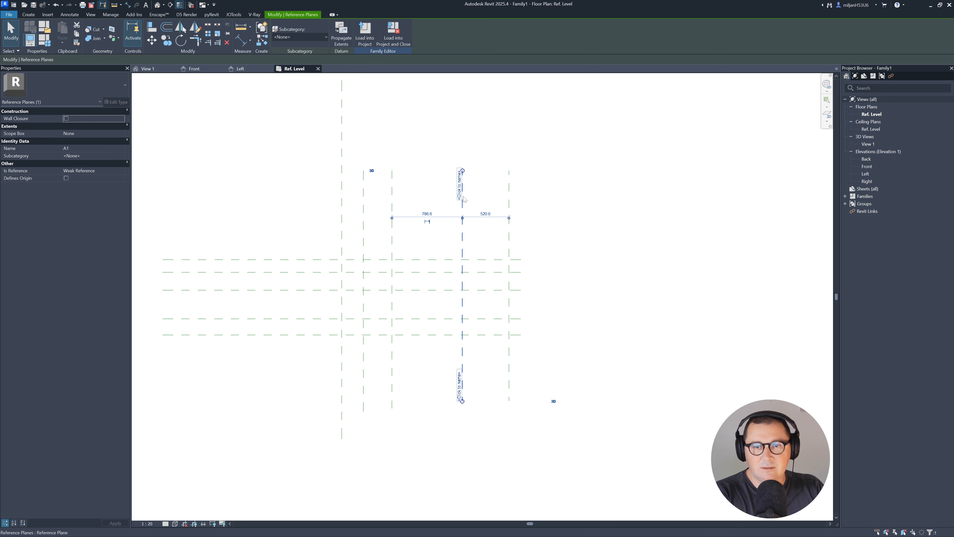
click(459, 186)
text(A2)
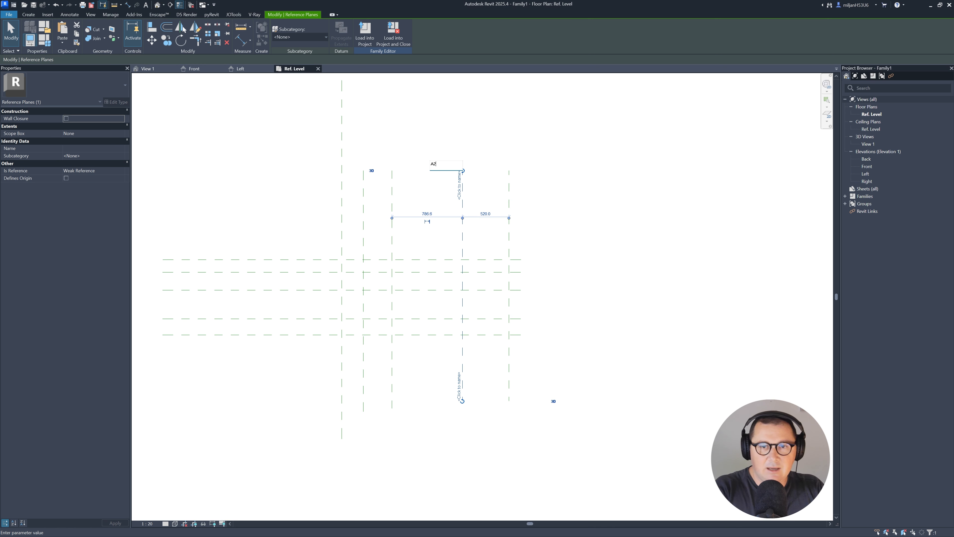
key(Return)
Name the vertical plane between A1 and A2 B1, and enter a name starting with B for the outermost vertical plane.
click(392, 196)
click(389, 188)
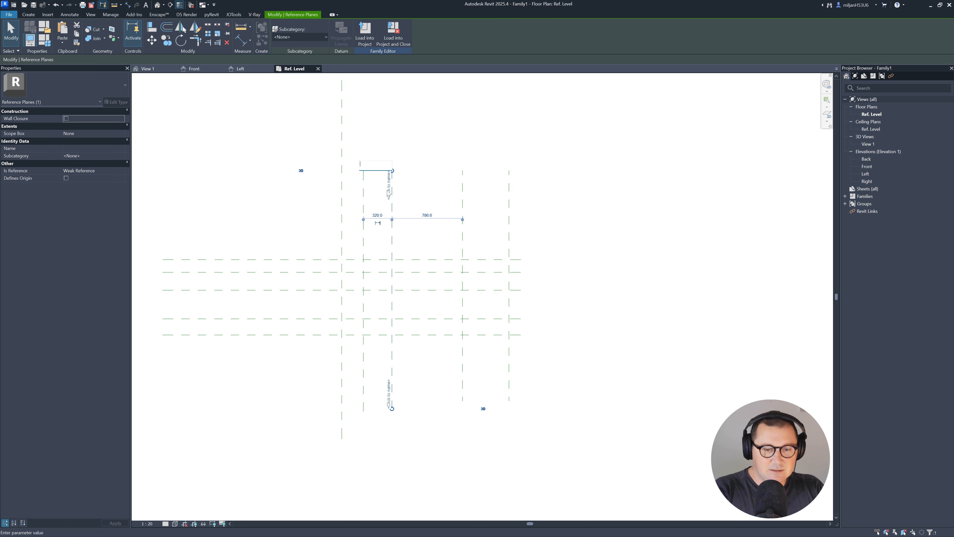
text(B1)
key(Return)
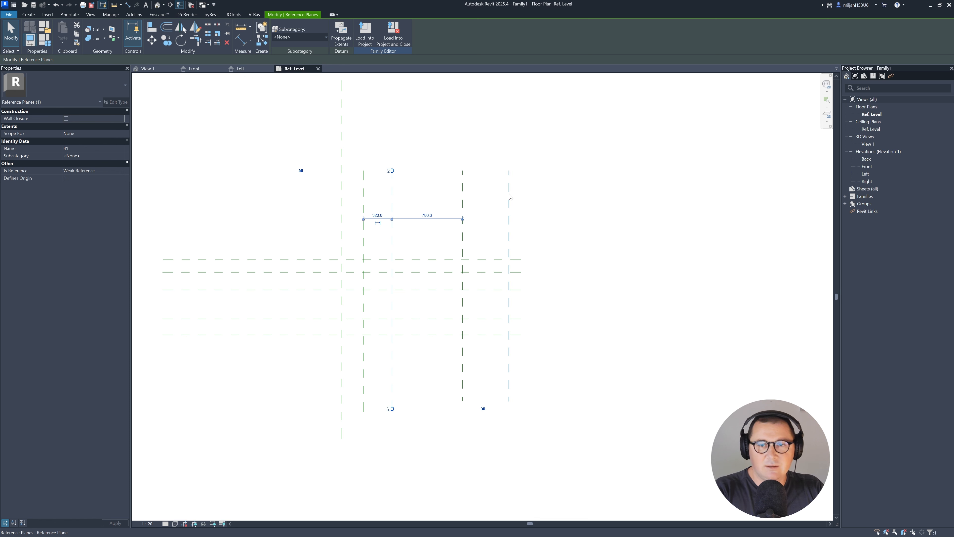
click(509, 195)
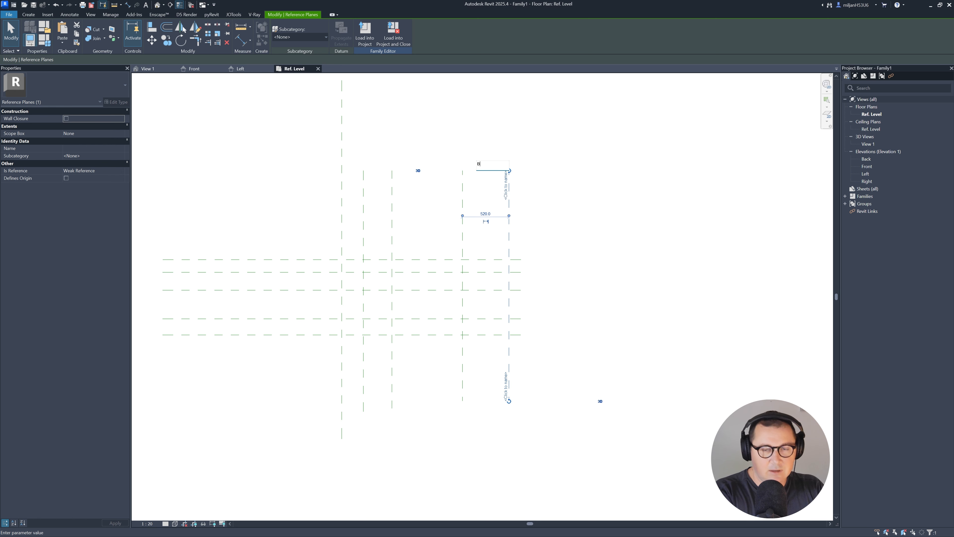
click(551, 206)
click(551, 205)
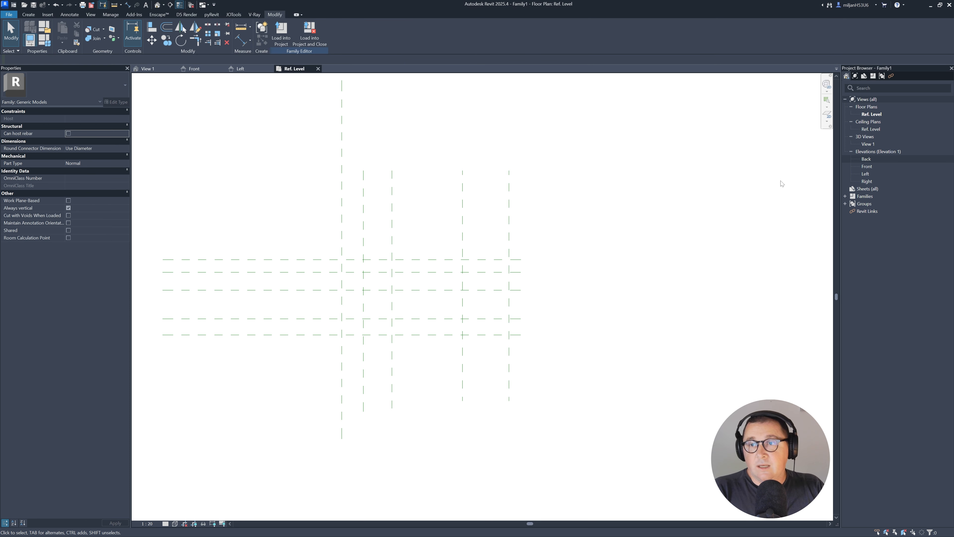
In the Front elevation, draw a horizontal reference plane about 973 mm above Ref. Level and edit its name.
click(206, 69)
middle_drag(385, 313, 254, 294)
key(r)
key(p)
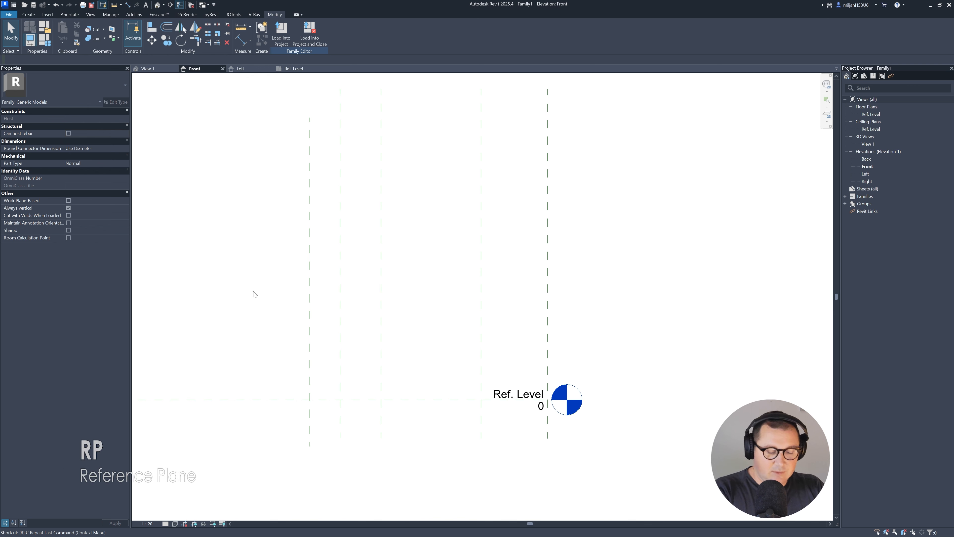
click(242, 276)
click(609, 277)
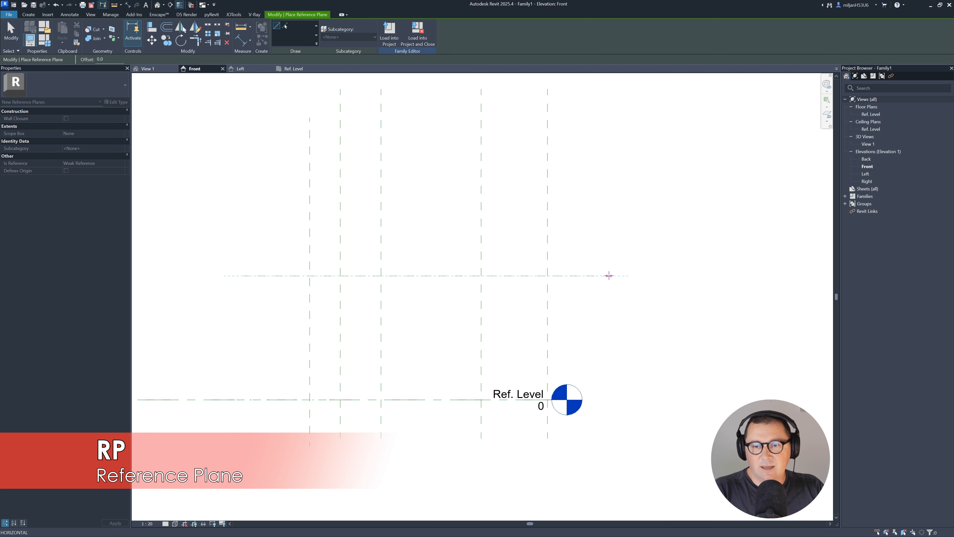
click(597, 279)
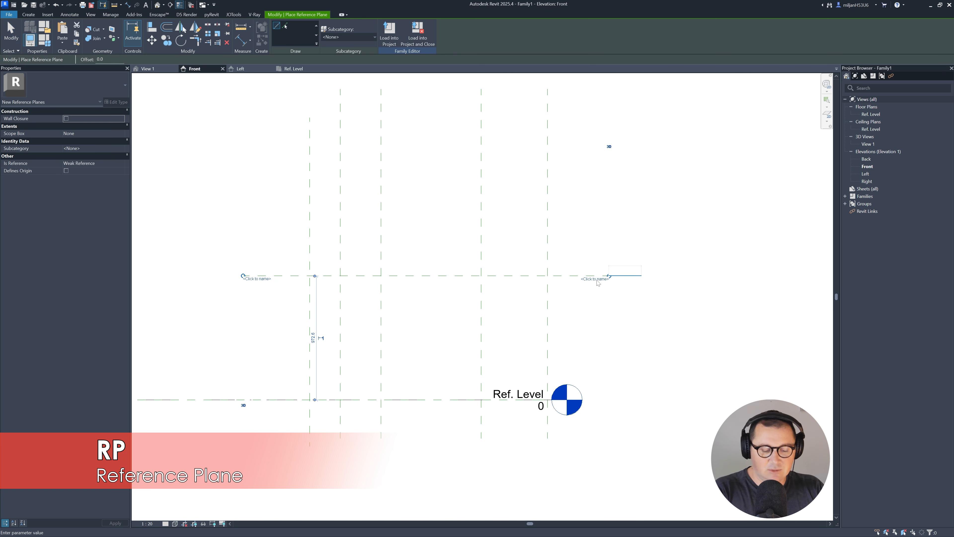
key(Return)
click(12, 33)
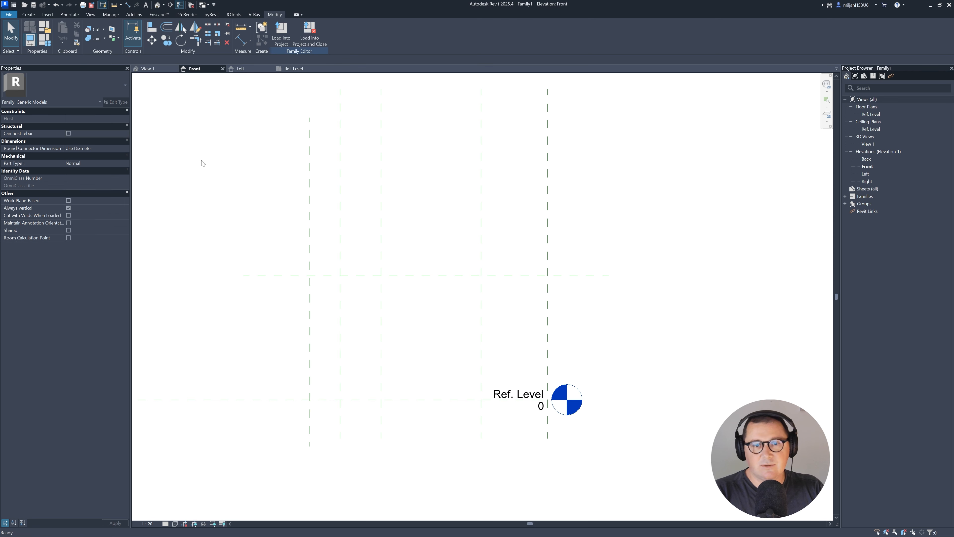
Place an aligned dimension between Ref. Level and the horizontal reference plane above it.
scroll(270, 285, down, 1)
middle_drag(270, 285, 223, 287)
key(d)
key(i)
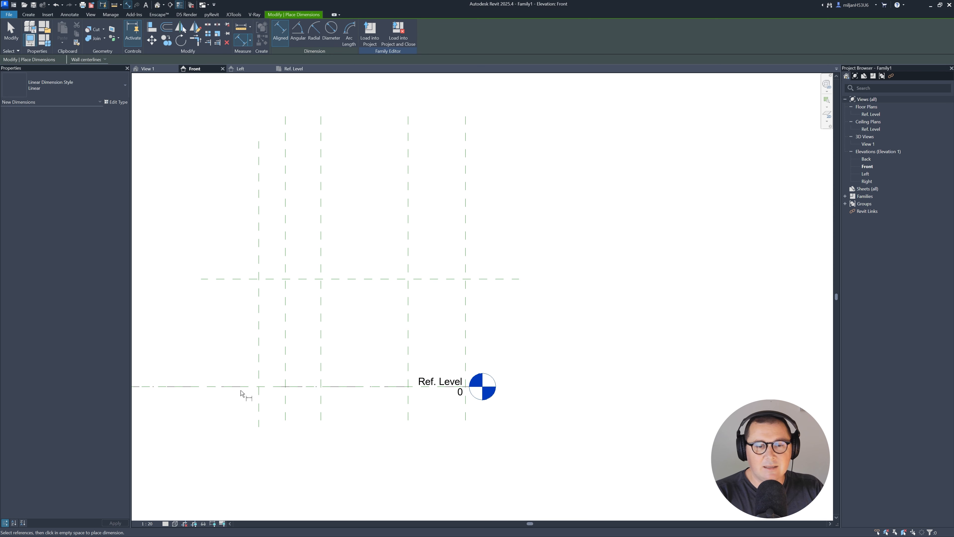
click(240, 387)
click(237, 279)
click(222, 312)
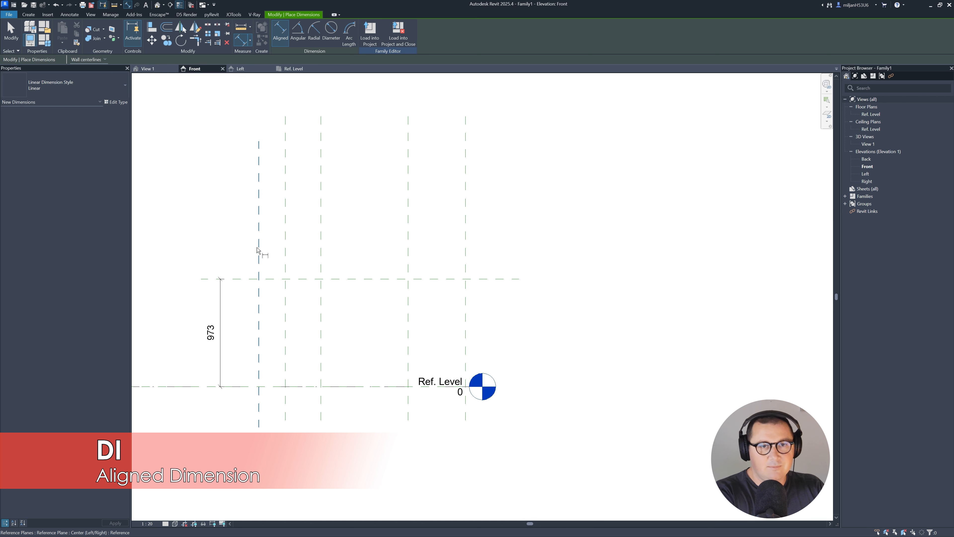
key(Escape)
key(Escape)
Delete reference plane A1 and check the names of plane A2 and the vertical center plane.
click(285, 244)
middle_drag(290, 242, 284, 284)
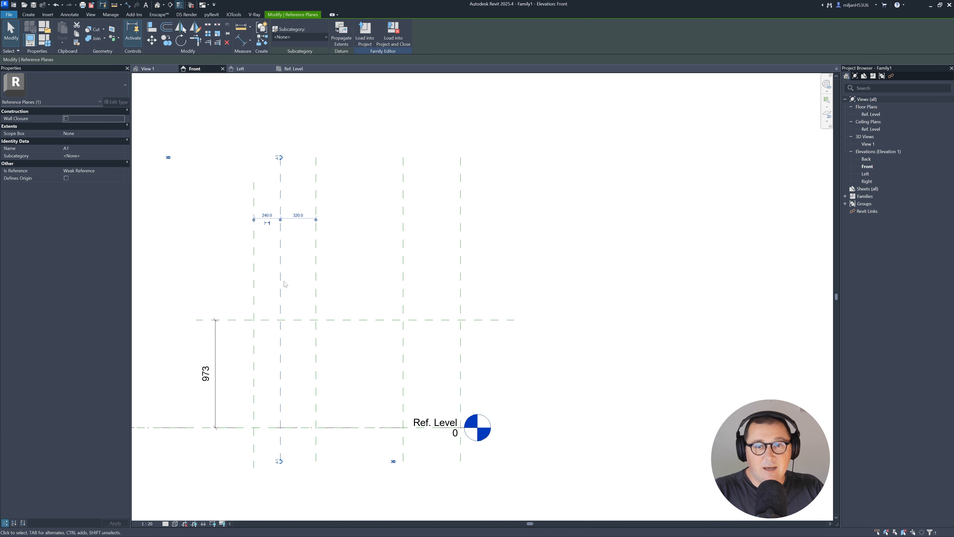
key(Escape)
click(403, 274)
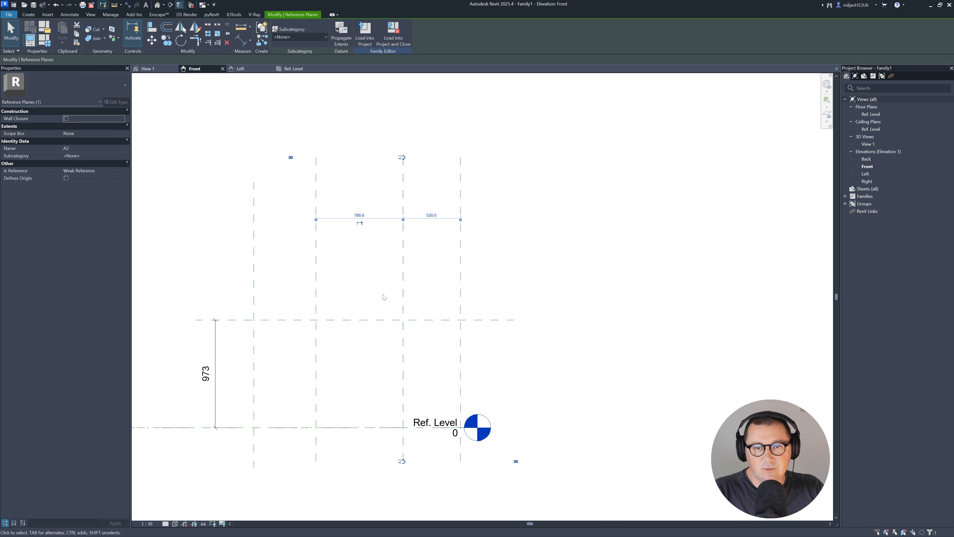
key(Escape)
click(254, 262)
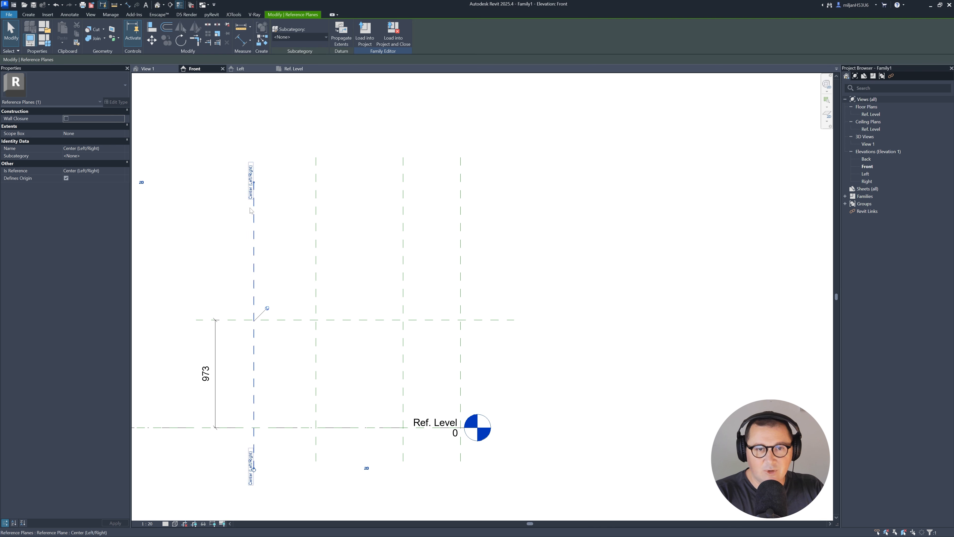
key(Escape)
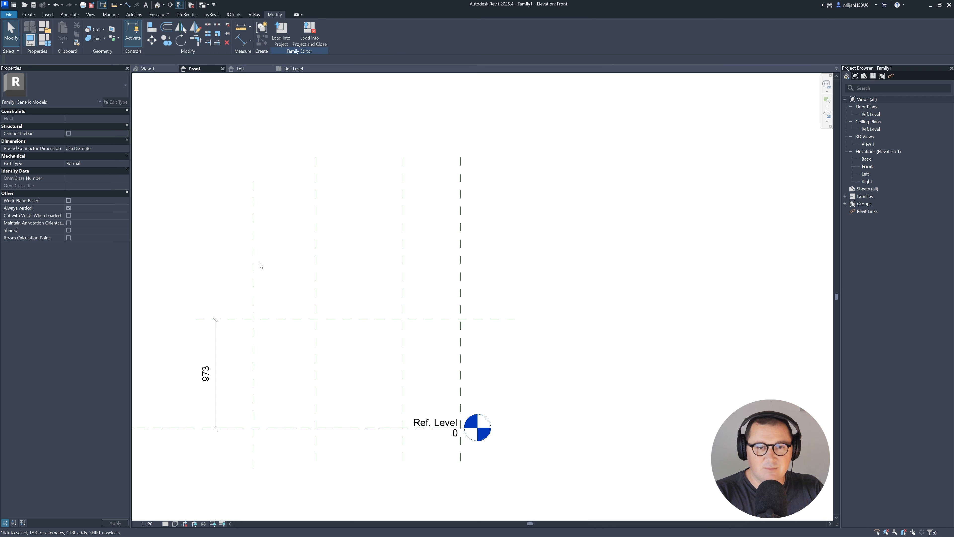
Place an aligned dimension between the vertical center plane and reference plane A2, above the horizontal plane.
key(d)
key(i)
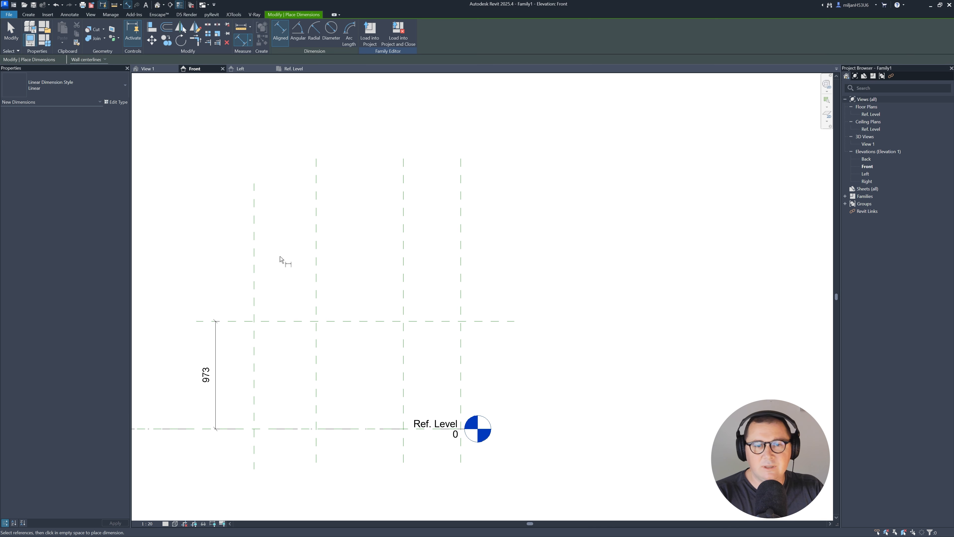
click(257, 261)
click(402, 253)
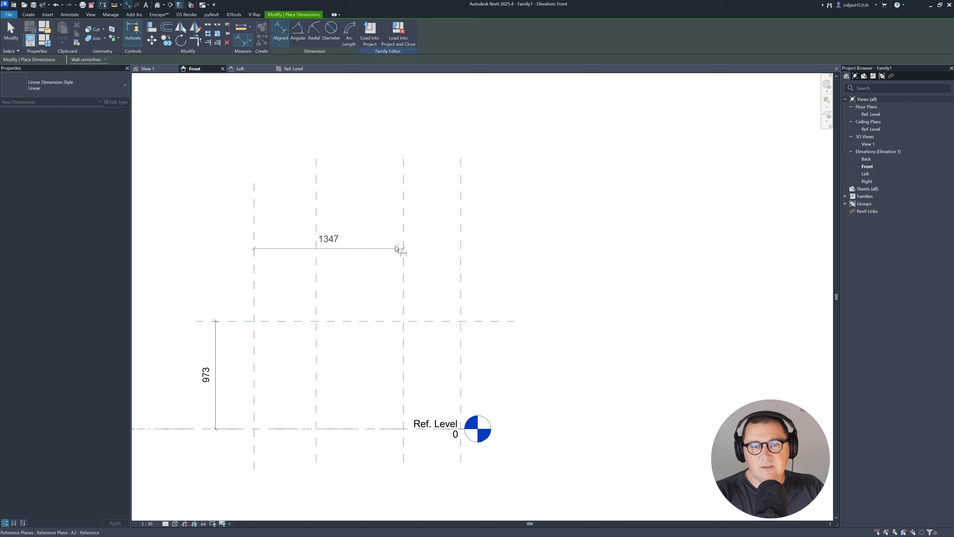
click(390, 234)
middle_drag(350, 280, 345, 272)
key(Escape)
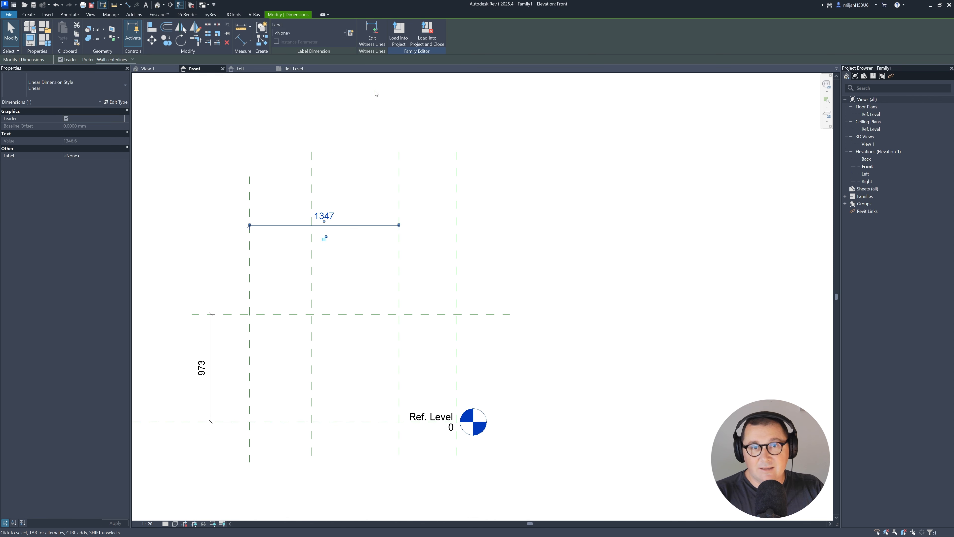
Label the horizontal dimension with a new family type parameter named W, grouped under Dimensions.
click(353, 34)
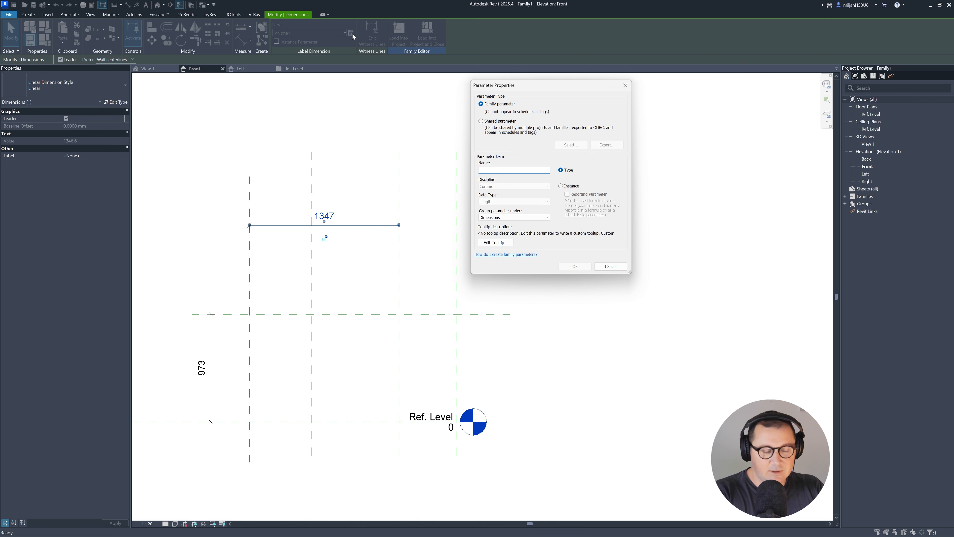
click(581, 266)
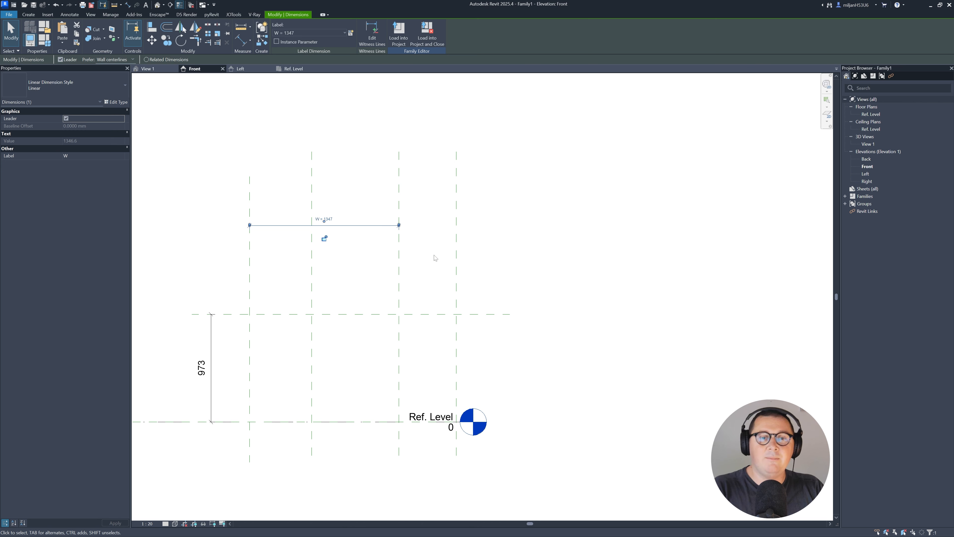
click(307, 336)
Label the vertical dimension with a new family type parameter named H, grouped under Dimensions.
click(210, 380)
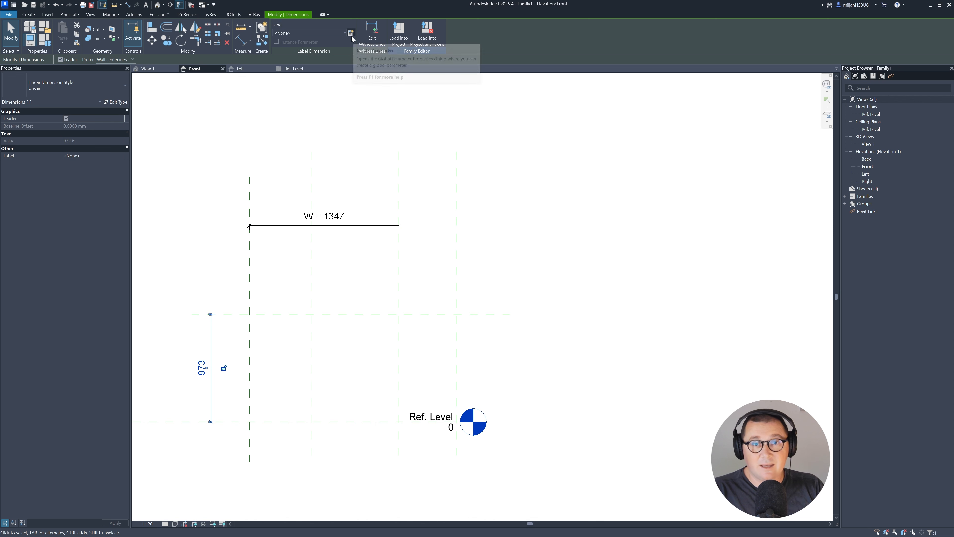
click(352, 35)
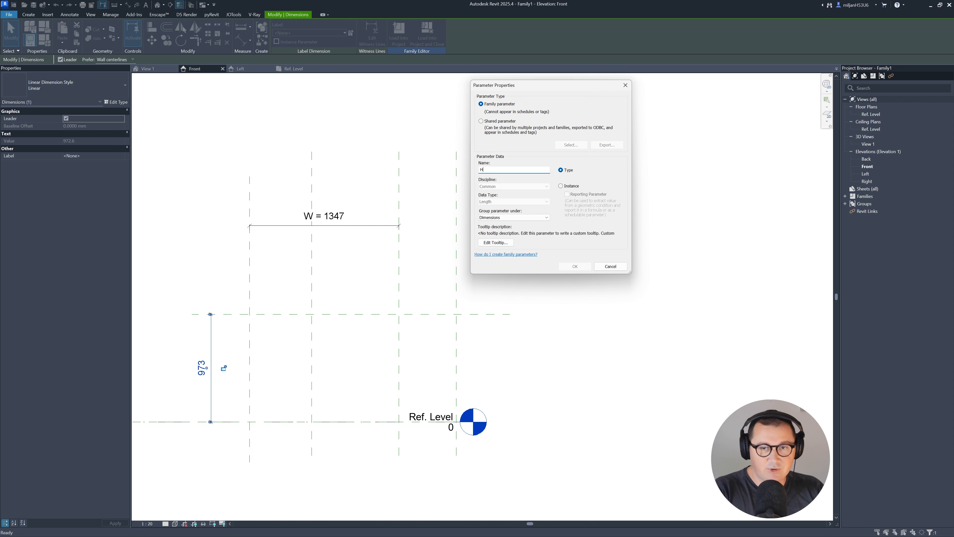
click(575, 266)
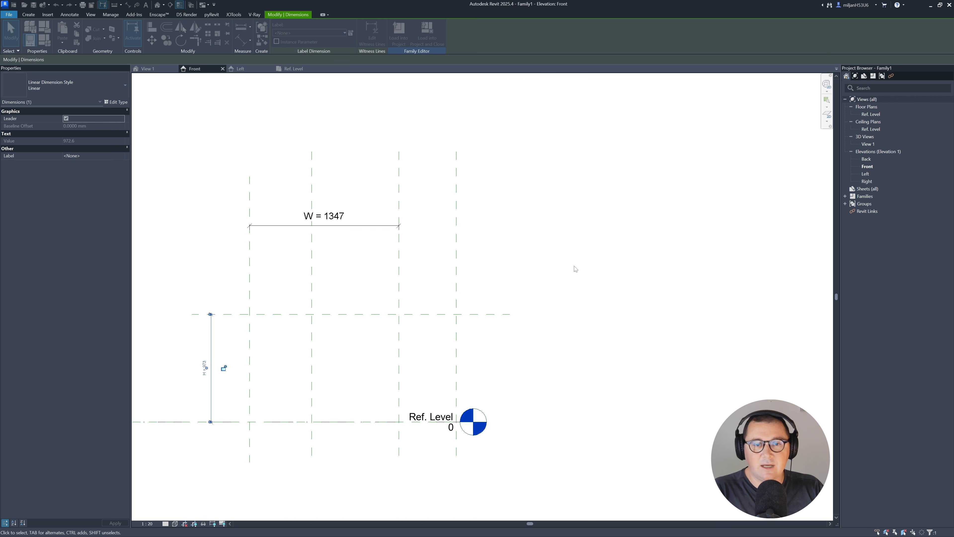
click(320, 280)
Place an aligned dimension between the vertical center plane and plane B1, above the W dimension.
middle_drag(320, 280, 373, 276)
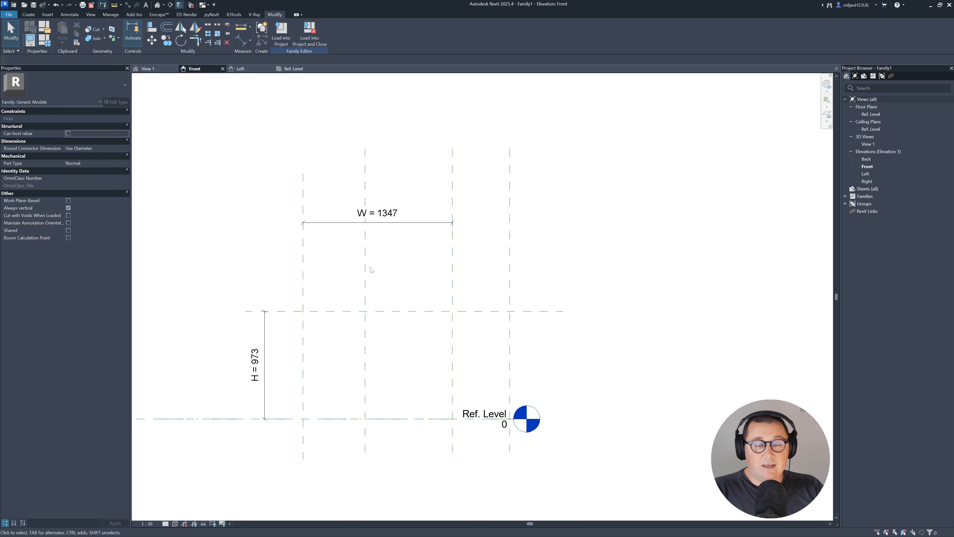
key(d)
key(i)
click(304, 269)
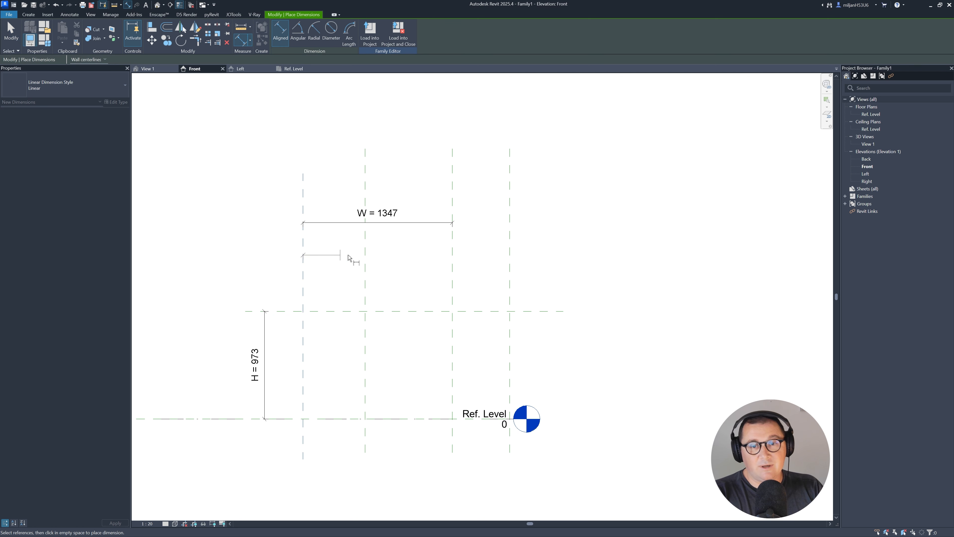
click(360, 195)
click(359, 167)
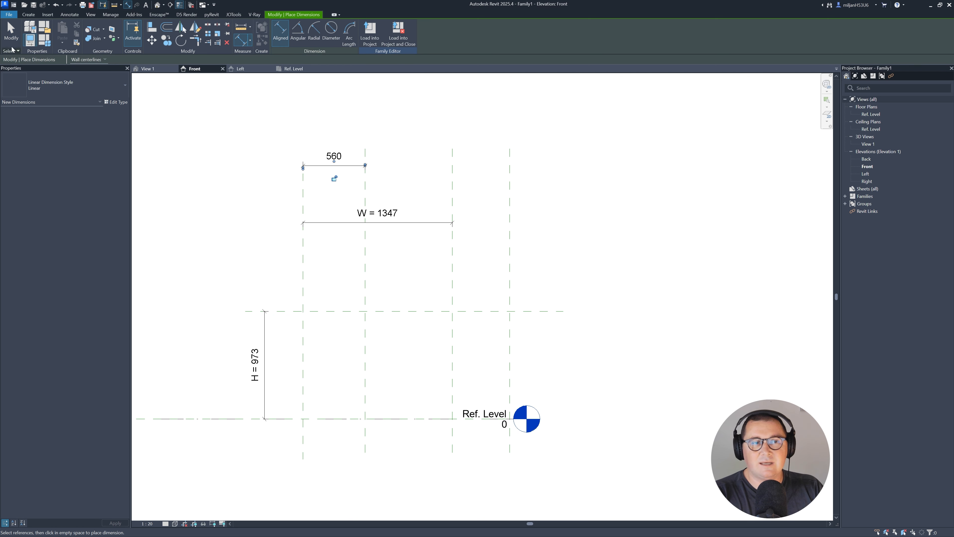
key(Escape)
key(Escape)
Set plane B1 300 mm from the vertical center plane and lock that dimension.
click(364, 185)
click(332, 158)
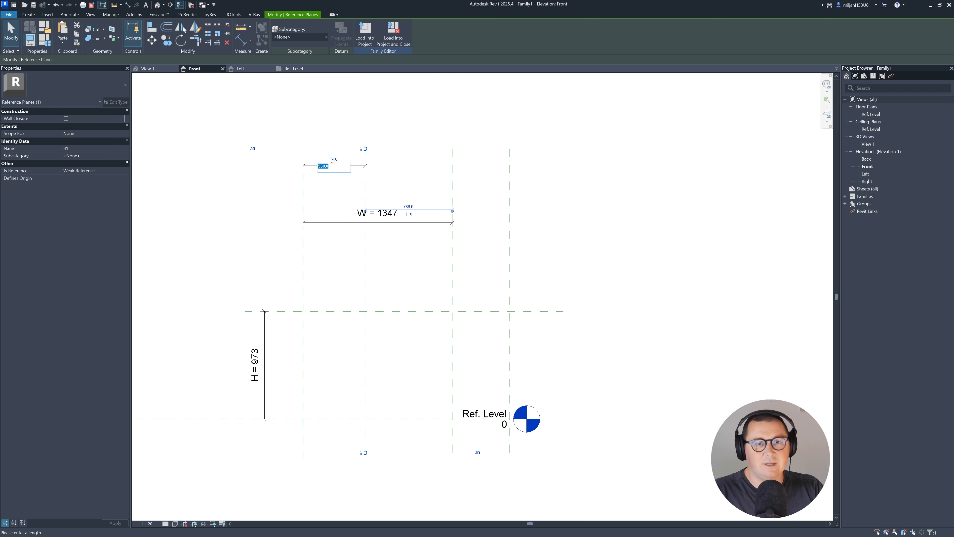
key(Return)
click(386, 302)
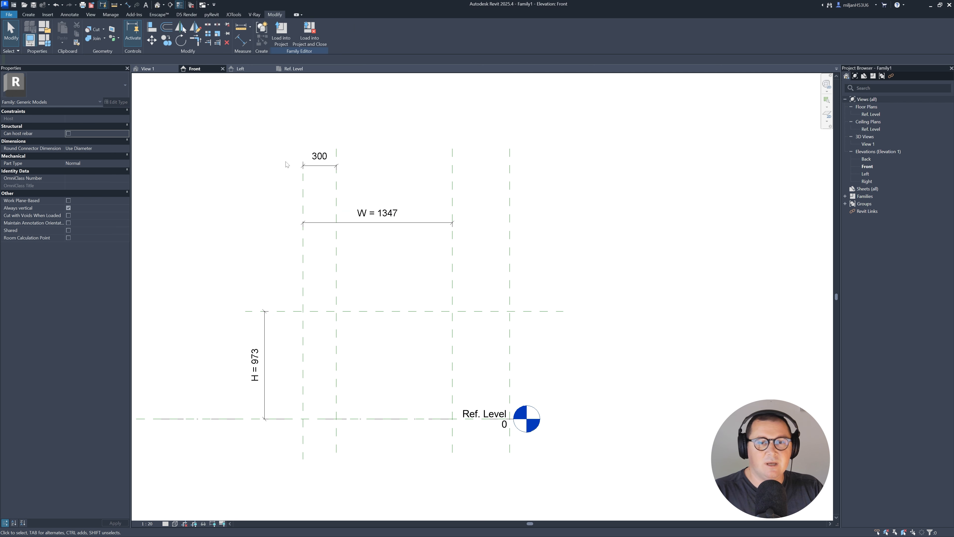
click(312, 164)
click(325, 206)
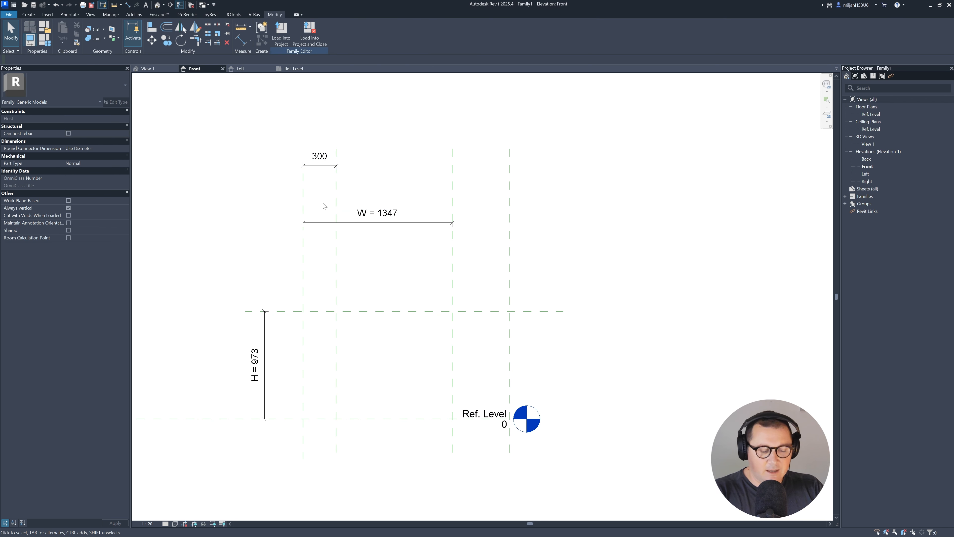
Place an aligned dimension between plane B1 and the rightmost vertical reference plane, above the W dimension.
key(d)
key(i)
click(336, 207)
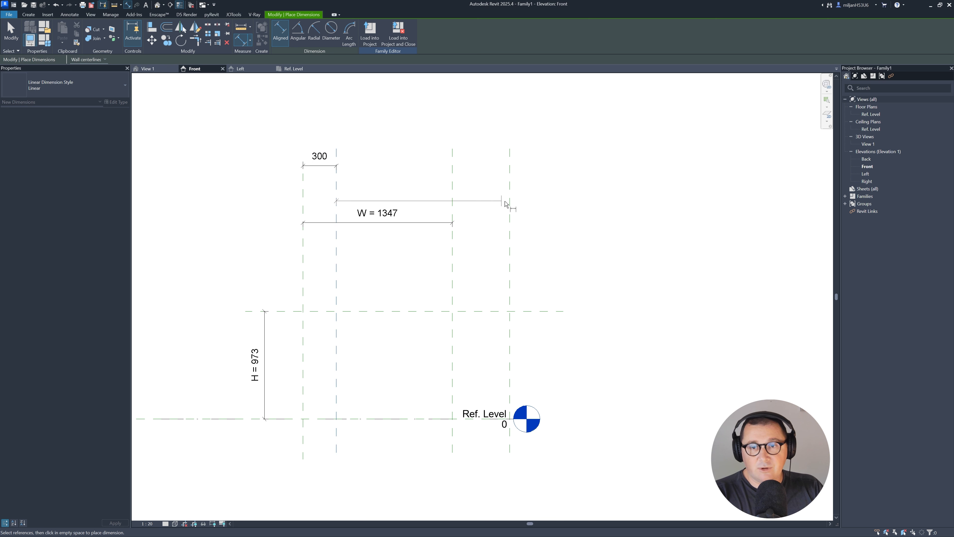
click(508, 203)
click(519, 187)
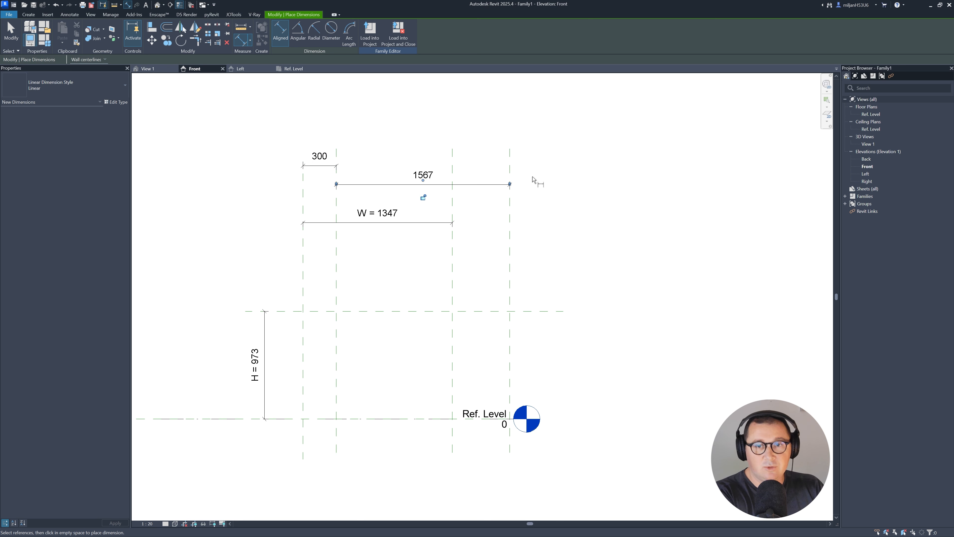
key(Escape)
Label the dimension between plane B1 and the rightmost vertical plane with the existing parameter W.
click(337, 204)
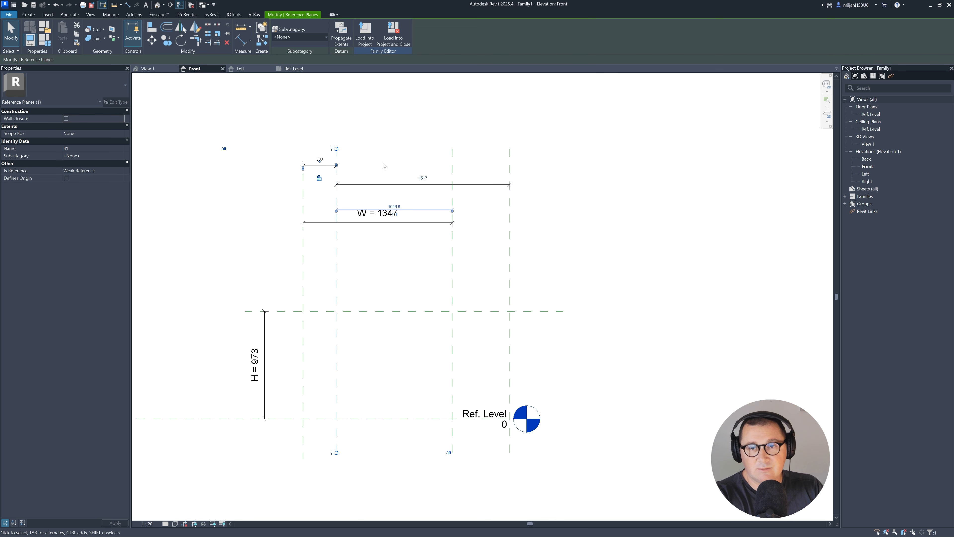
click(510, 166)
click(422, 141)
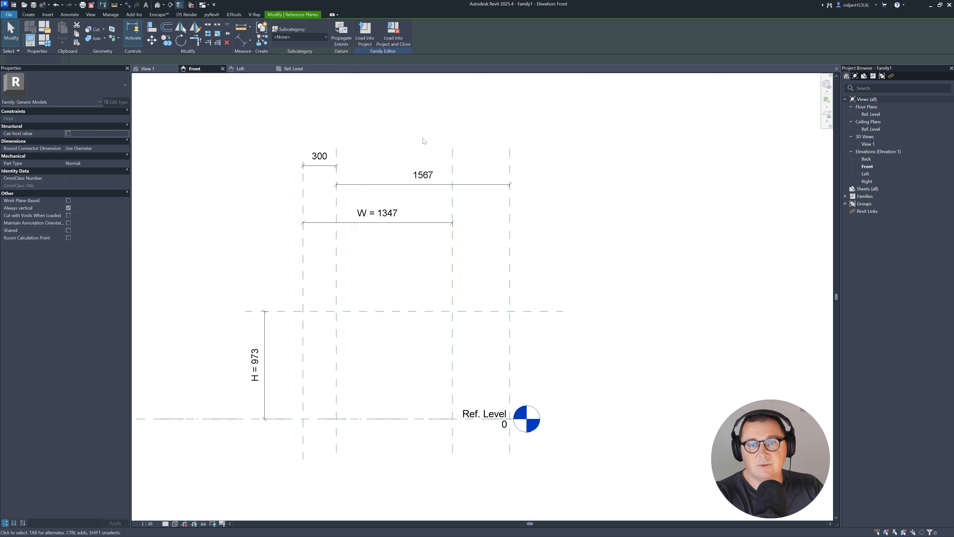
click(438, 187)
click(333, 33)
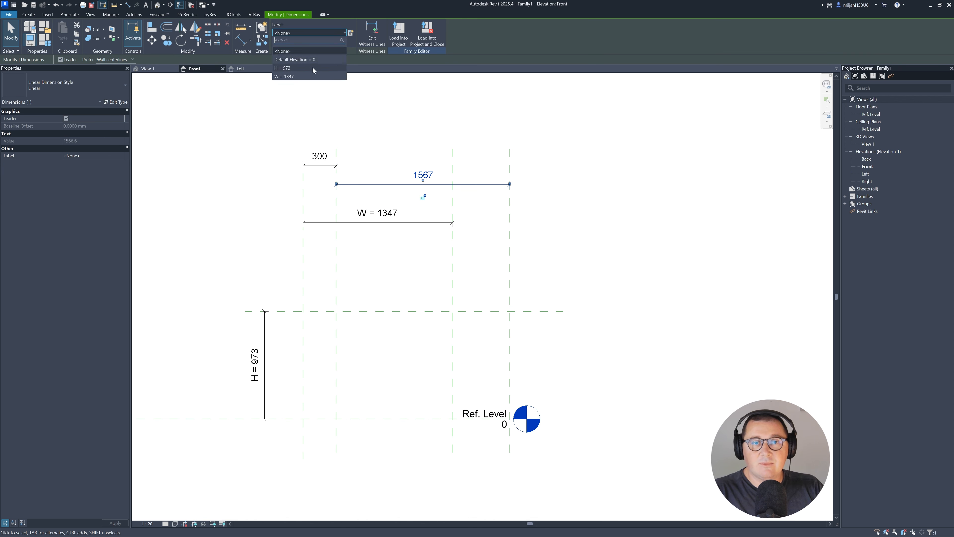
click(305, 77)
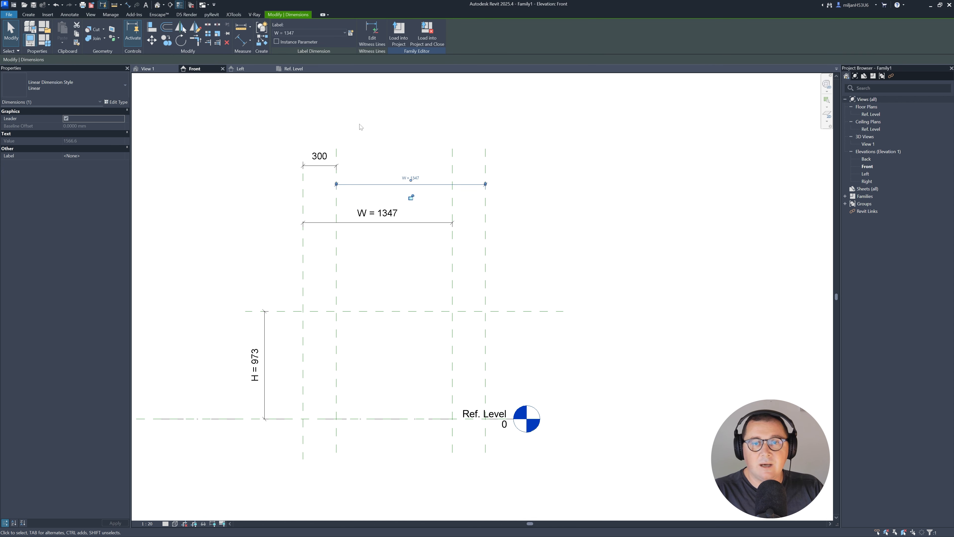
click(393, 135)
Set the family type parameter W to 1200 and H to 900.
middle_drag(248, 138, 278, 135)
middle_drag(279, 254, 446, 252)
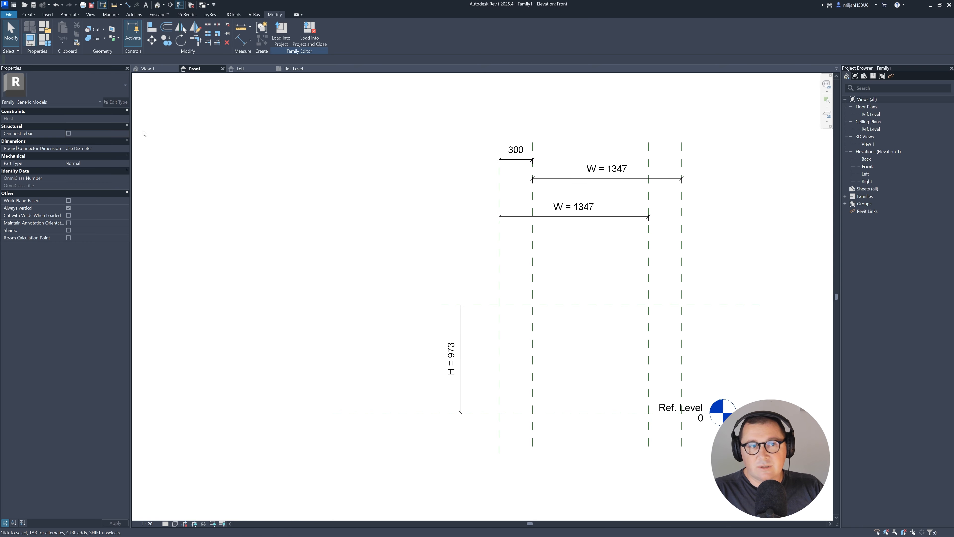
click(45, 45)
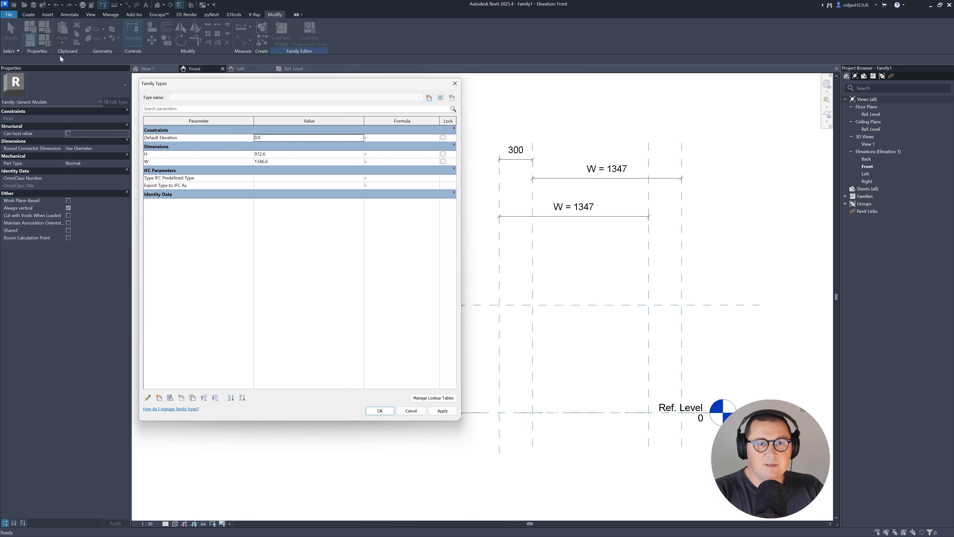
click(272, 162)
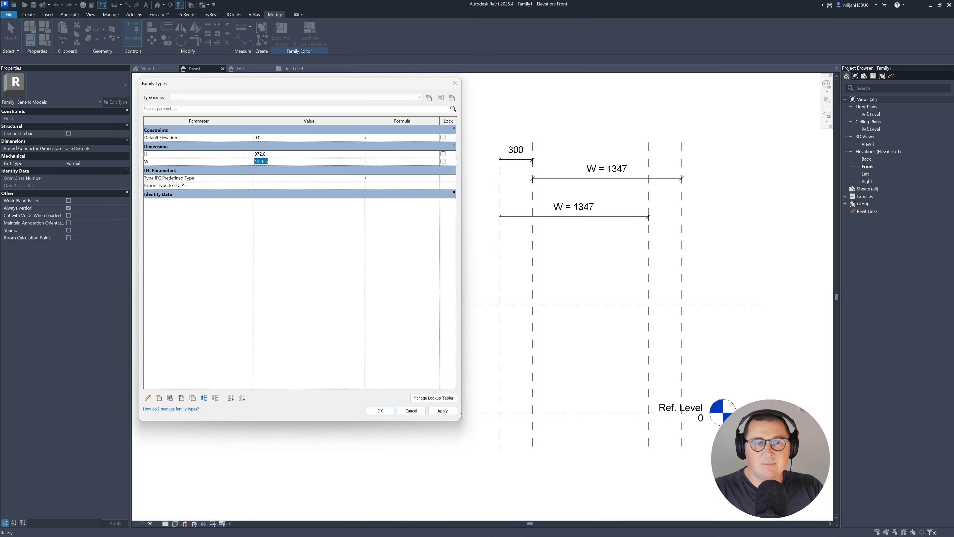
click(276, 154)
click(274, 162)
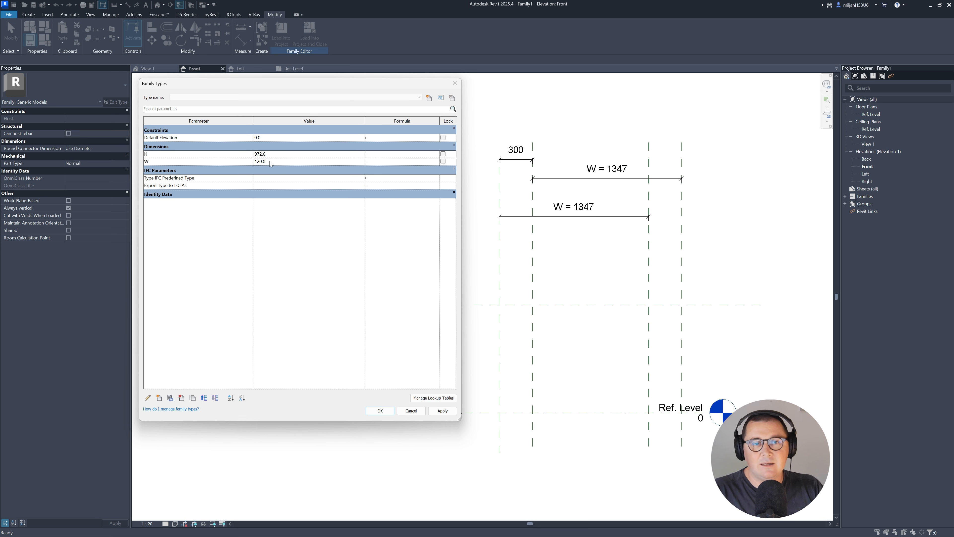
text(1200)
double_click(275, 154)
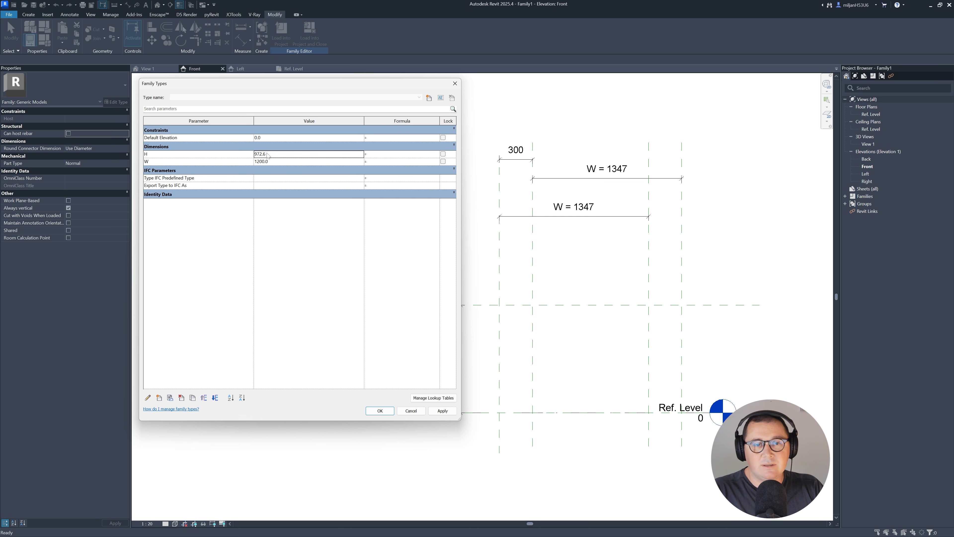
click(372, 412)
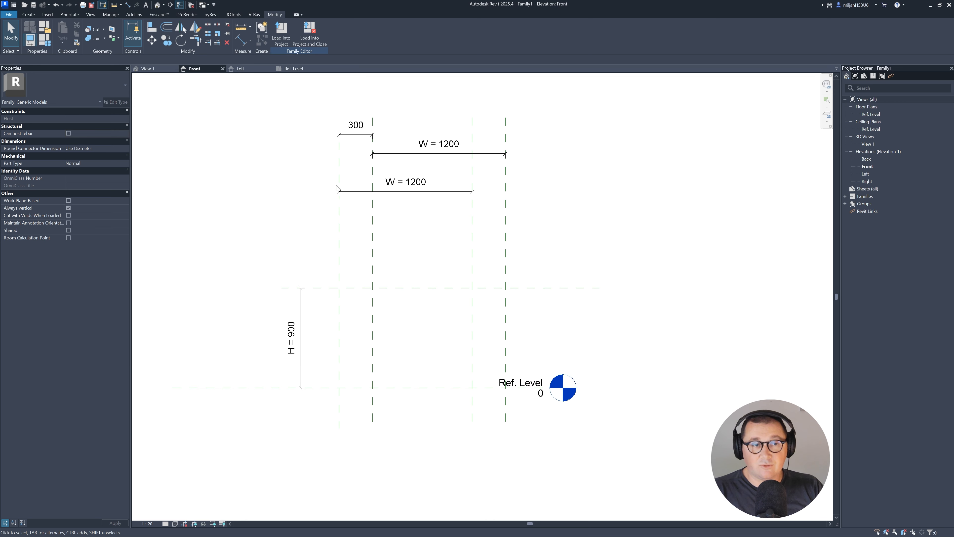
Switch to the sink photo 01.jpg, outline the basin's back section in red on a screen capture, and discard the capture.
key(alt+Tab)
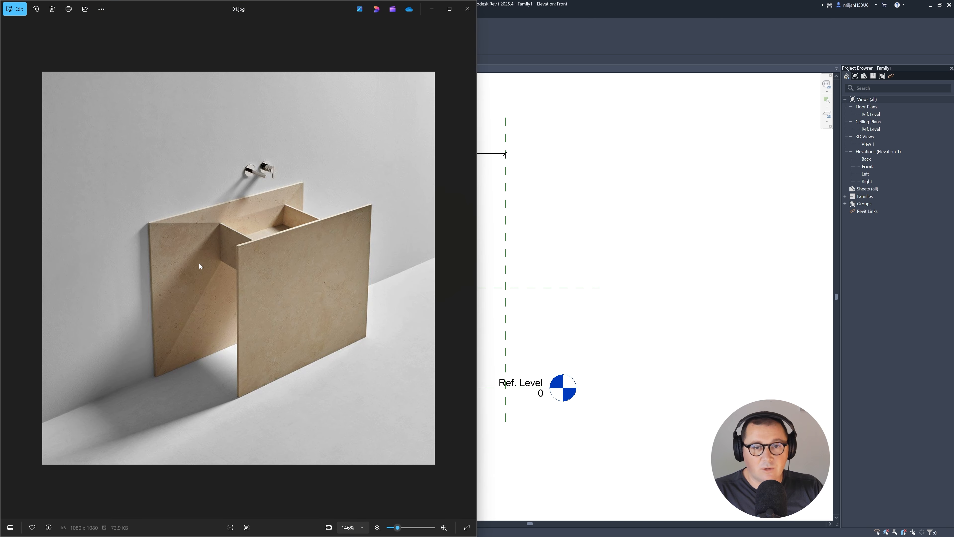
key(Print)
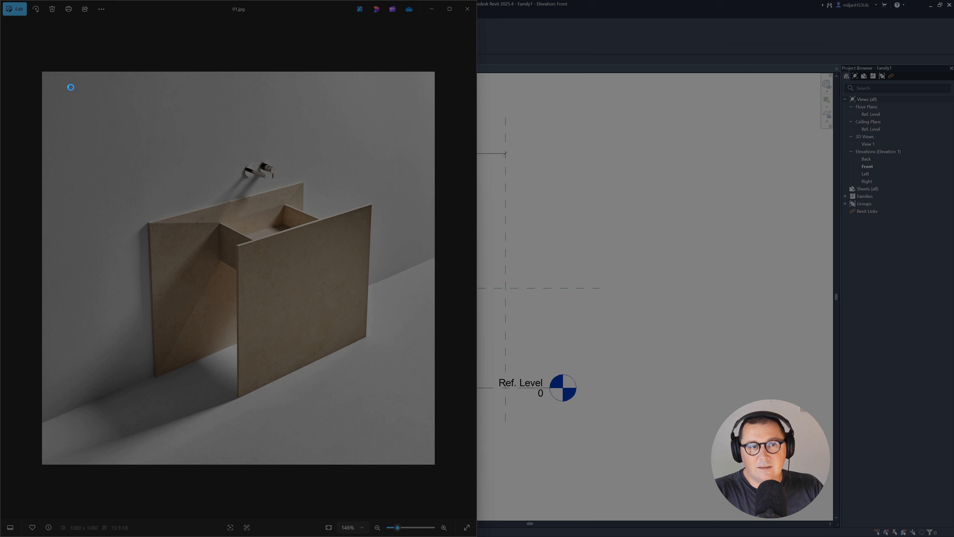
drag(68, 85, 421, 461)
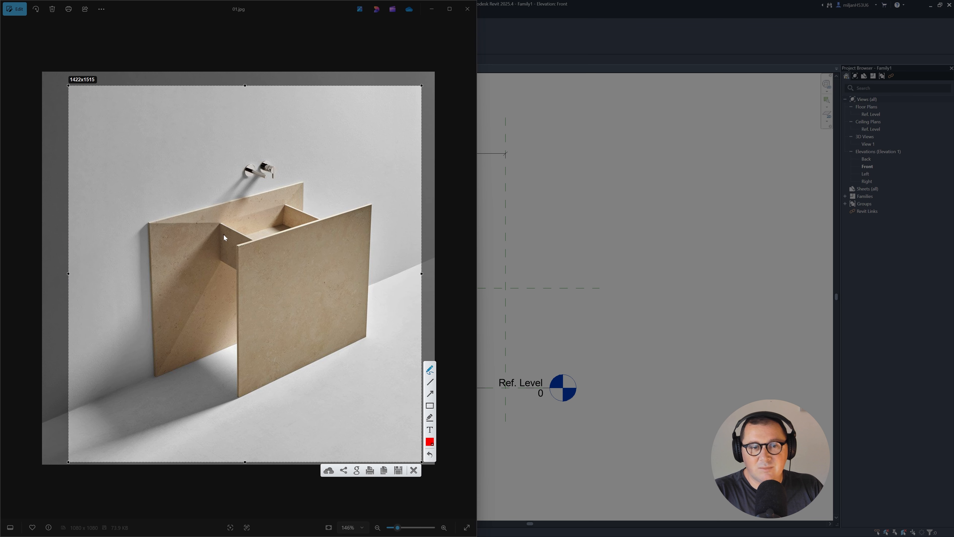
mouse_move(215, 226)
mouse_down()
mouse_move(289, 204)
mouse_move(286, 230)
mouse_up()
drag(221, 267, 222, 219)
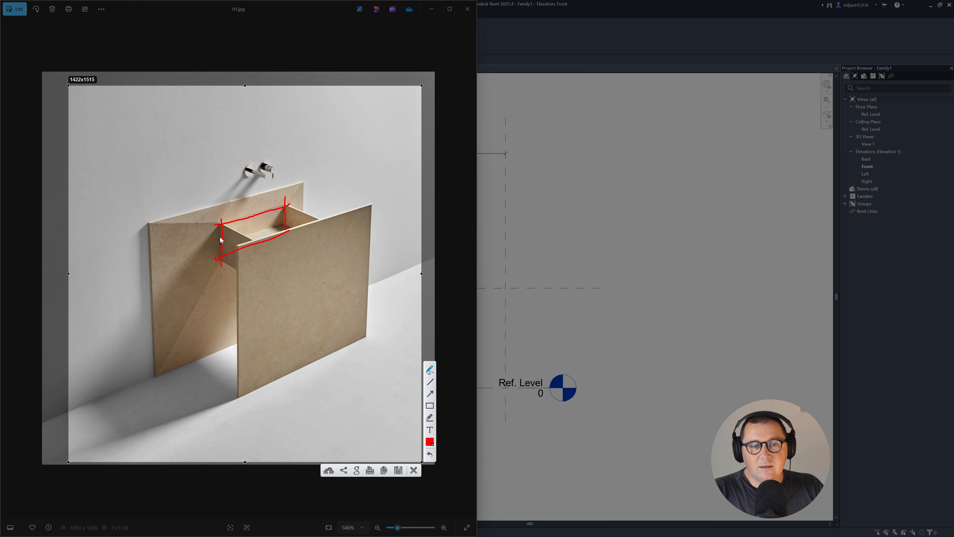
click(416, 470)
click(569, 109)
Draw a horizontal reference plane about 152 mm below the upper horizontal plane and a vertical one about 150 mm to the left of plane A2.
middle_drag(416, 237, 390, 217)
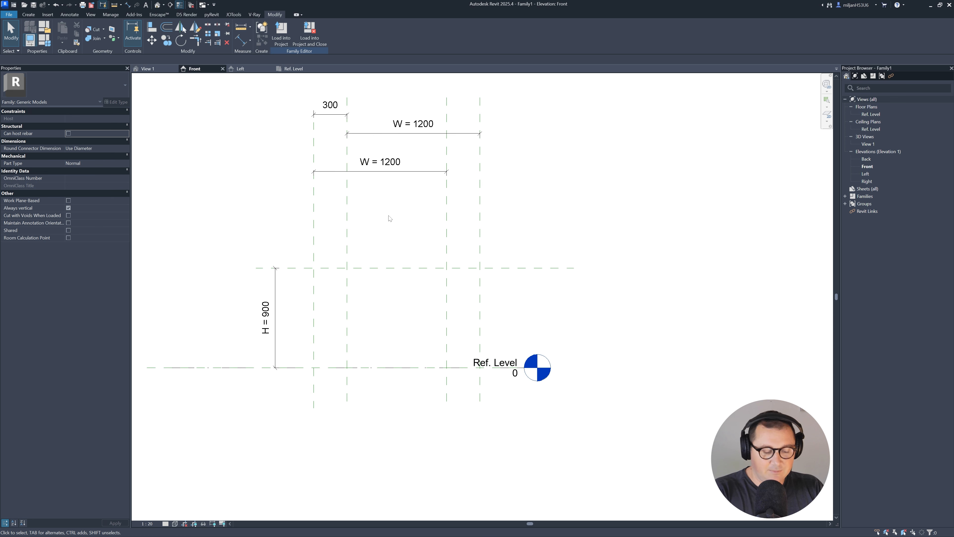
key(r)
key(p)
click(288, 284)
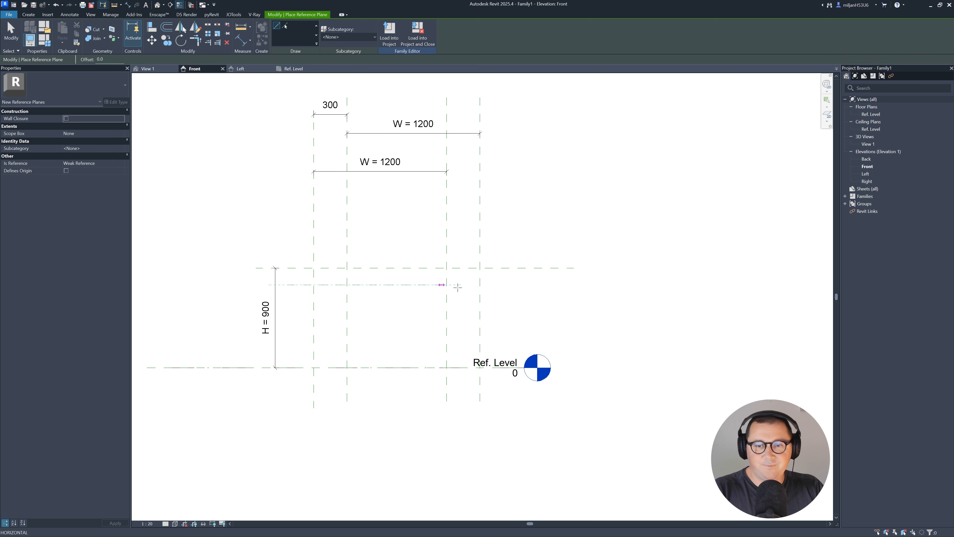
click(518, 284)
click(430, 252)
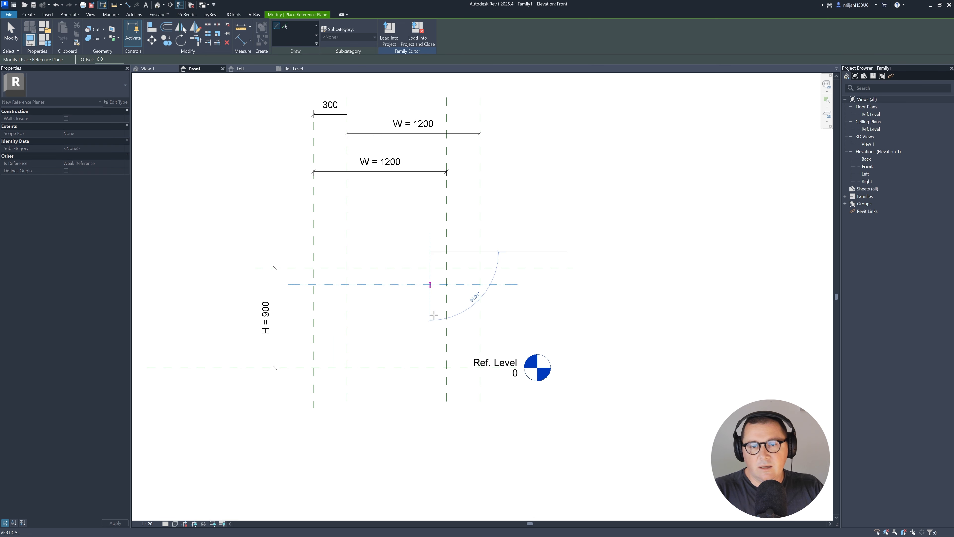
click(430, 401)
Dimension the new horizontal plane from the upper horizontal plane, and the new vertical plane from plane A2.
key(d)
key(i)
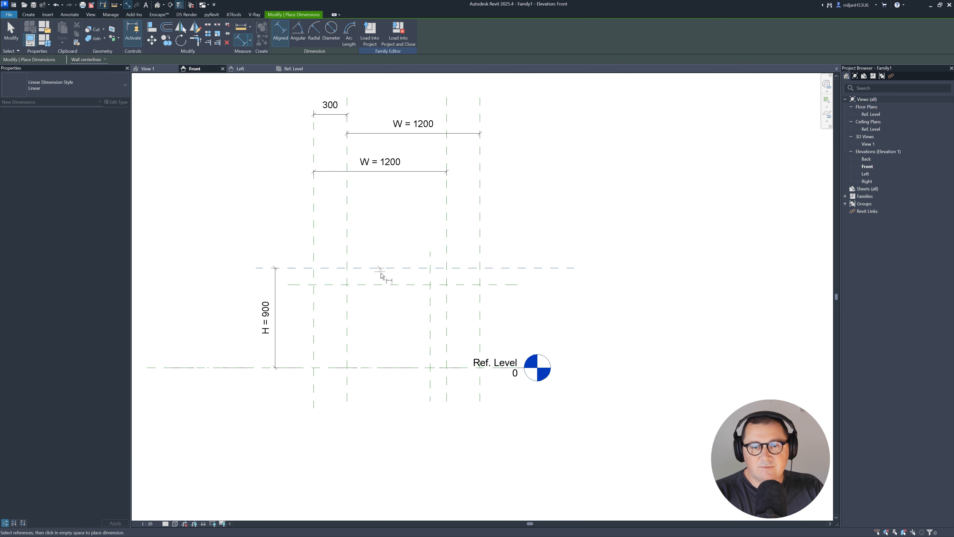
click(387, 268)
click(388, 284)
click(393, 300)
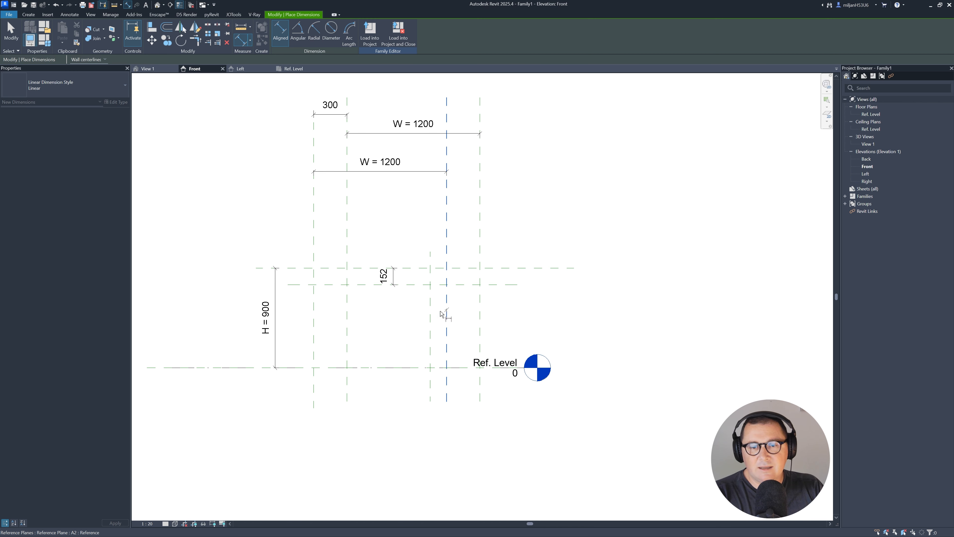
click(447, 314)
click(430, 316)
click(415, 322)
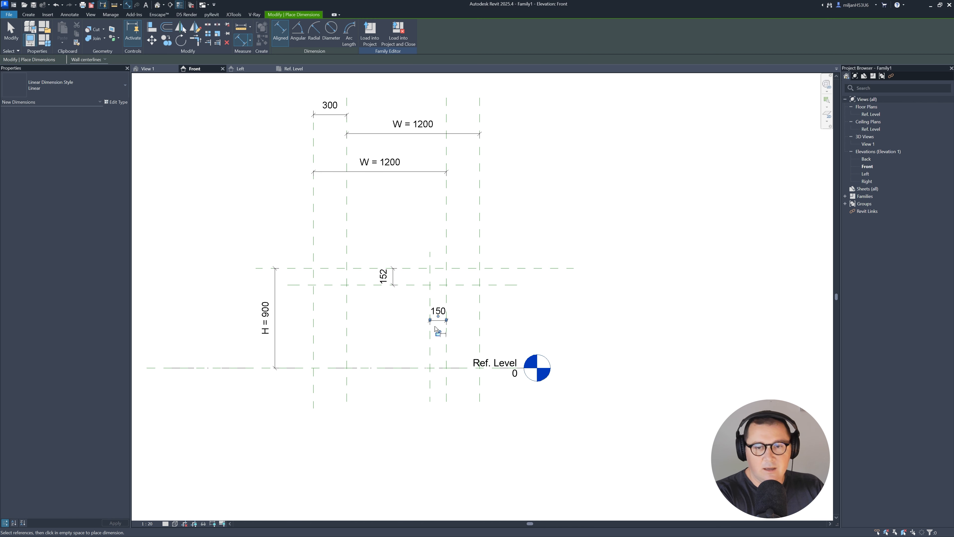
key(Escape)
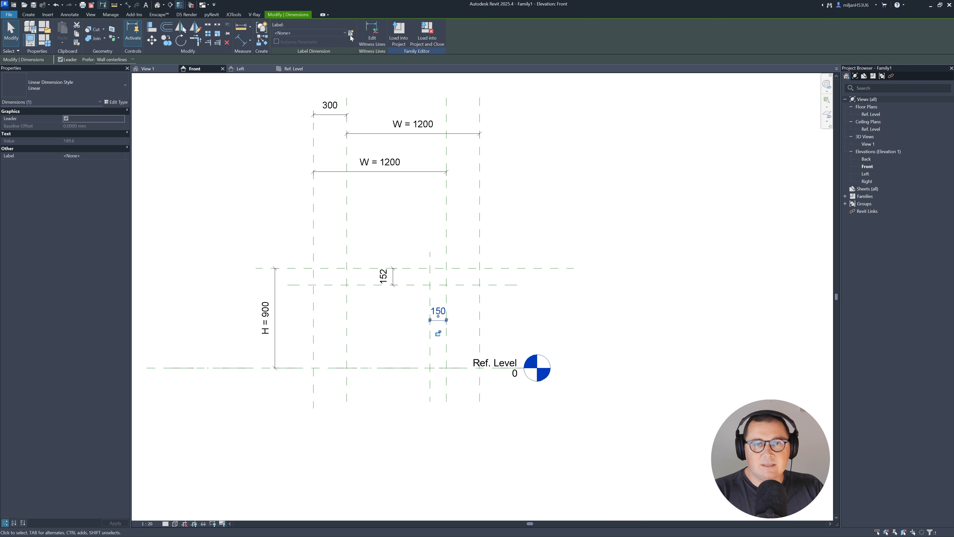
Label the dimension between plane A2 and the new vertical plane with a new family type parameter named Gap, grouped under Dimensions.
click(351, 33)
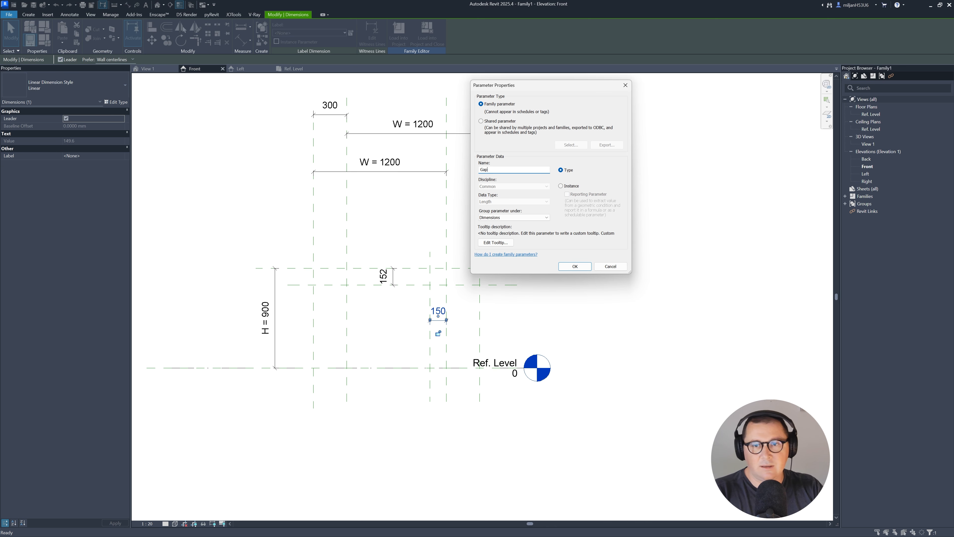
key(Return)
key(Escape)
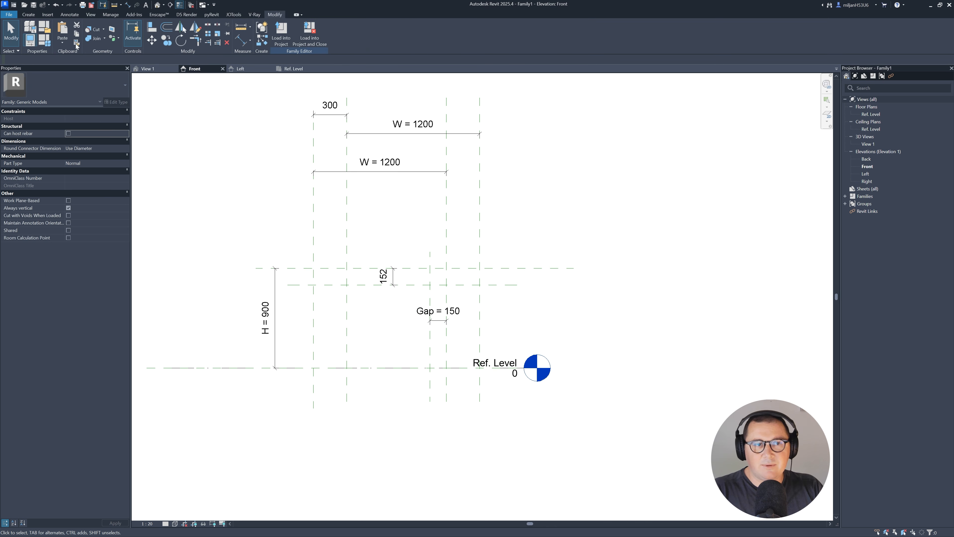
Set the Gap parameter to 125 mm in the family types.
click(48, 45)
click(275, 154)
text(125)
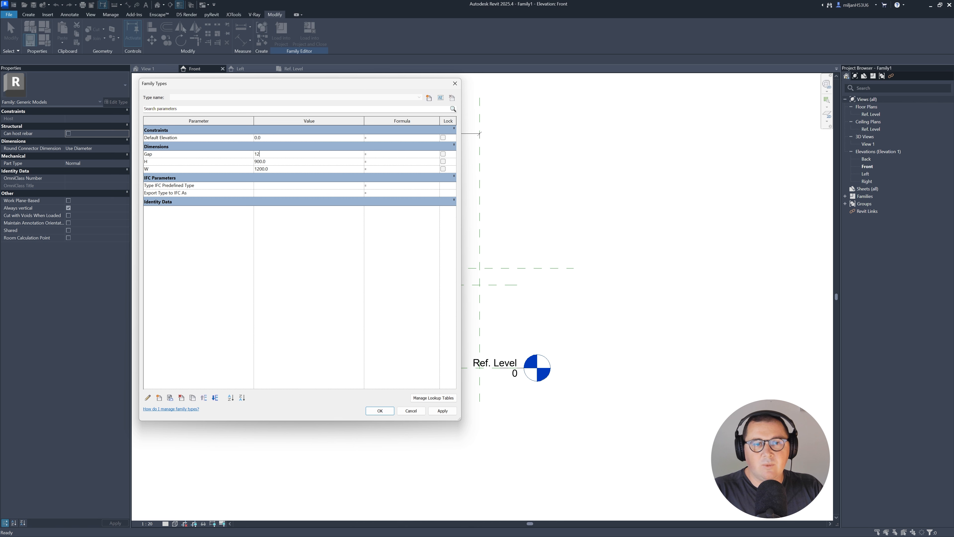
click(380, 411)
Label the dimension between the upper horizontal plane and the plane just below it with the existing Gap parameter.
click(387, 276)
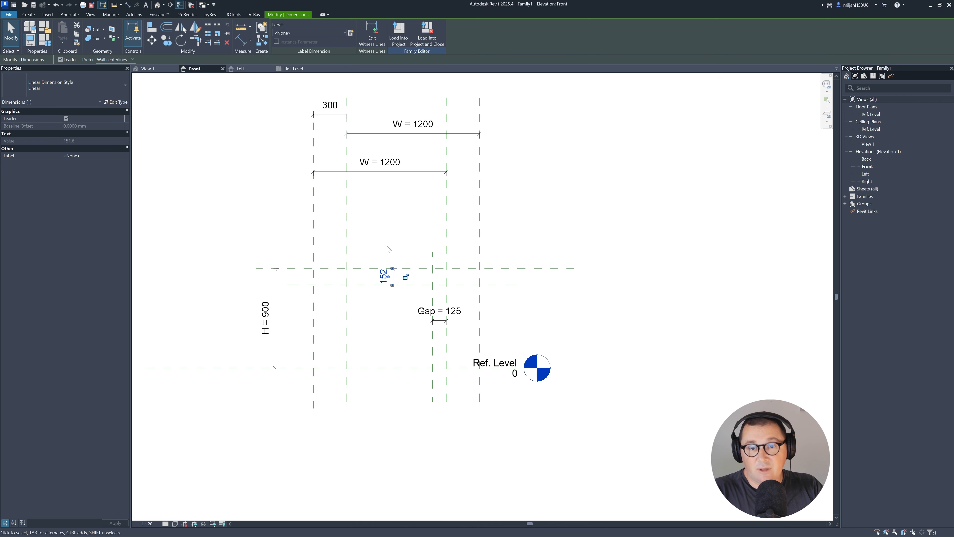
click(330, 32)
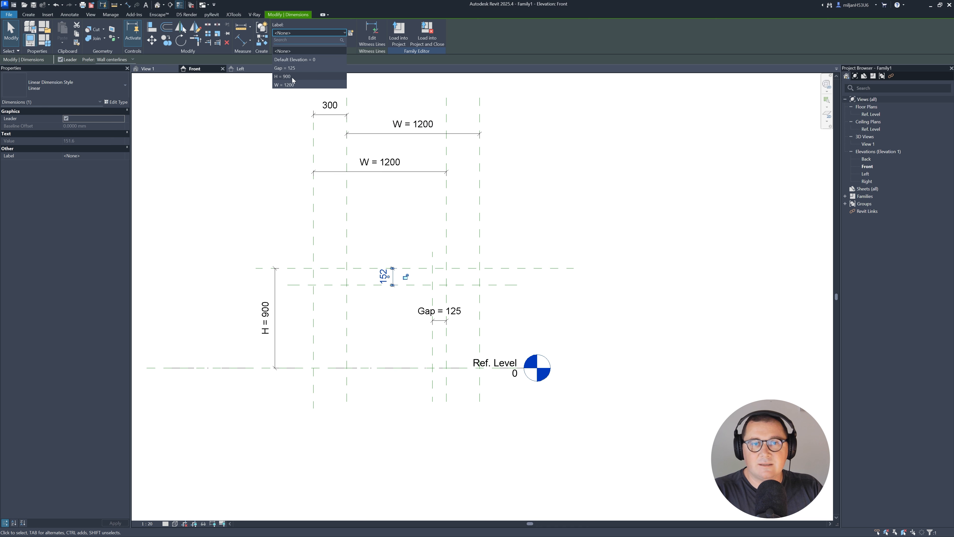
click(287, 68)
key(Escape)
Copy the lower horizontal Gap reference plane about 180 mm straight down.
scroll(406, 323, up, 2)
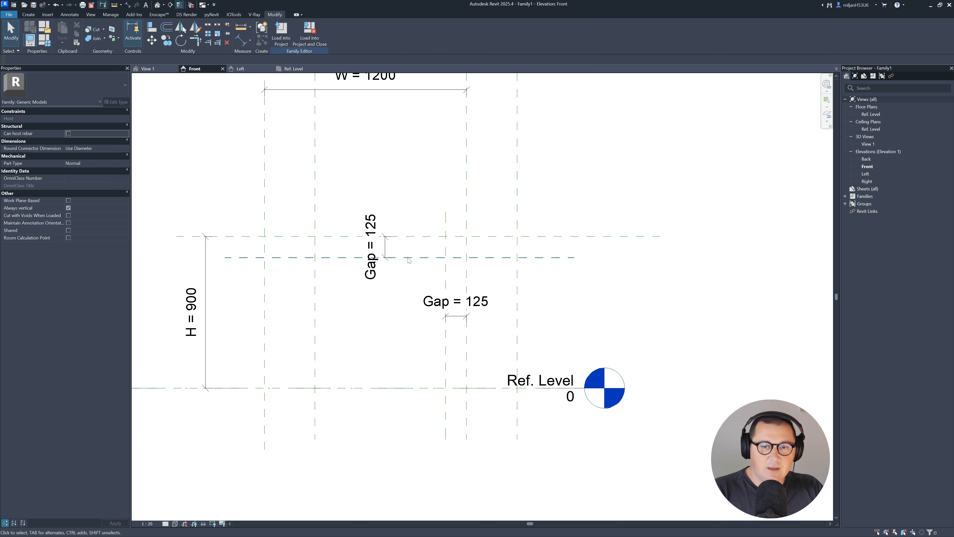
click(413, 258)
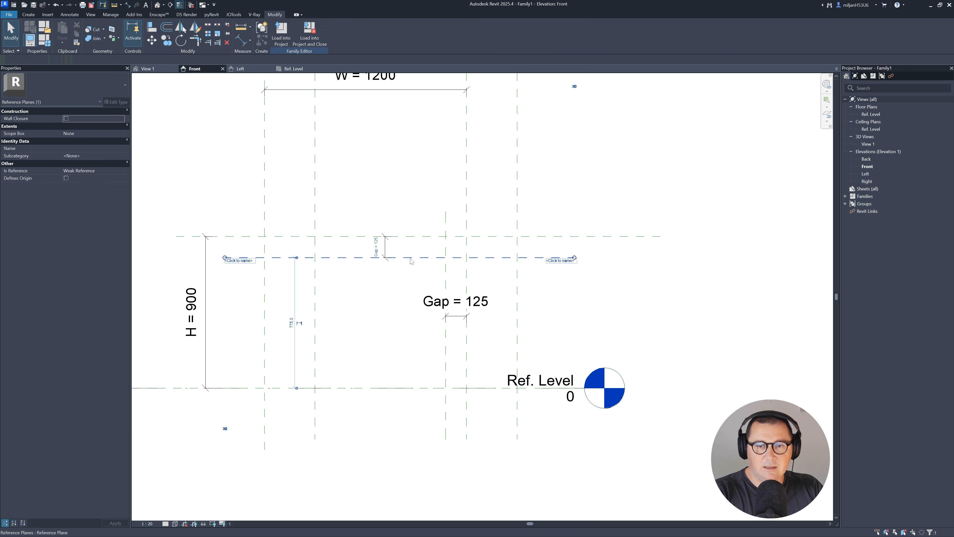
key(c)
key(o)
click(411, 259)
click(409, 289)
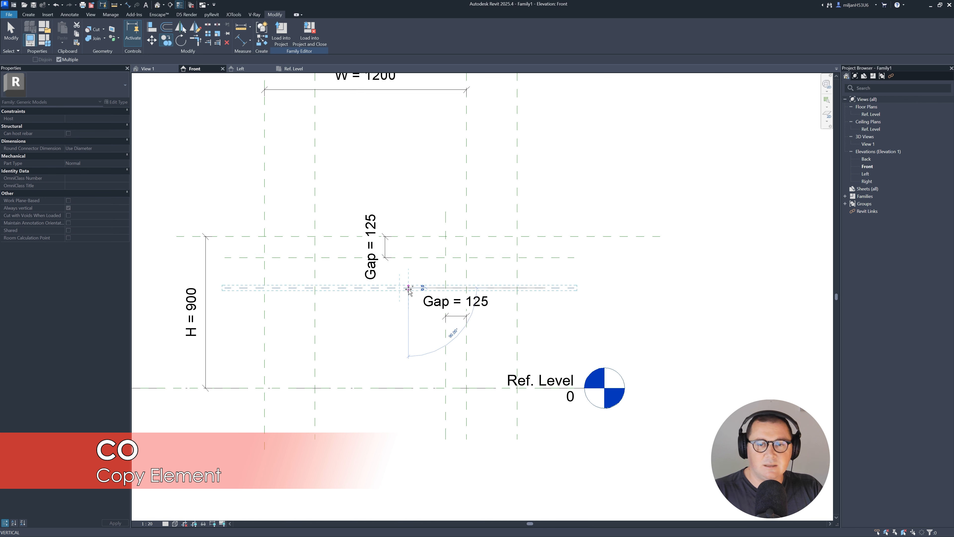
key(Escape)
click(359, 288)
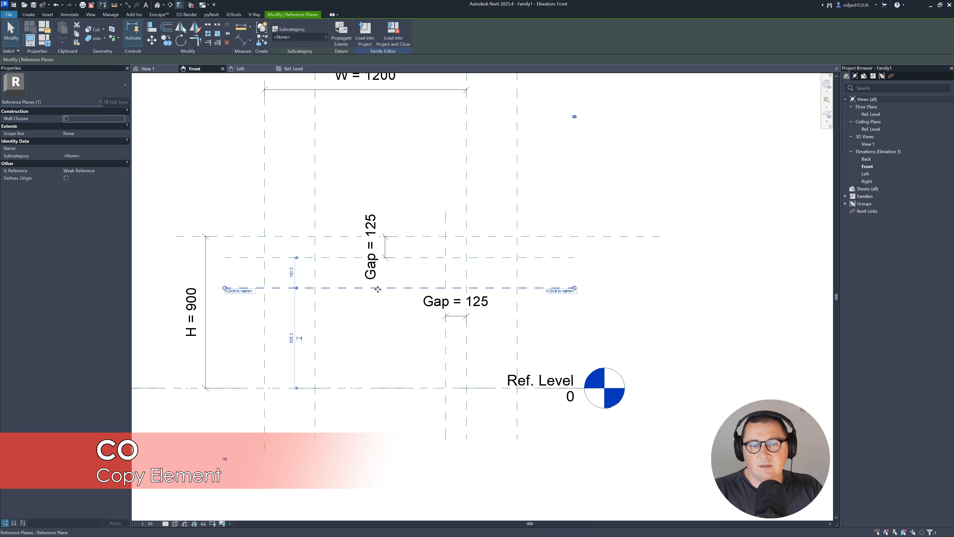
key(Escape)
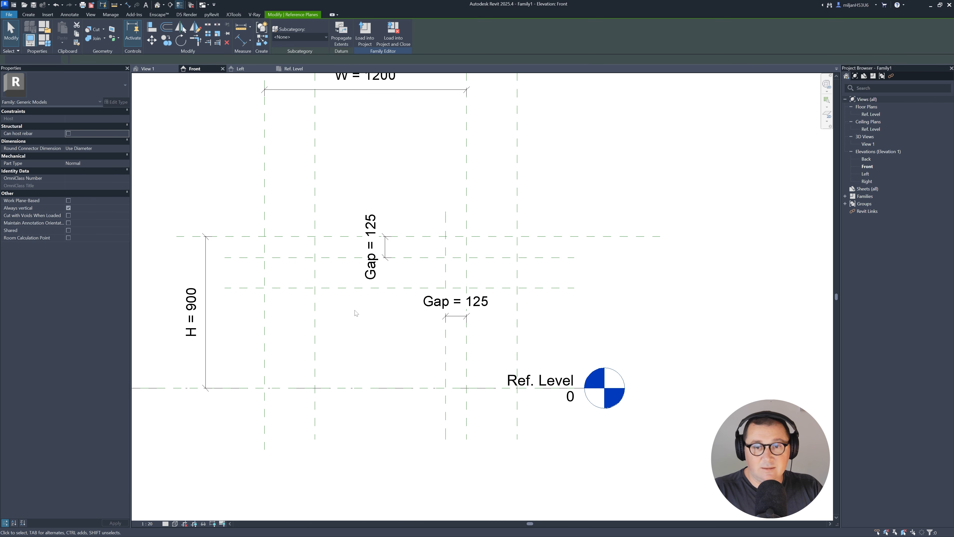
Copy the vertical Gap reference plane 500 mm to the left.
click(446, 275)
key(c)
key(o)
click(447, 275)
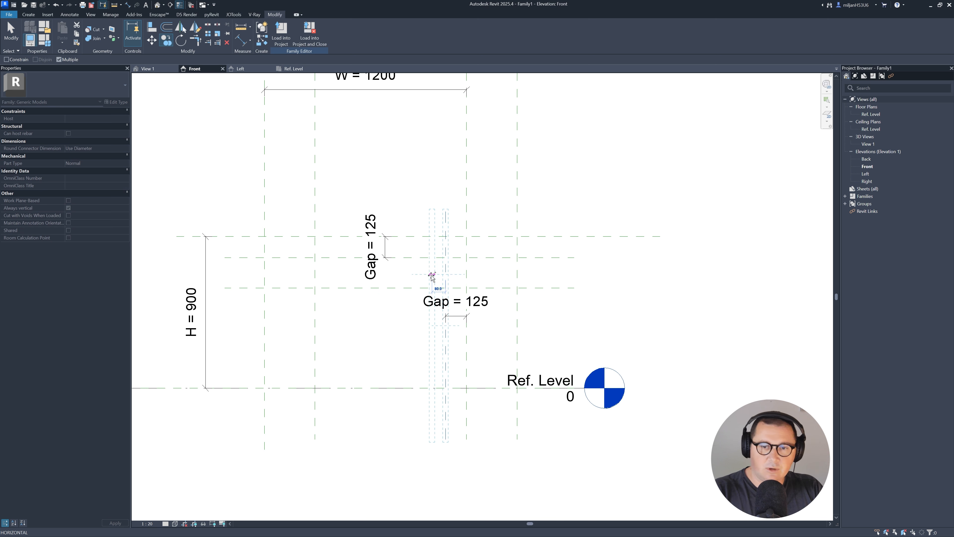
text(500)
key(Return)
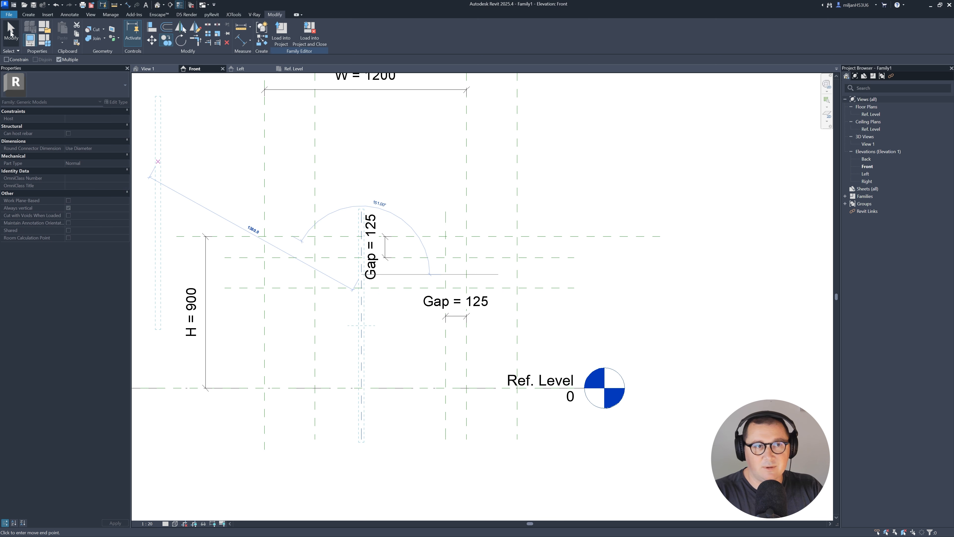
click(13, 26)
Dimension both copied planes from their originals, one dimension for the horizontal pair and one for the vertical pair.
key(d)
key(i)
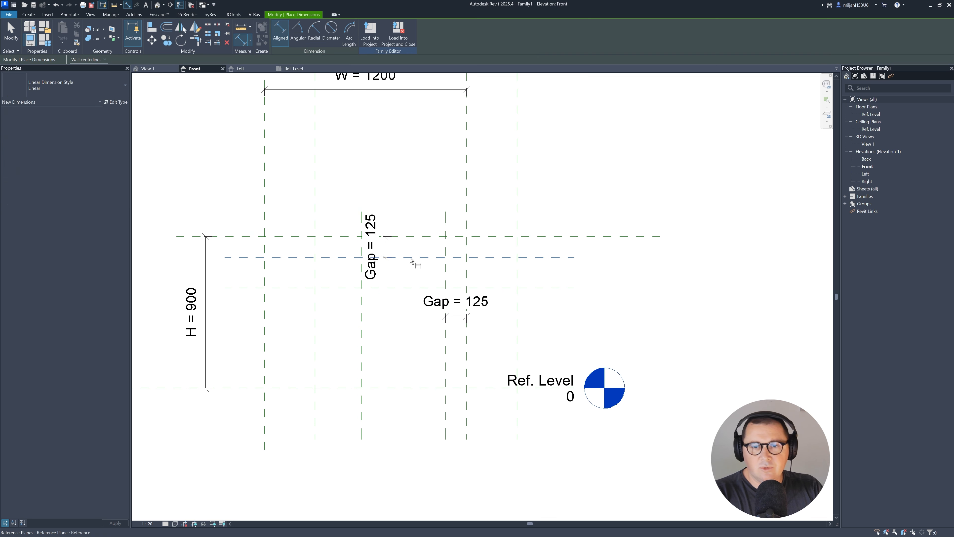
click(411, 258)
click(414, 288)
click(623, 278)
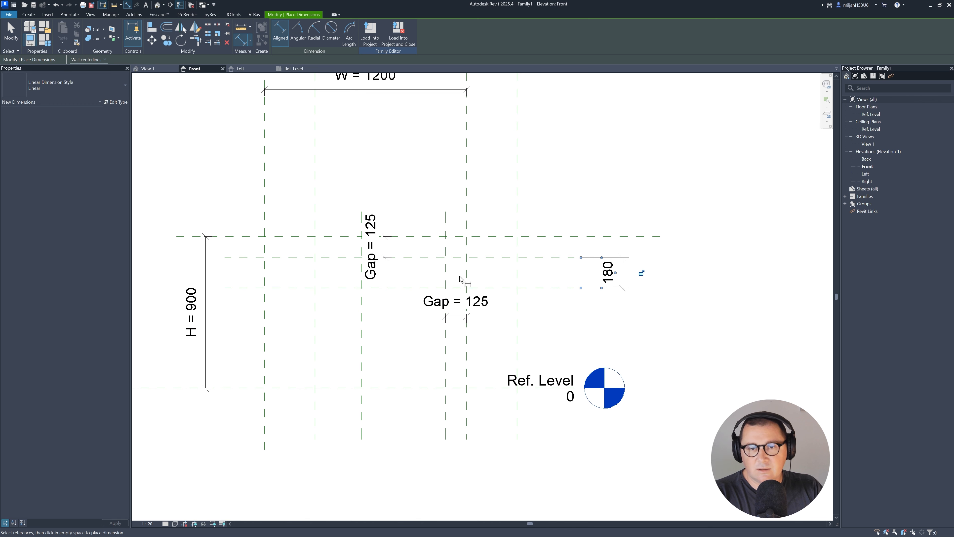
click(446, 278)
click(362, 312)
click(365, 179)
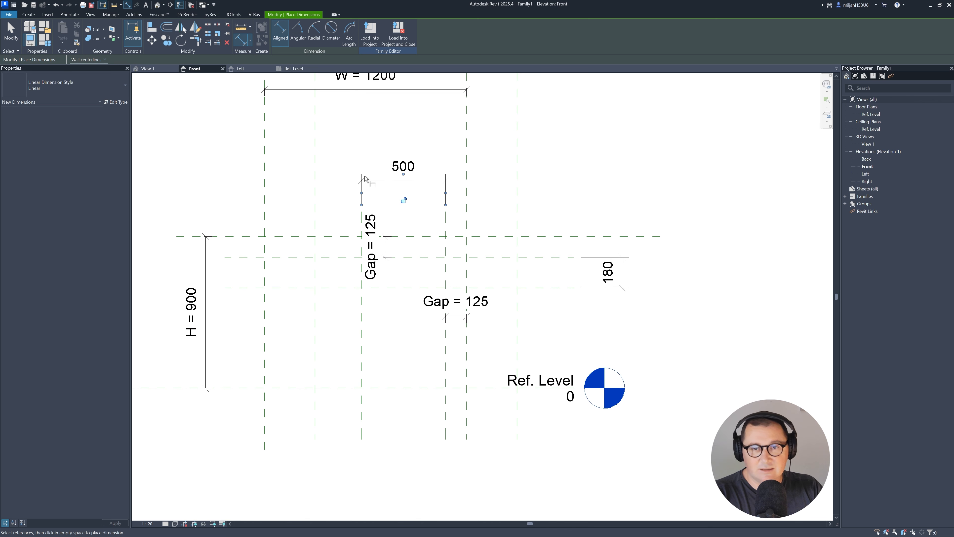
key(Escape)
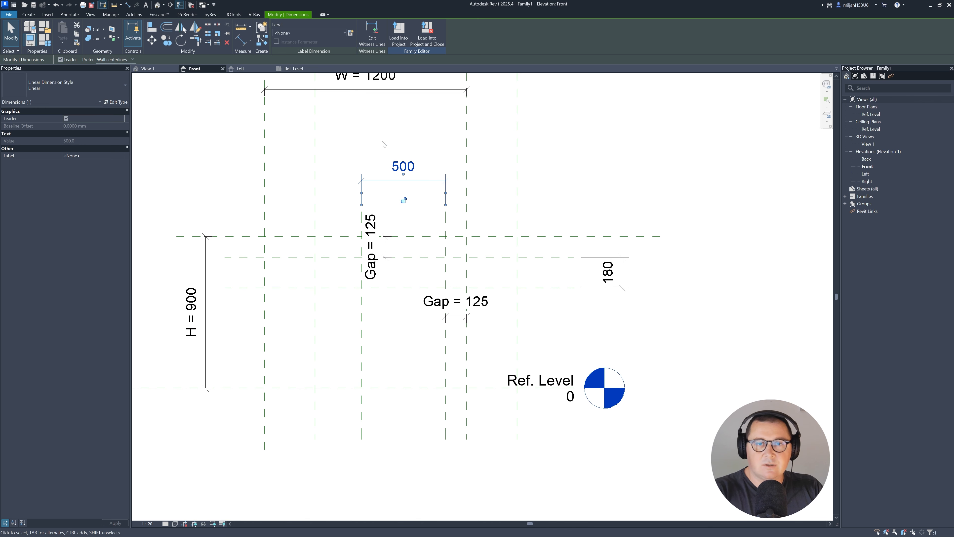
Label the 500 mm dimension with a new type parameter Sink_W and the 180 mm dimension with a new one named Sink_H.
click(351, 32)
text(Sink_W)
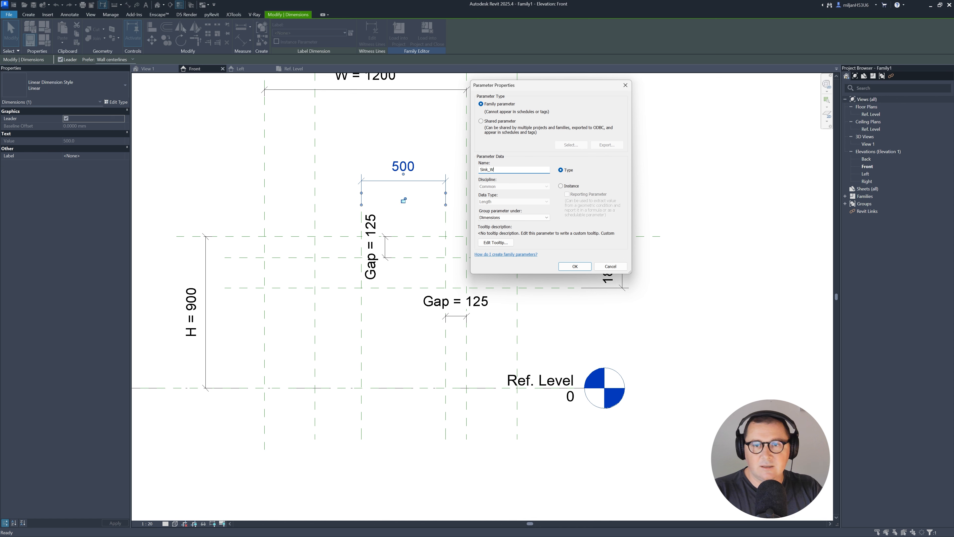
key(Return)
click(608, 273)
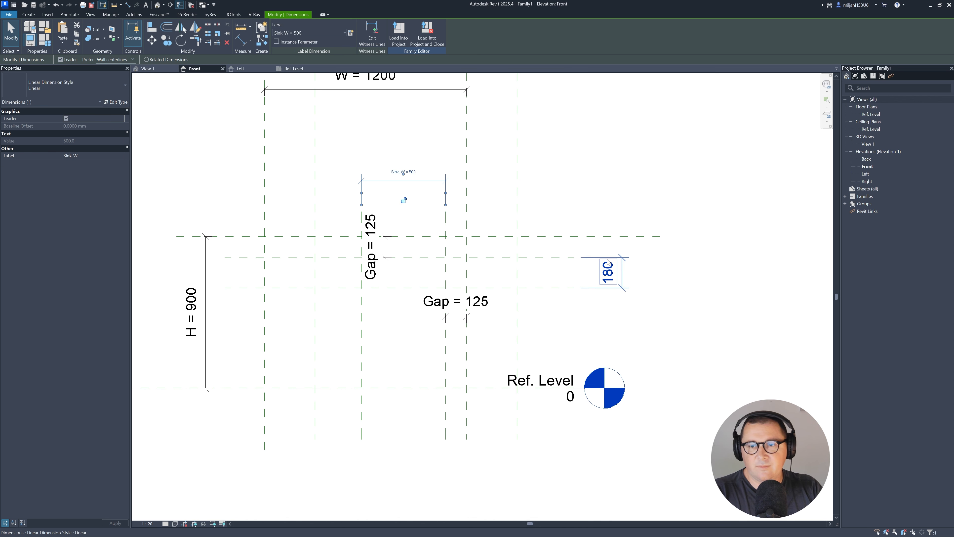
click(351, 34)
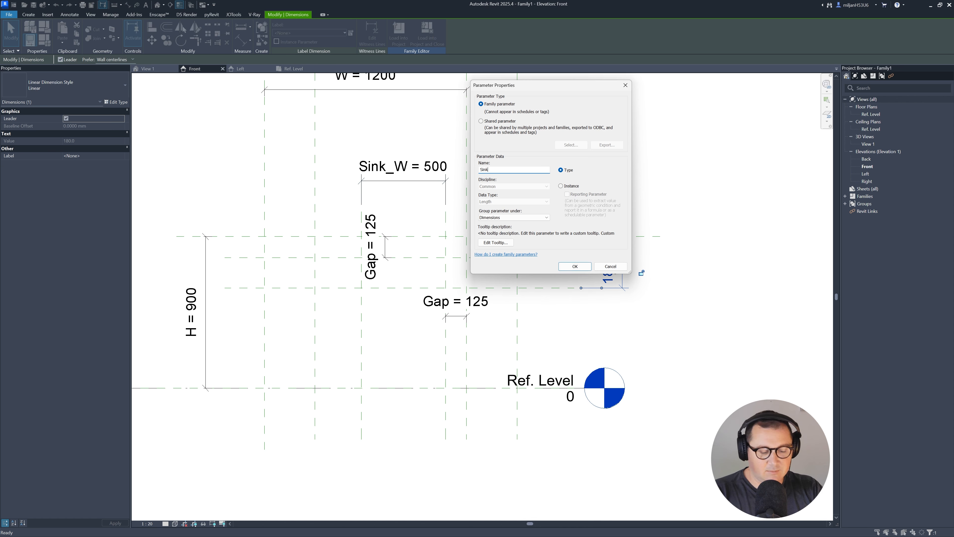
key(Return)
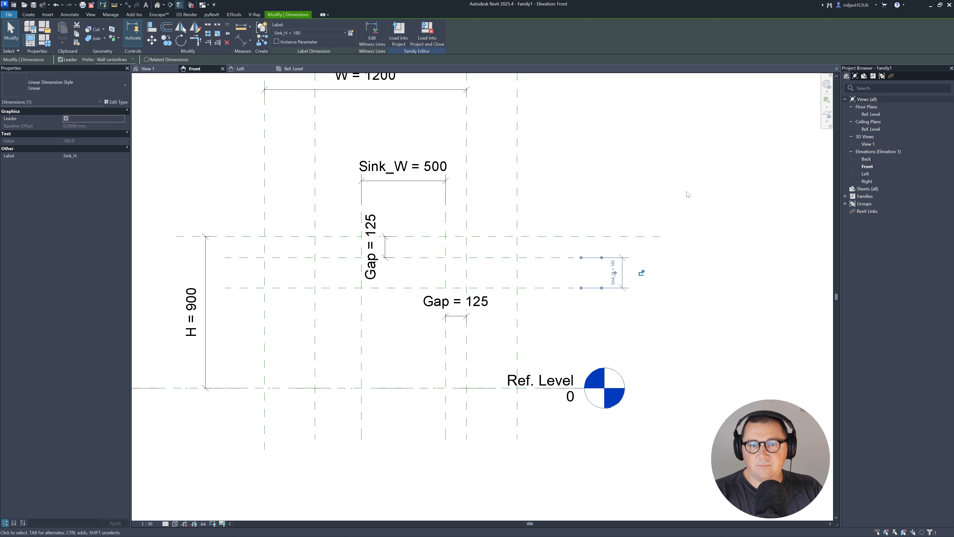
click(688, 194)
Test the reference planes by applying a Gap value of 175 mm in the family types.
scroll(557, 224, down, 1)
middle_drag(482, 253, 525, 267)
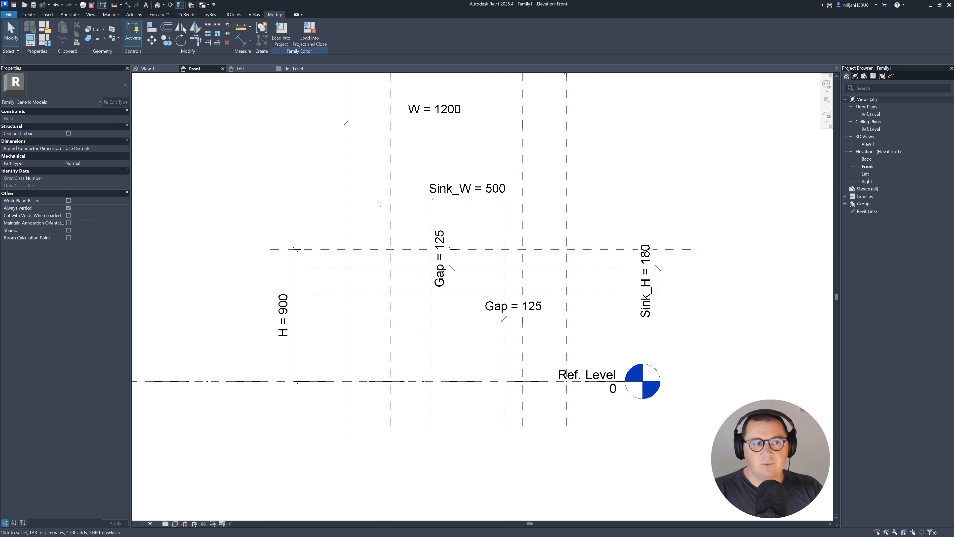
middle_drag(357, 219, 415, 232)
middle_drag(330, 266, 356, 269)
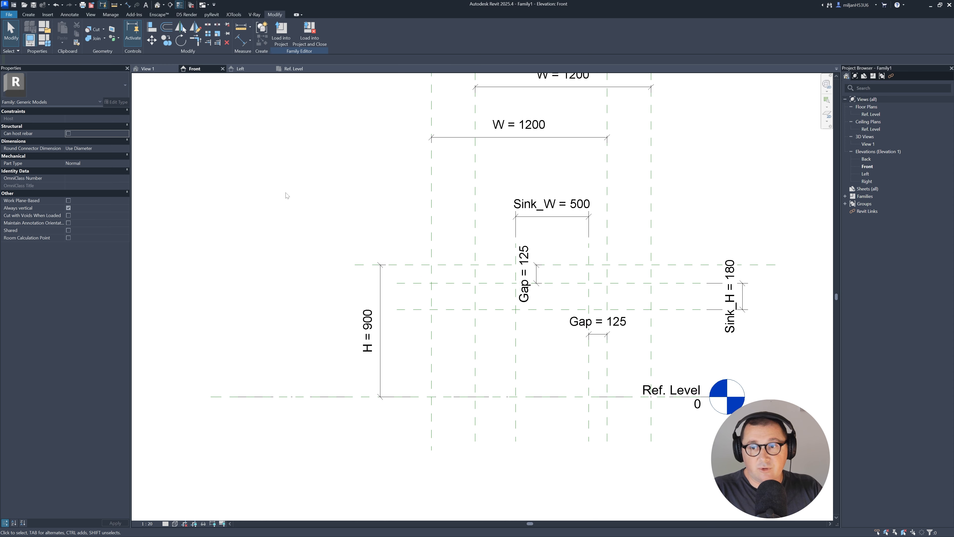
click(51, 42)
click(278, 154)
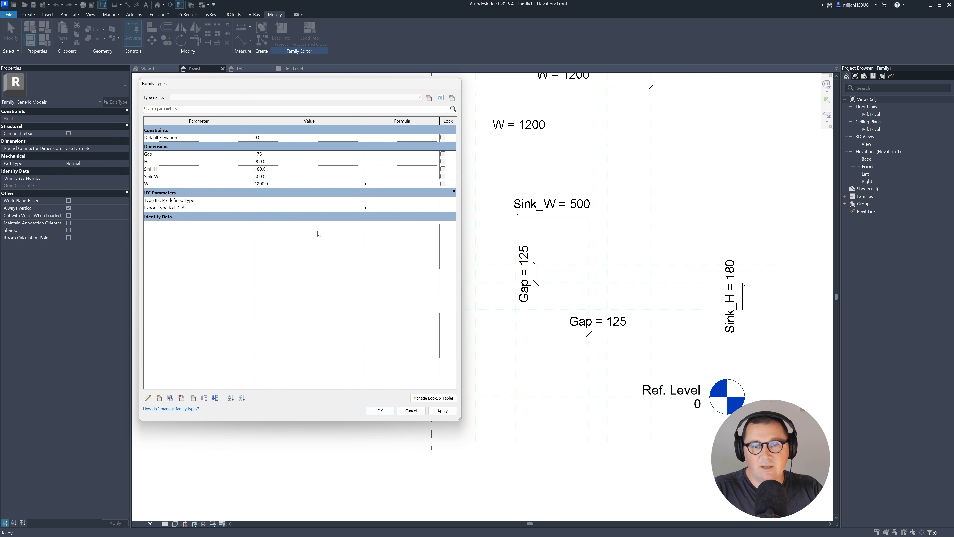
click(442, 410)
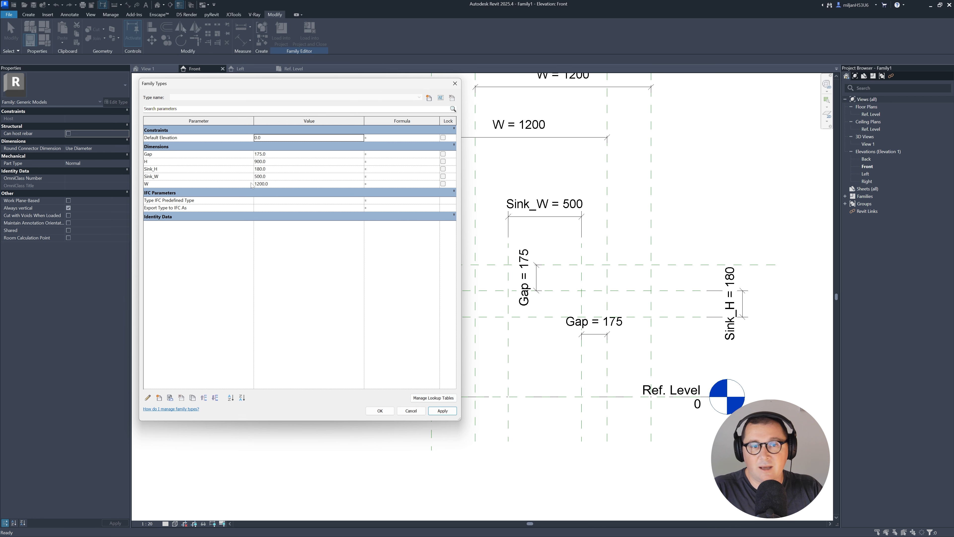
Set Sink_H to 150 mm, Sink_W to 450 mm and Gap to 100 mm in the family types.
click(277, 169)
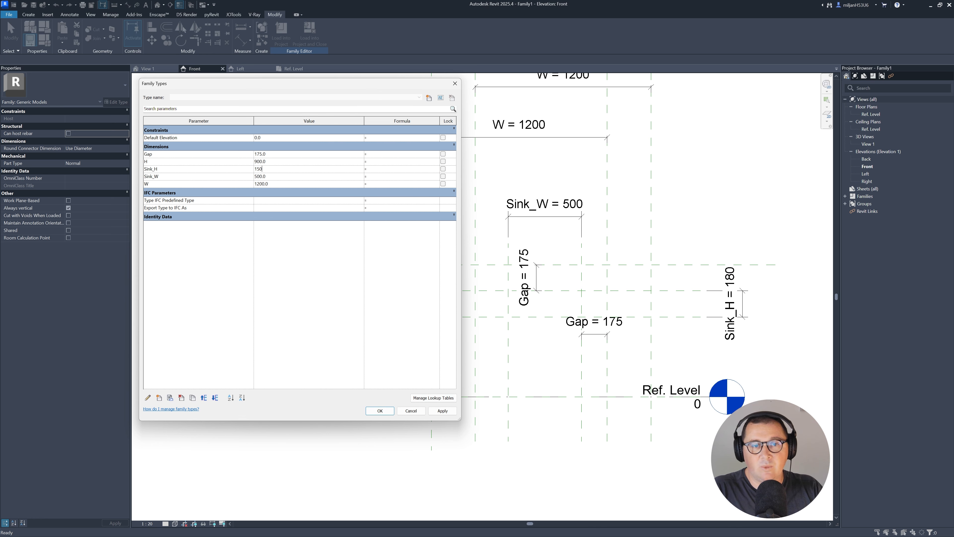
click(437, 412)
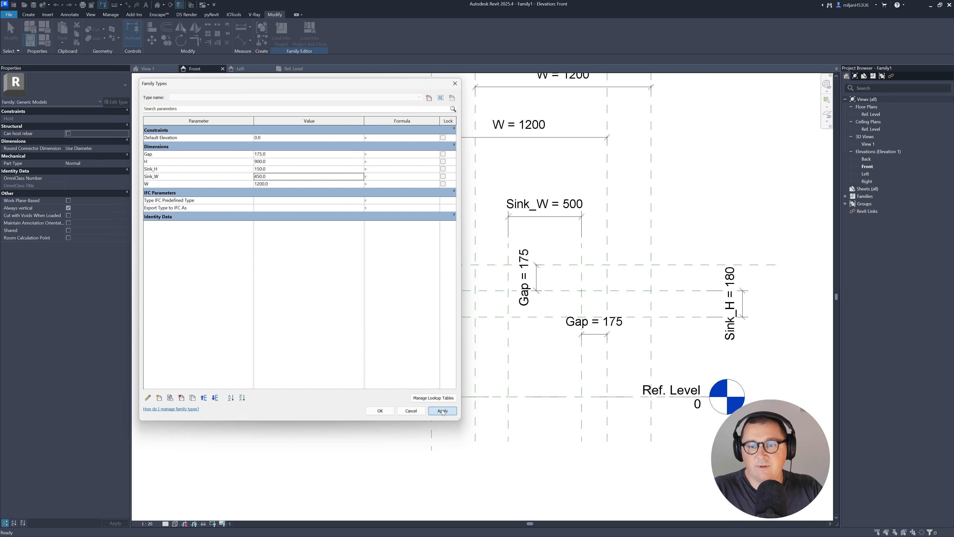
click(277, 154)
text(100)
click(380, 410)
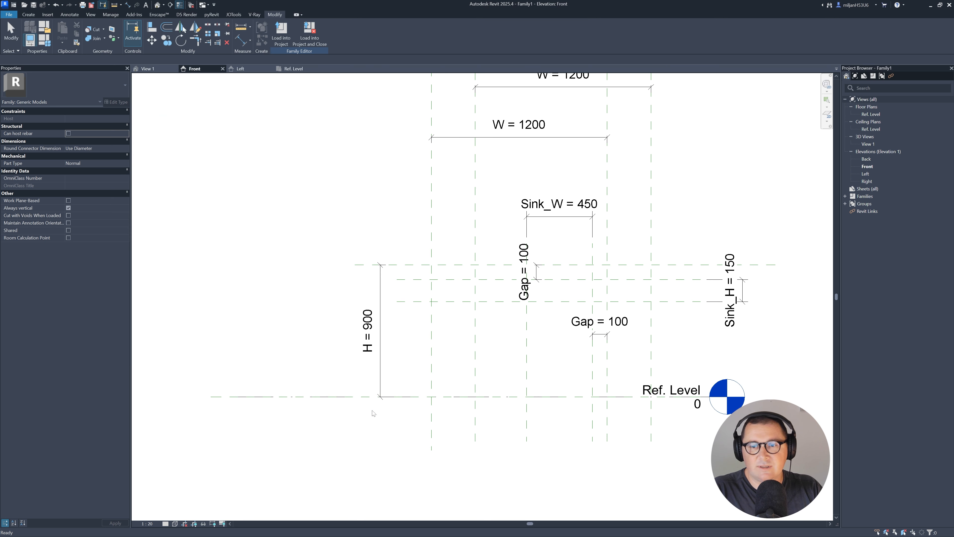
Examine the Center (Front/Back) reference plane in the Ref. Level floor plan.
middle_drag(479, 283, 363, 275)
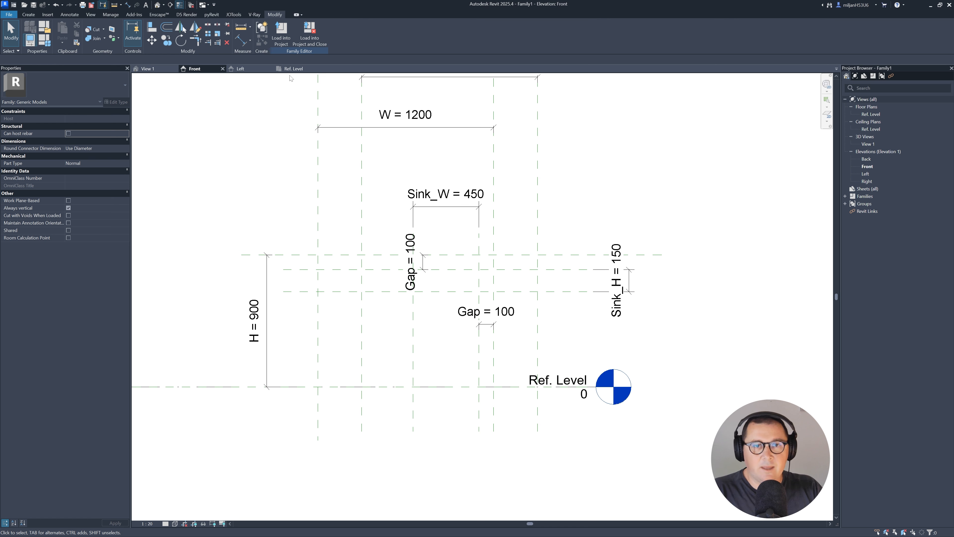
click(295, 68)
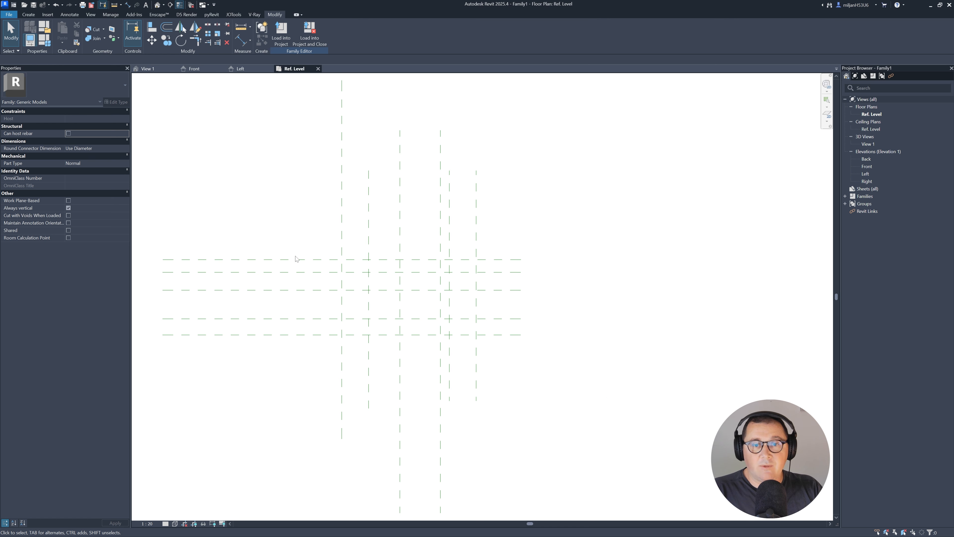
middle_drag(296, 259, 387, 256)
click(399, 251)
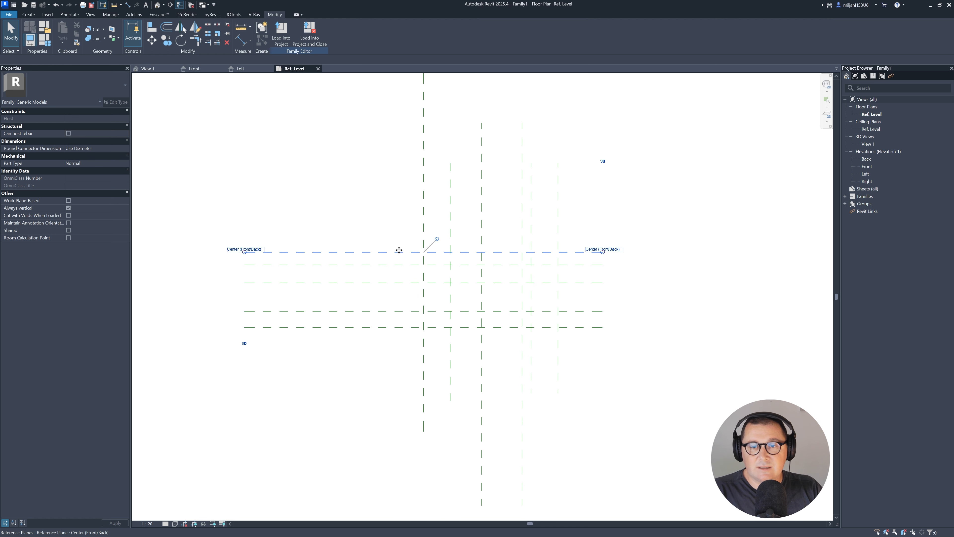
click(400, 251)
click(270, 223)
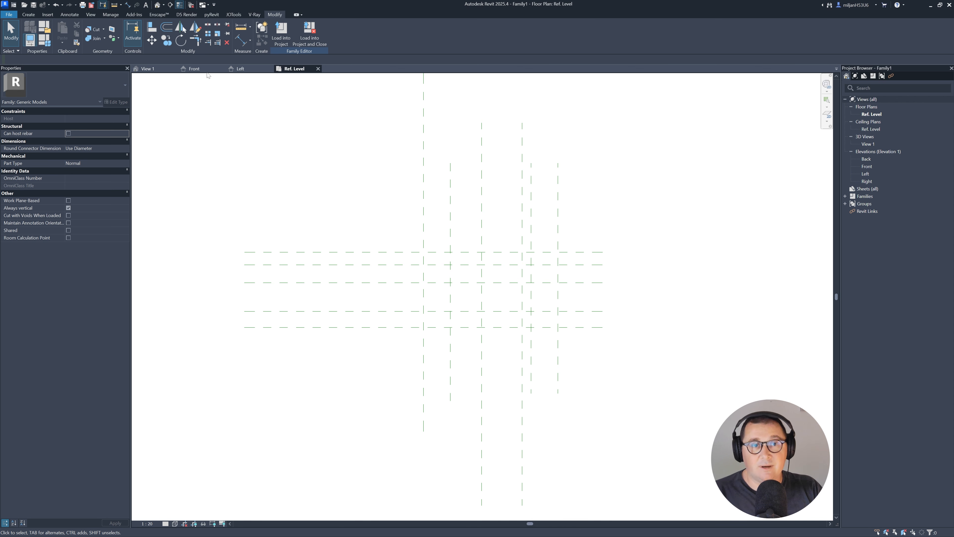
Start an extrusion in the Front elevation with its work plane set to Reference Plane : Center (Front/Back).
click(191, 69)
click(28, 14)
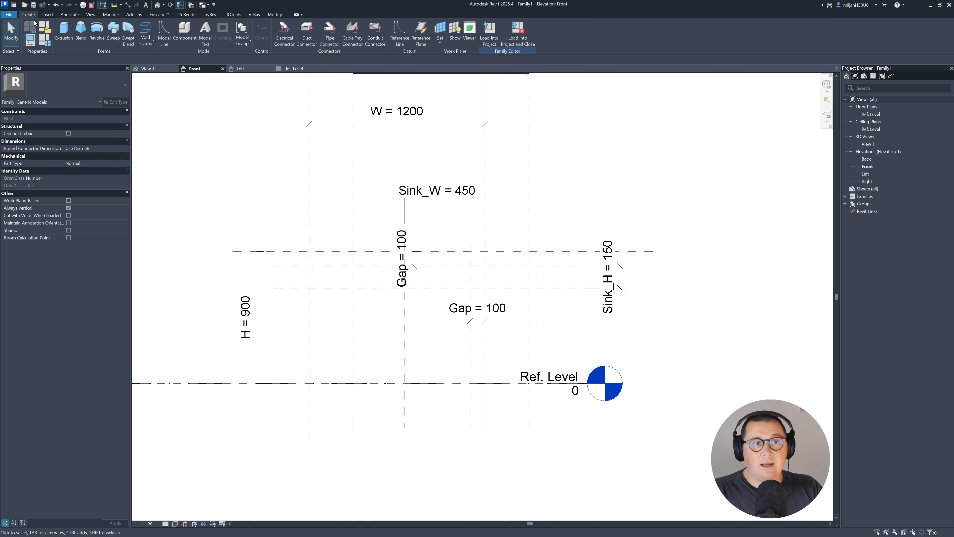
click(63, 31)
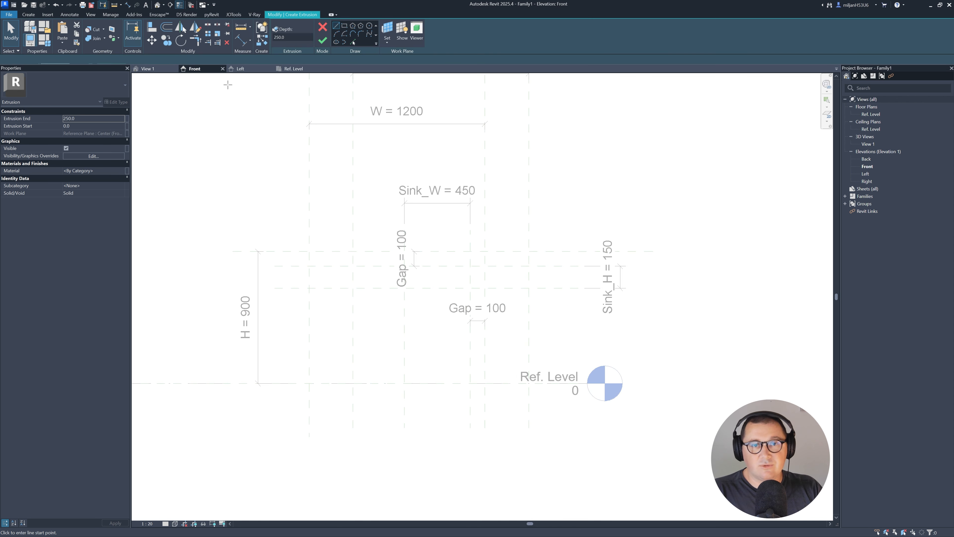
click(387, 37)
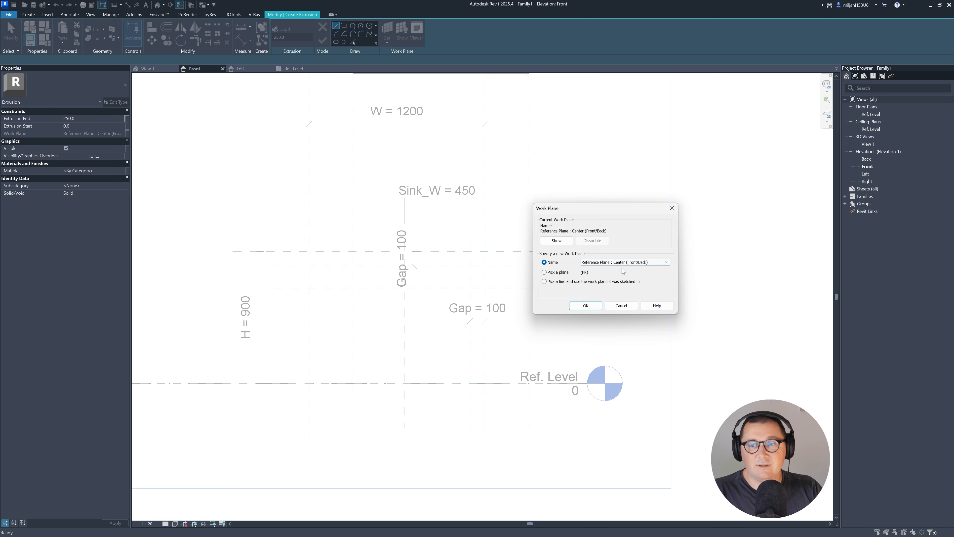
click(630, 264)
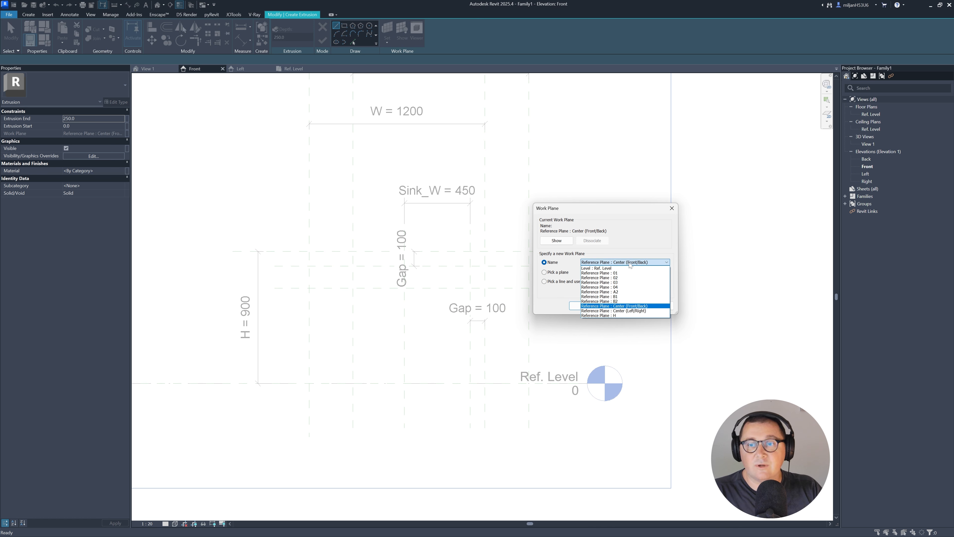
click(630, 263)
click(623, 307)
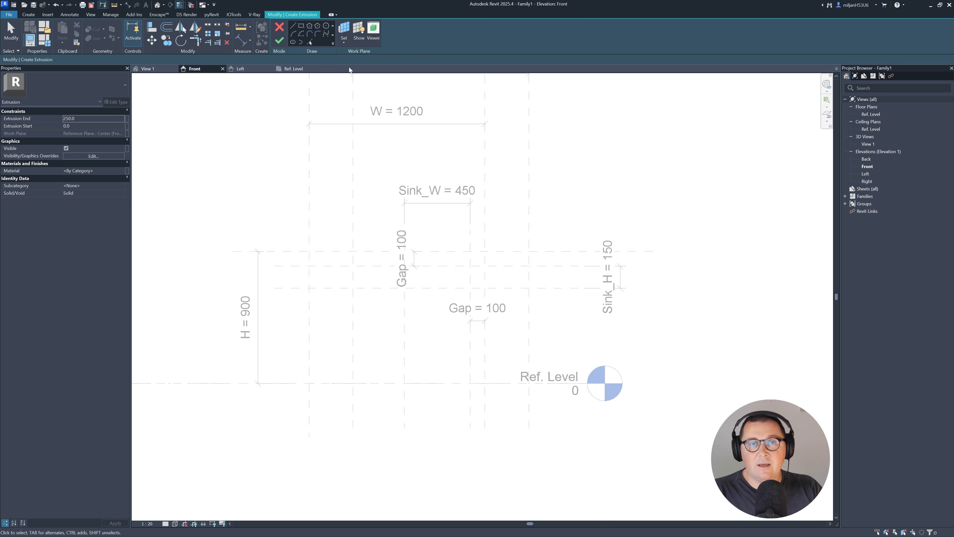
Create extrusion sketch lines from the two W reference planes, the H plane and Ref. Level, locking them in place.
click(309, 42)
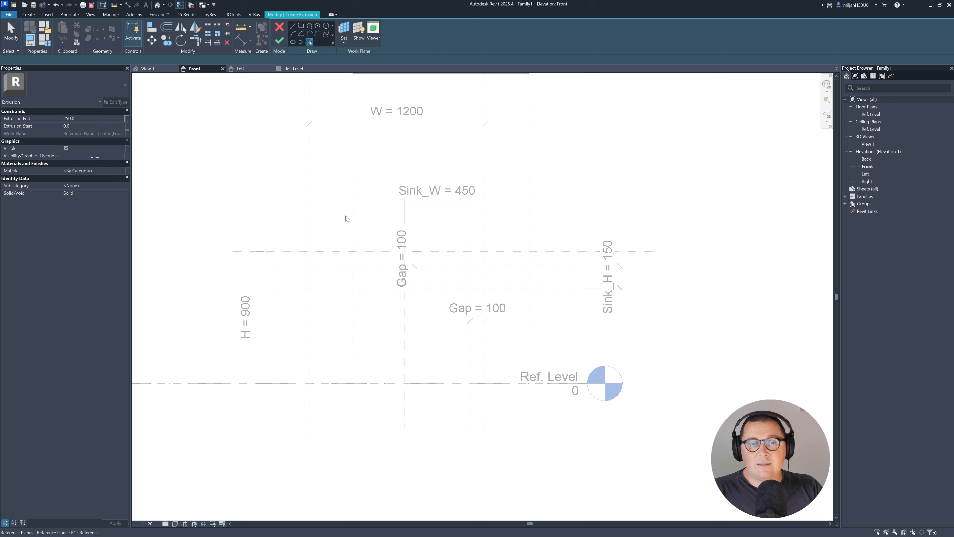
click(310, 232)
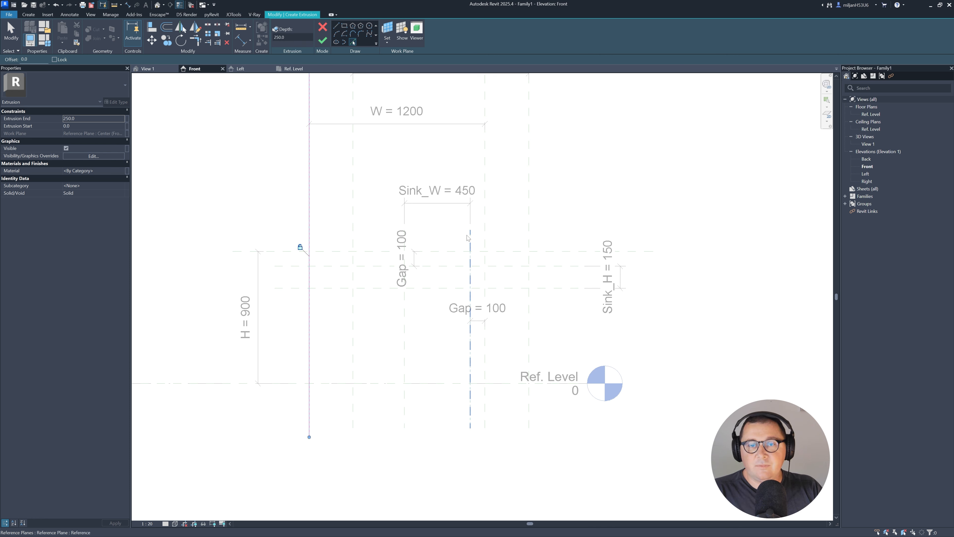
click(476, 246)
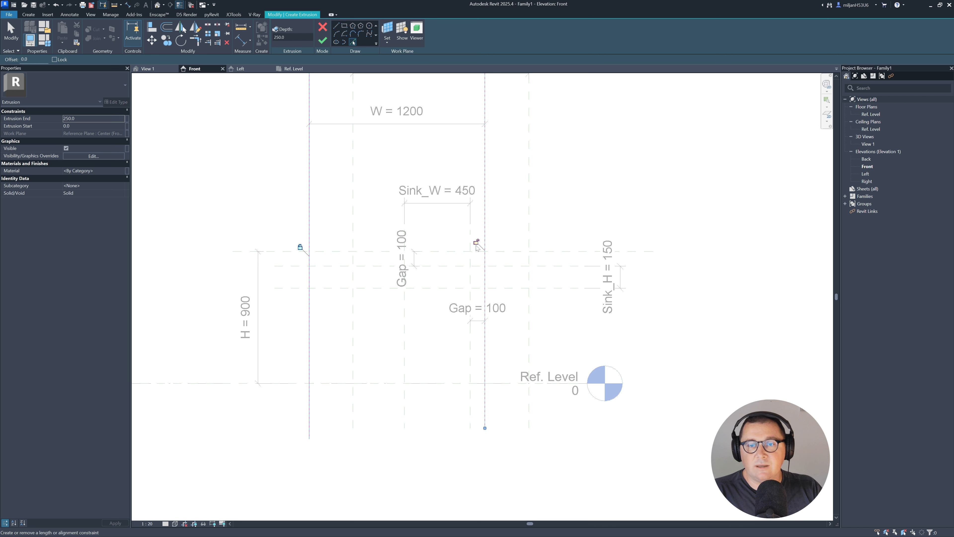
click(436, 251)
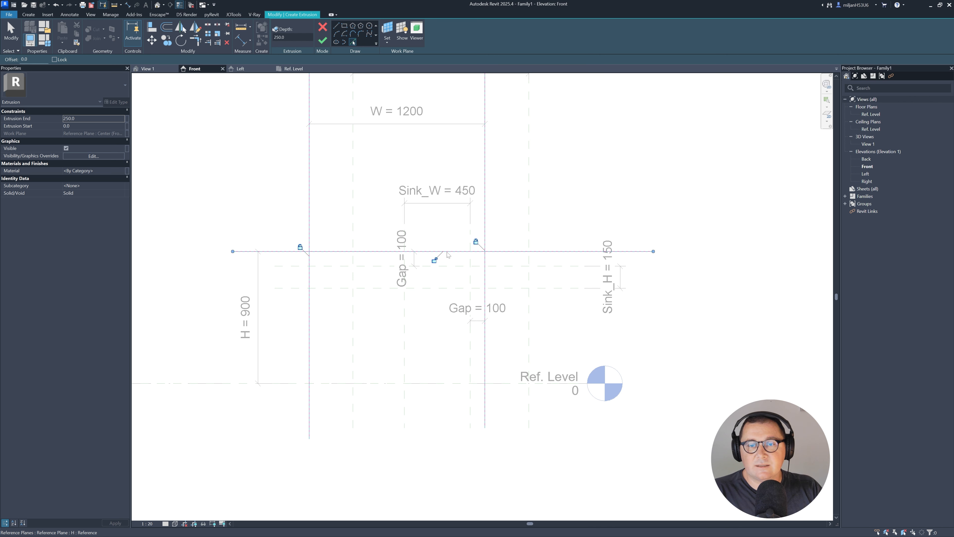
click(436, 387)
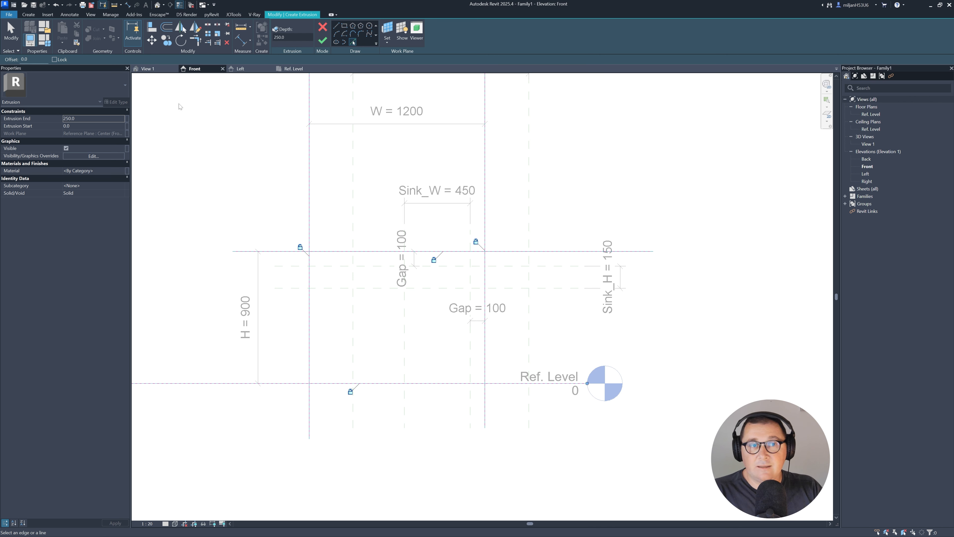
Trim the four extrusion sketch lines to corners so they form a closed rectangle within W and H.
key(t)
key(r)
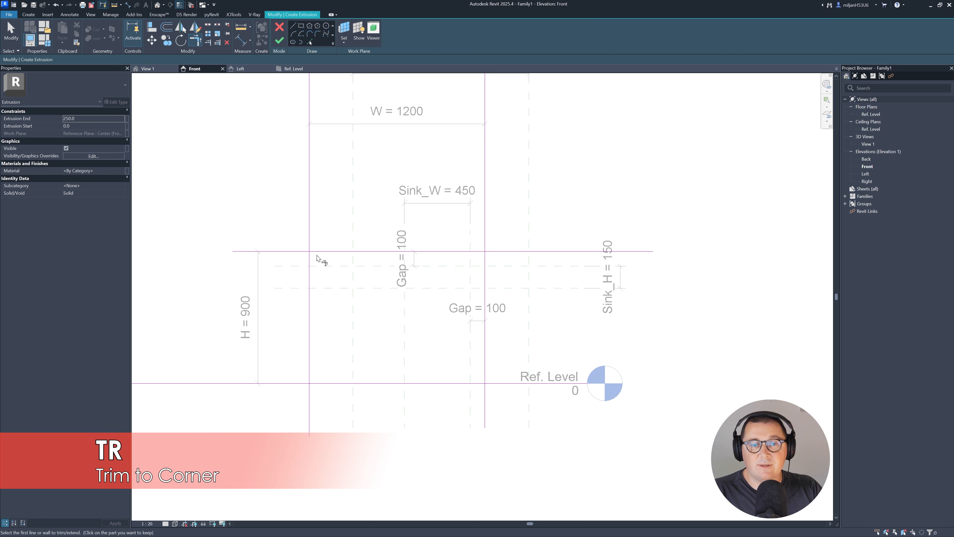
click(322, 251)
click(310, 268)
click(310, 357)
click(333, 384)
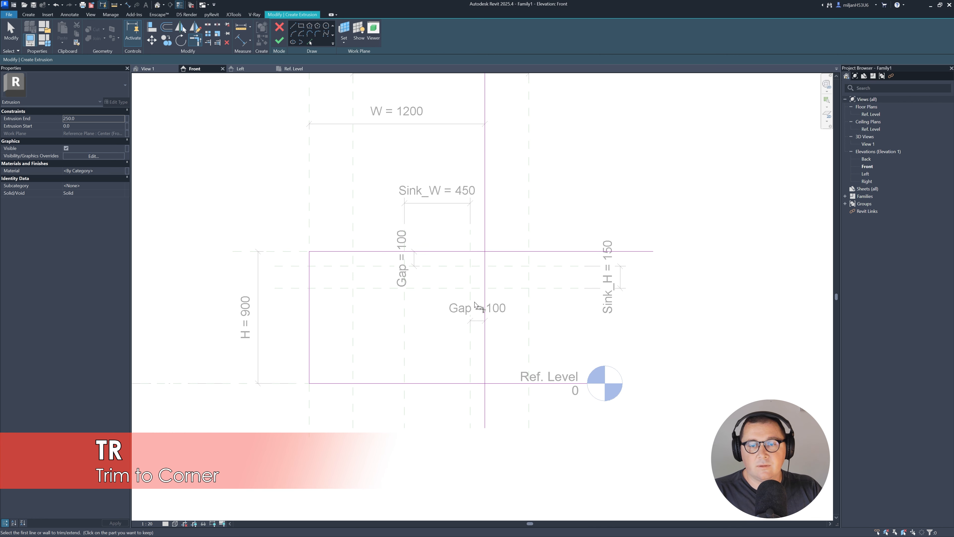
click(474, 252)
click(485, 264)
click(483, 300)
click(473, 386)
Finish the extrusion and, in the Ref. Level floor plan, stretch its front face back to reference plane 01.
click(285, 69)
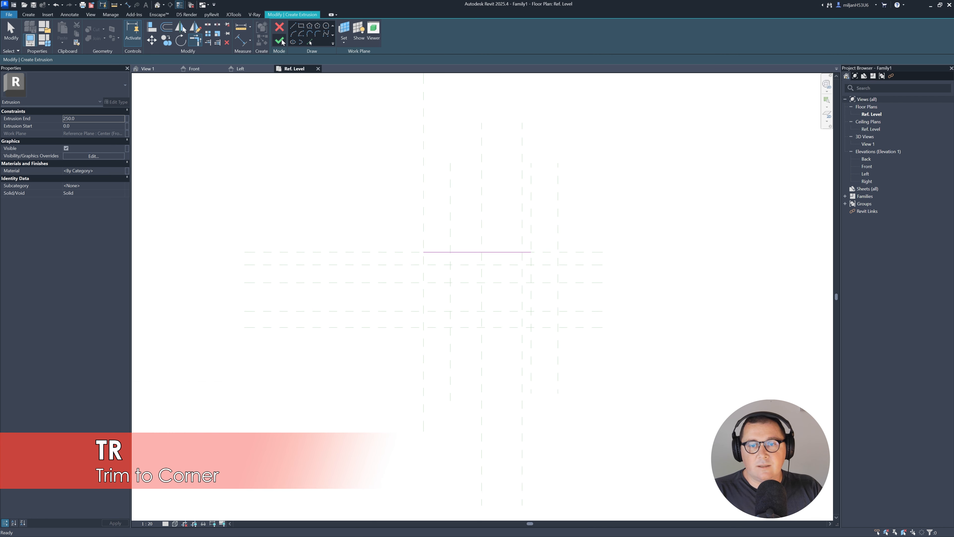
click(279, 40)
scroll(545, 213, up, 2)
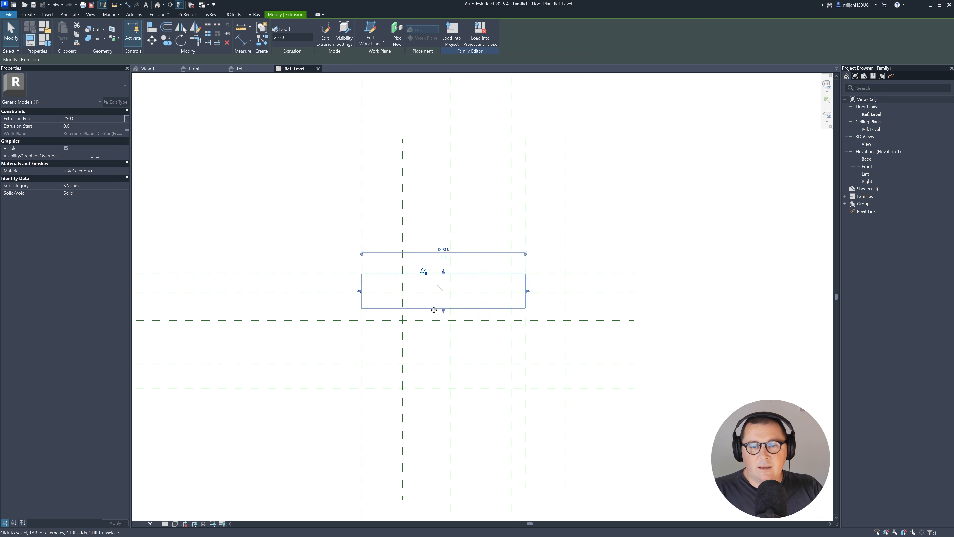
drag(435, 311, 432, 297)
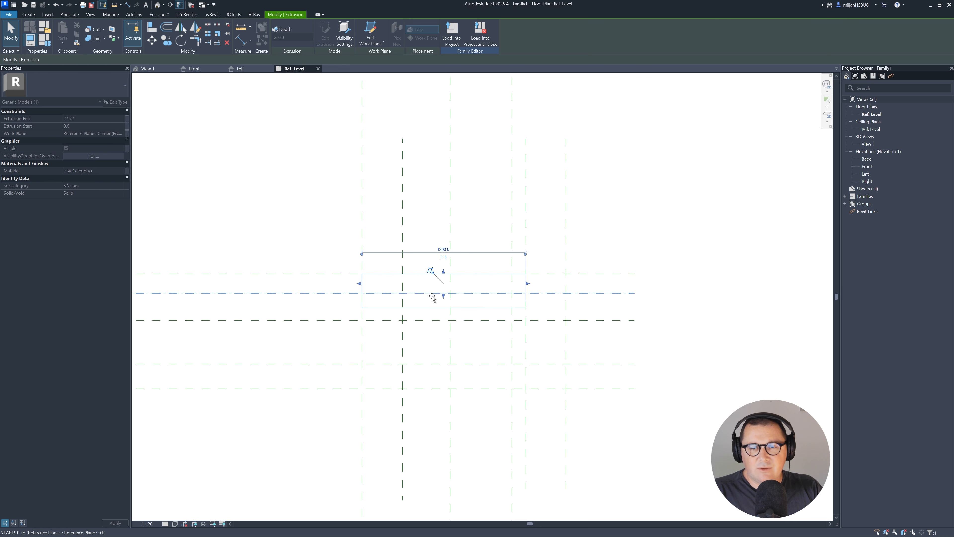
click(298, 217)
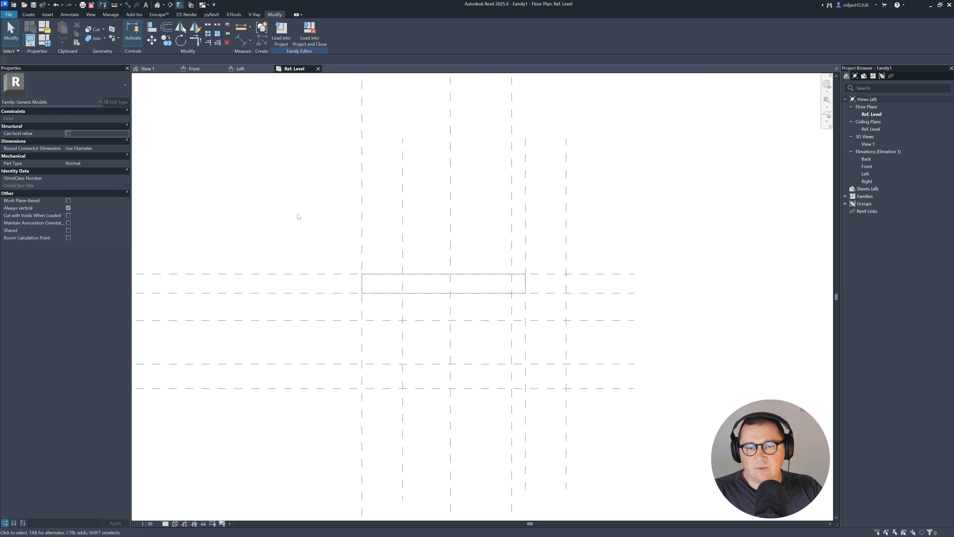
Check the name of the reference plane at the extrusion's front face, and return to the Front elevation.
scroll(327, 218, down, 2)
click(300, 274)
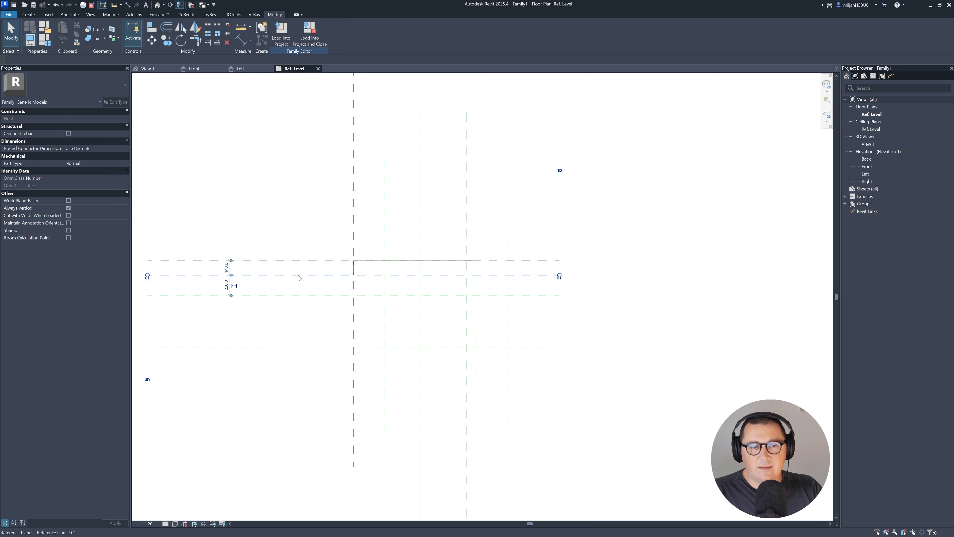
middle_drag(211, 297, 273, 287)
scroll(215, 275, up, 2)
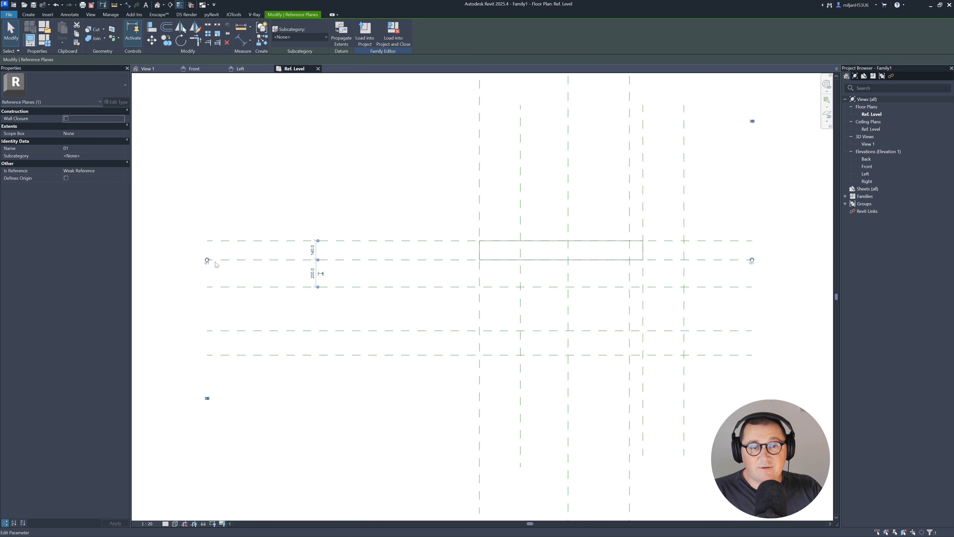
click(195, 69)
key(Escape)
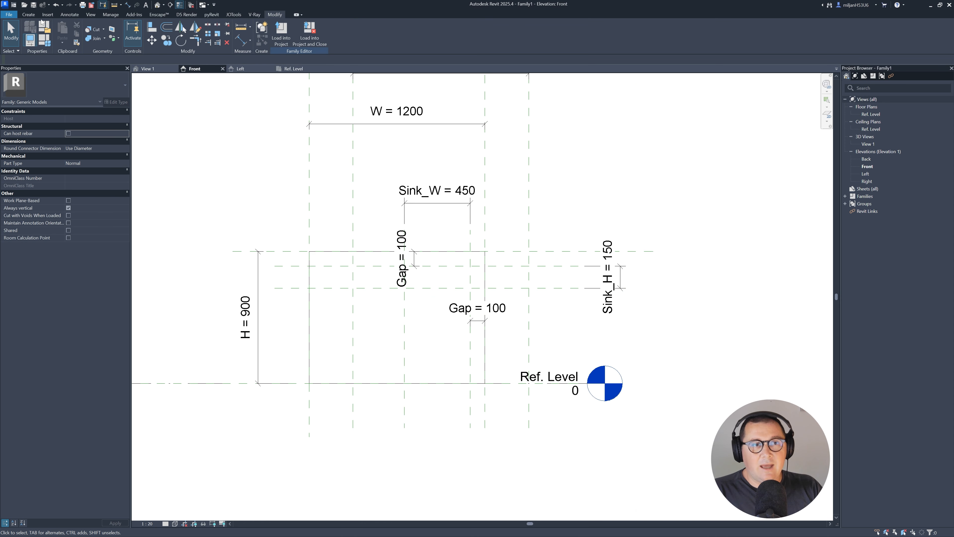
Switch to the 01.jpg photo and examine the taper from back panel to basin, marking it on a temporary screen capture.
click(30, 16)
key(alt+Tab)
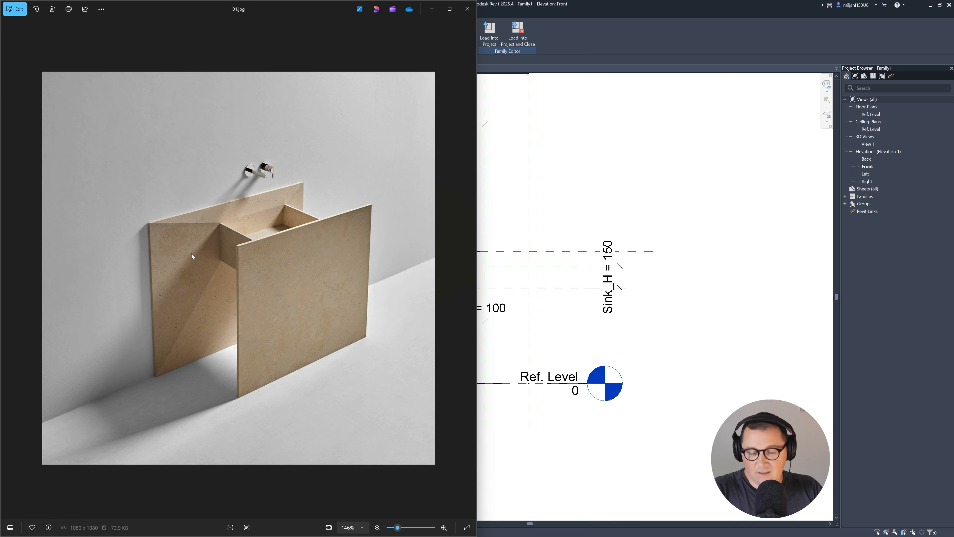
key(super+shift+s)
mouse_move(88, 105)
mouse_down()
mouse_move(346, 393)
mouse_move(430, 462)
mouse_up()
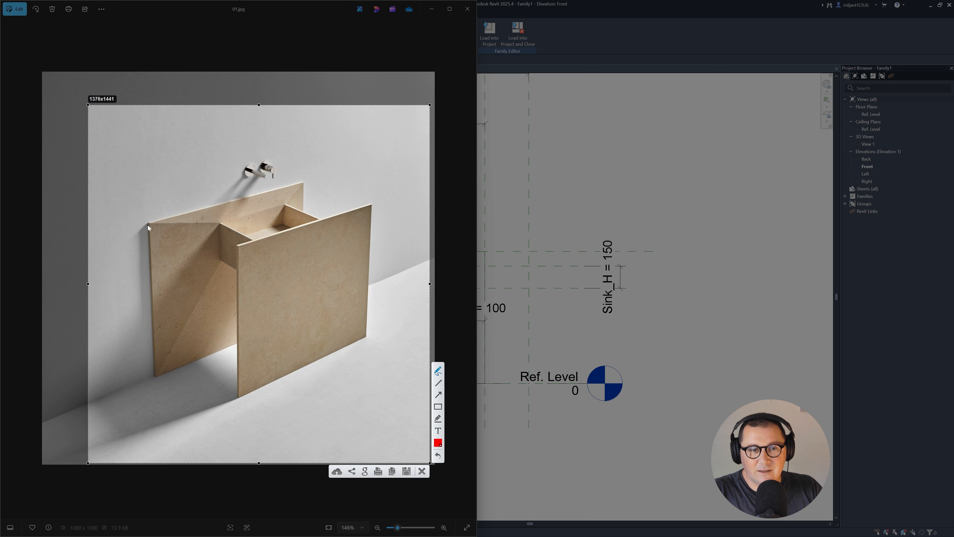
mouse_move(148, 225)
mouse_down()
mouse_move(151, 260)
mouse_move(168, 215)
mouse_move(220, 266)
mouse_up()
drag(220, 226, 239, 217)
mouse_move(179, 238)
mouse_down()
mouse_move(204, 239)
mouse_move(199, 251)
mouse_up()
click(423, 471)
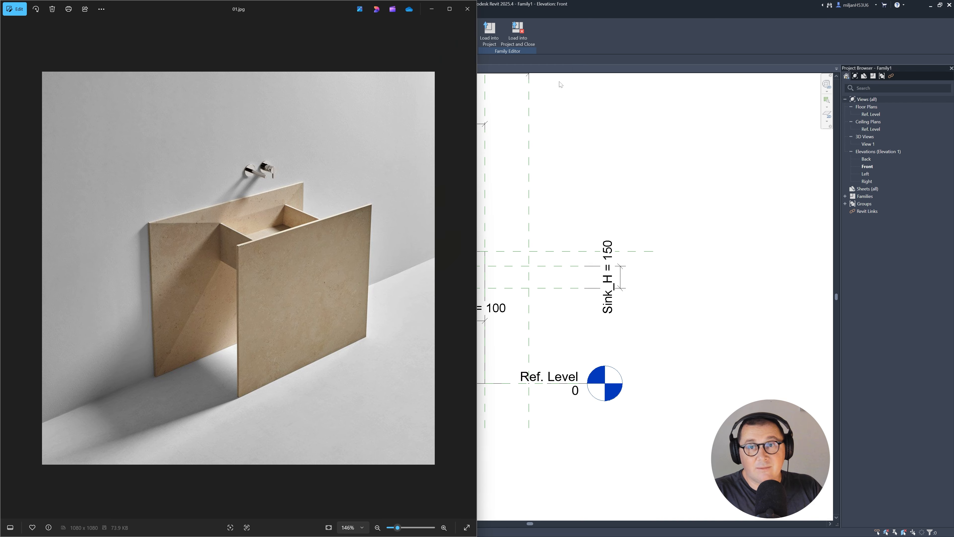
Switch back to Revit and start a blend, picking base boundary lines from the two W planes, the H plane and Ref. Level.
click(573, 41)
click(81, 34)
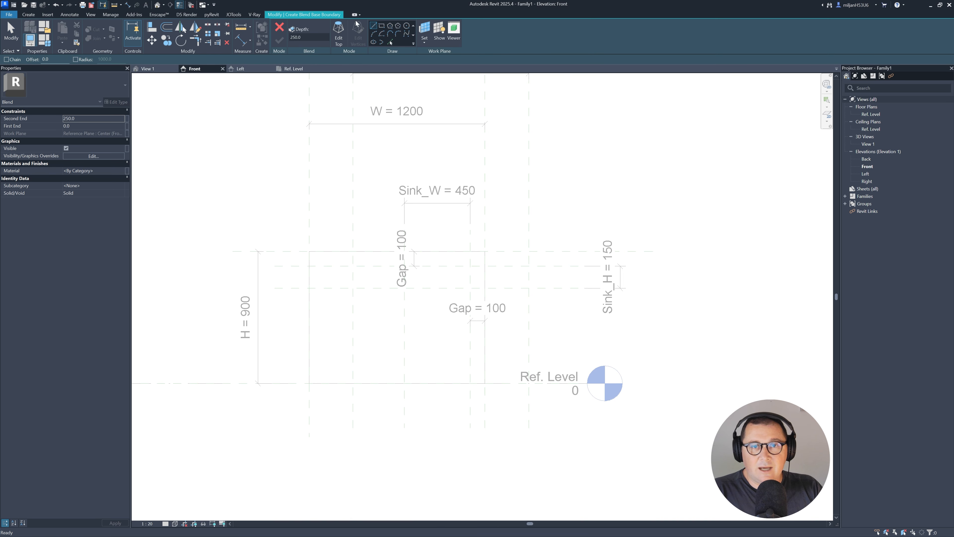
click(390, 42)
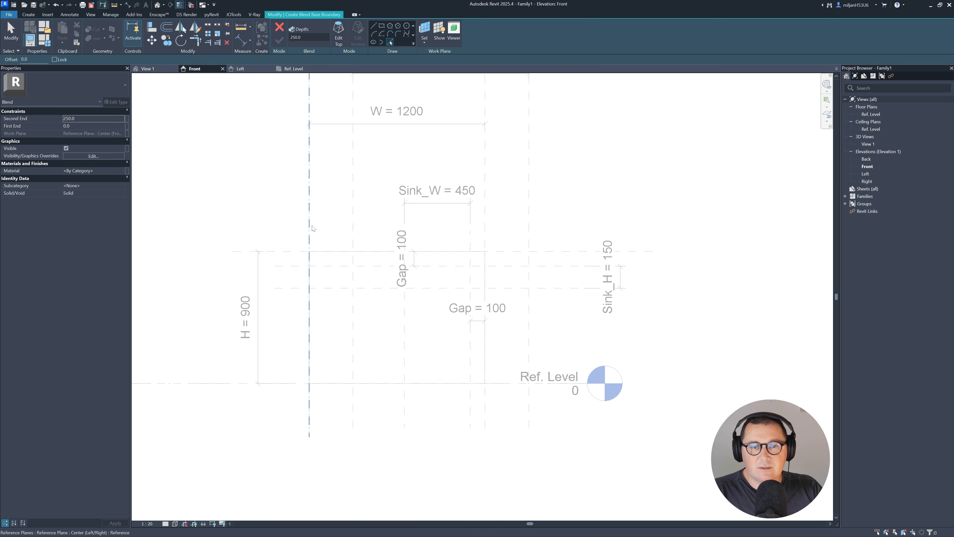
click(300, 251)
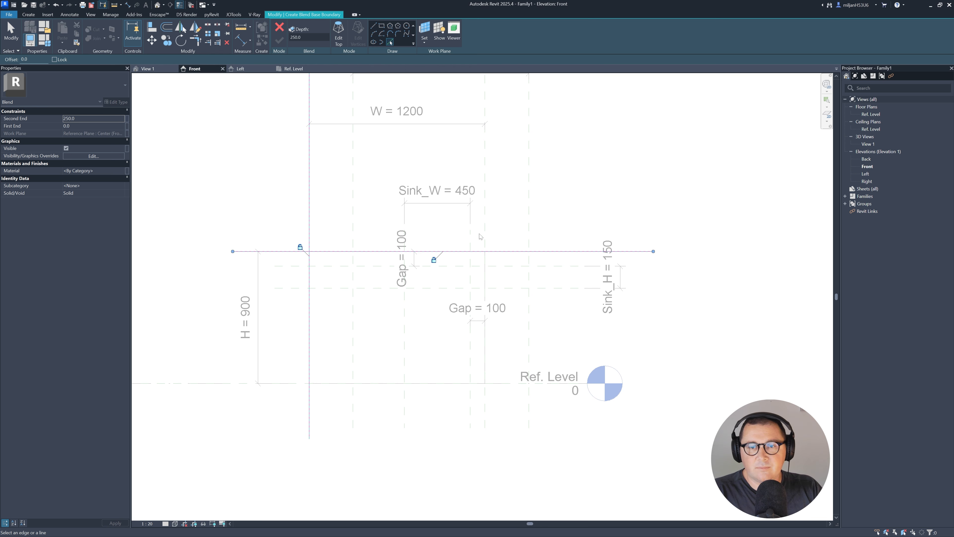
click(485, 259)
click(350, 388)
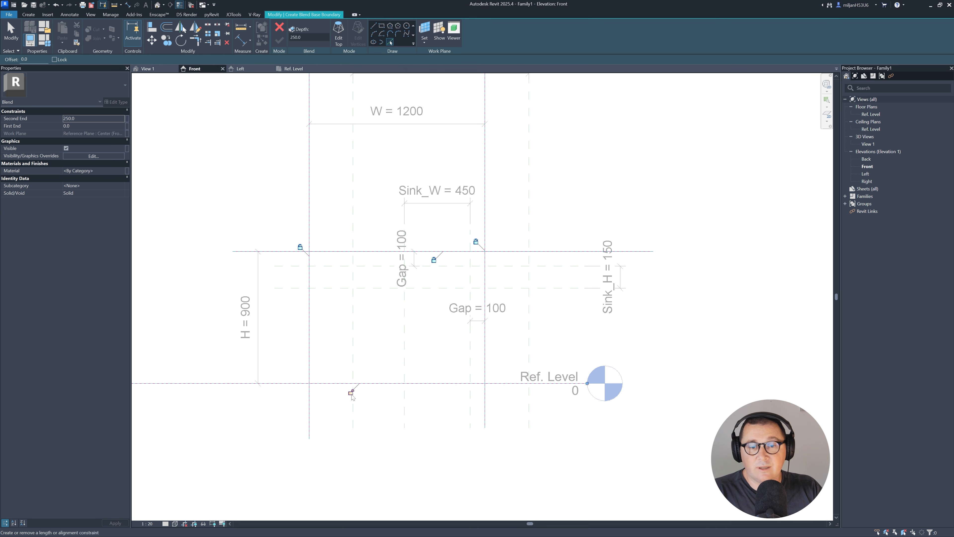
Trim the blend's base boundary lines to corners so they form a closed rectangle matching the back panel.
key(t)
key(r)
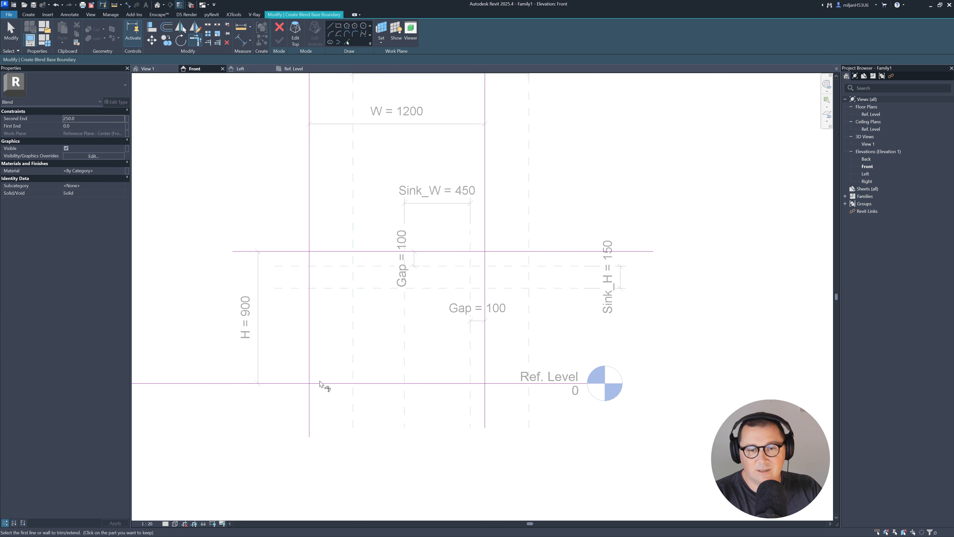
click(328, 385)
click(331, 251)
click(464, 251)
click(485, 274)
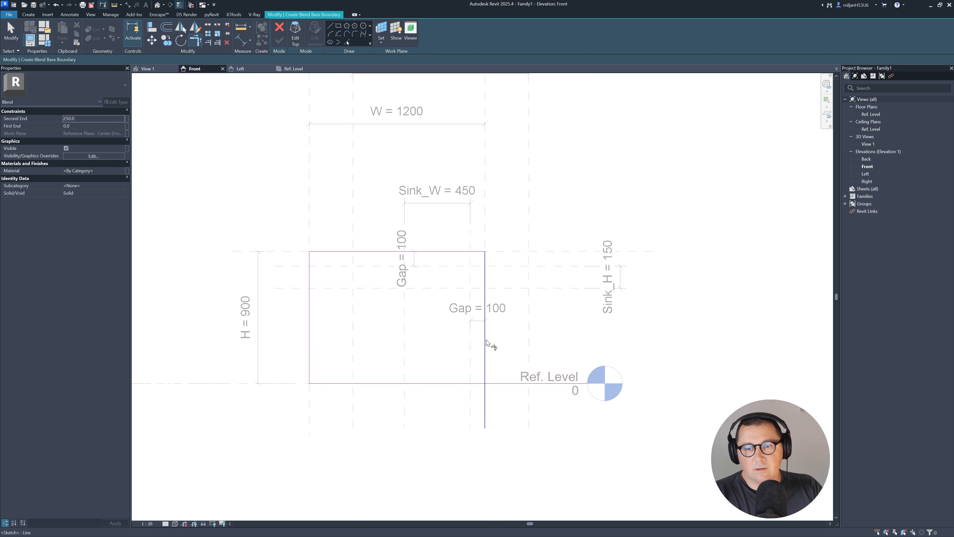
click(476, 383)
click(484, 369)
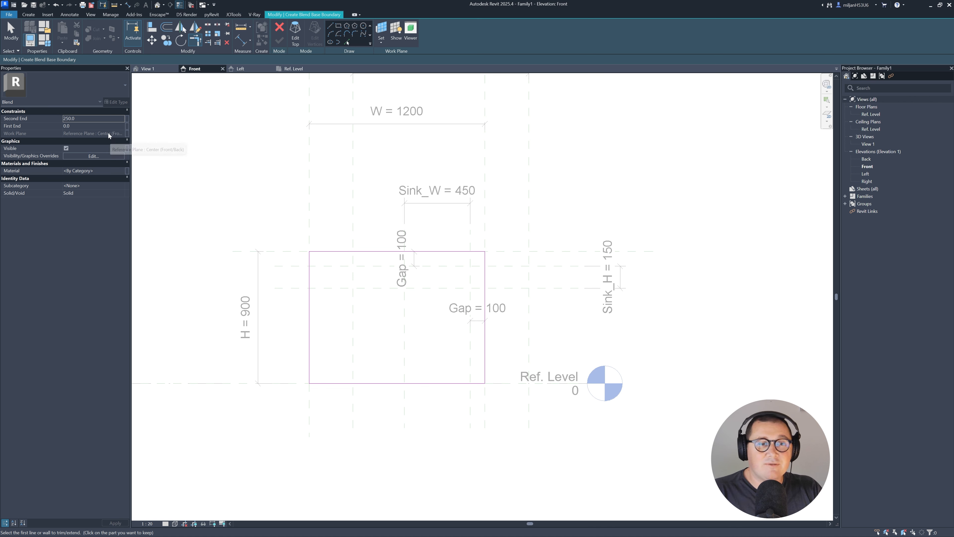
Set the work plane for the blend's base boundary to Reference Plane : 01.
click(378, 45)
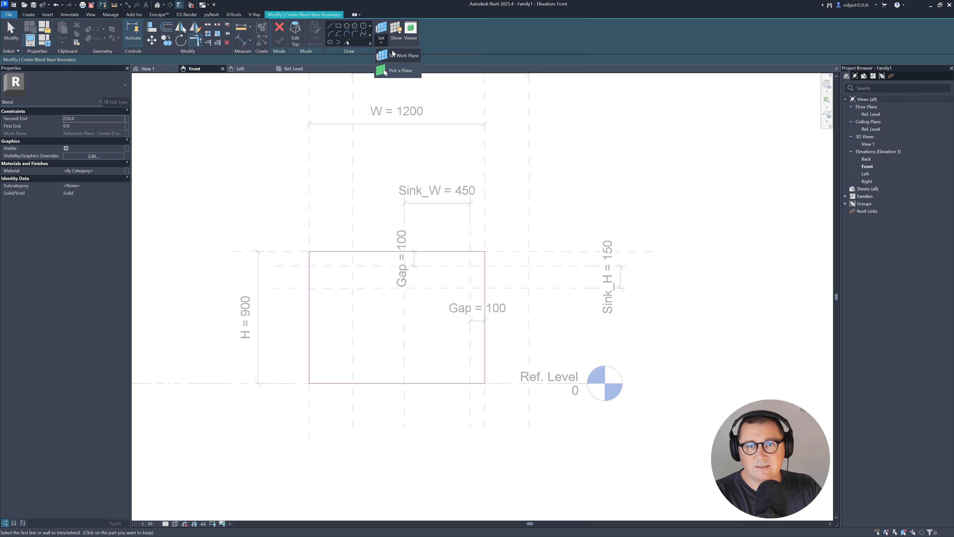
click(393, 52)
click(616, 262)
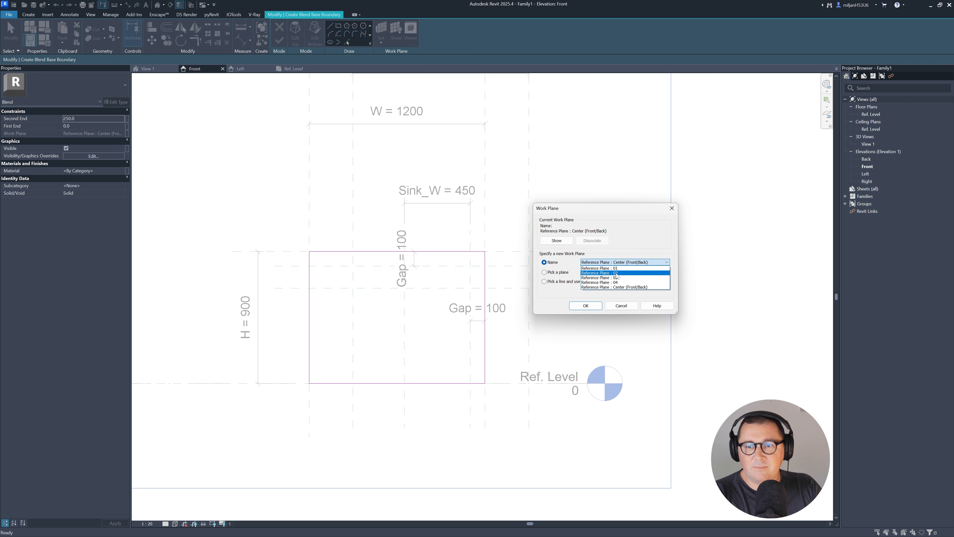
click(609, 268)
click(586, 305)
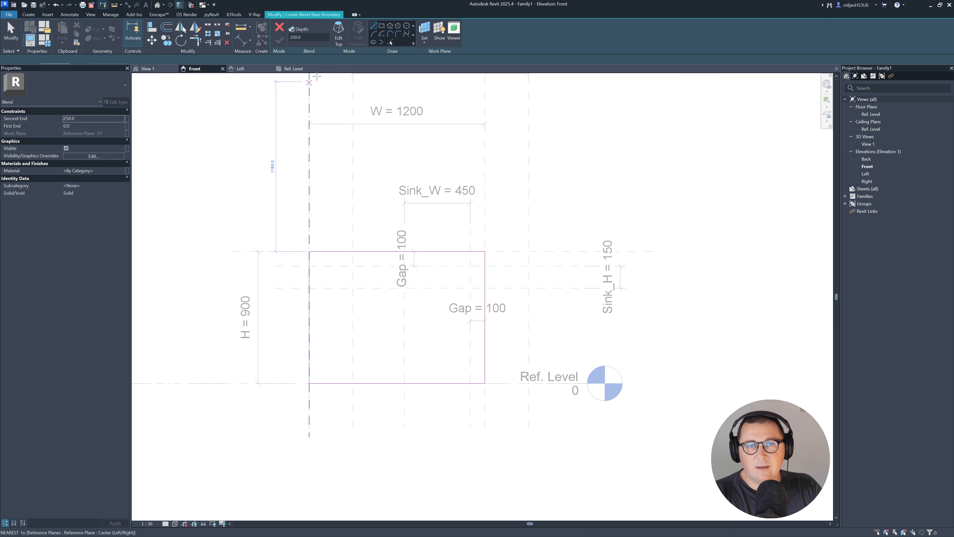
Begin editing the blend's top boundary and set its work plane to Reference Plane : 02.
click(338, 37)
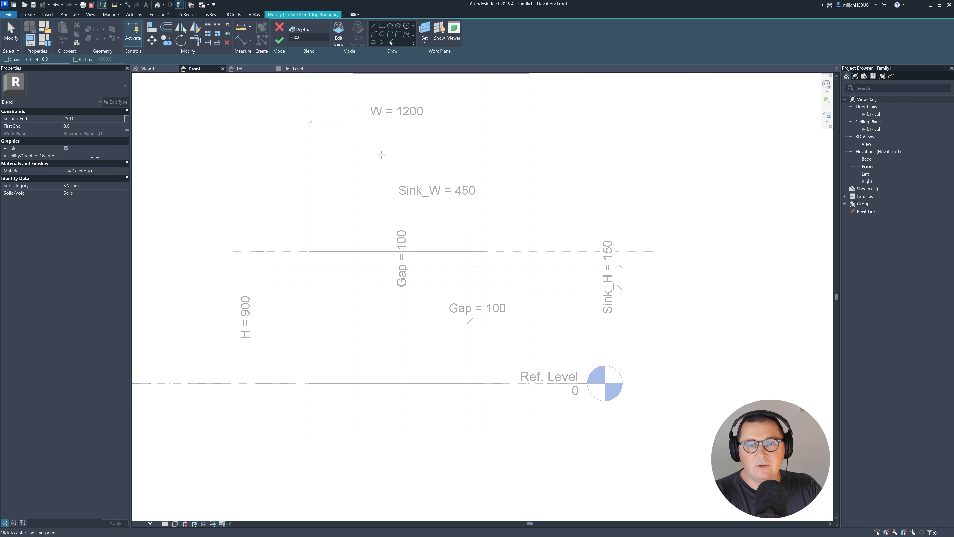
click(438, 59)
click(616, 262)
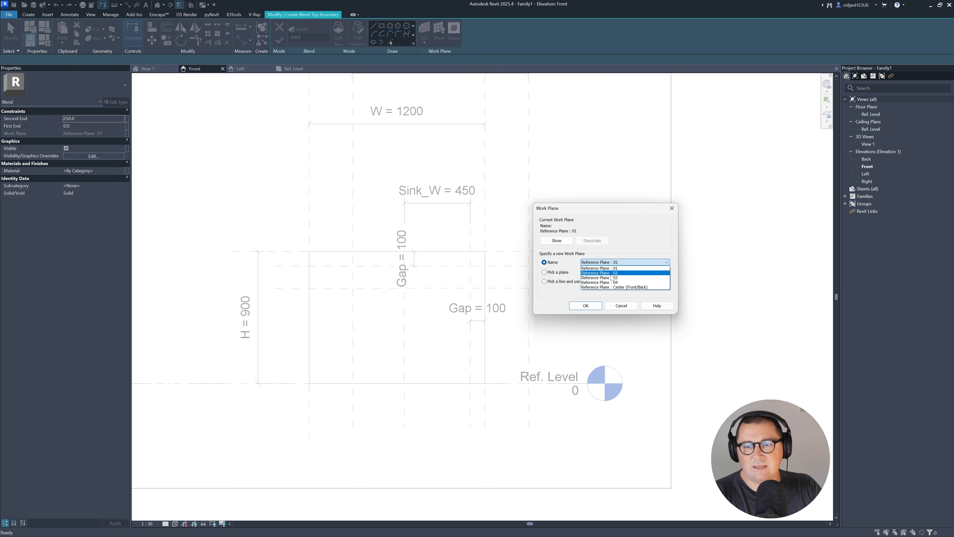
click(611, 277)
click(585, 306)
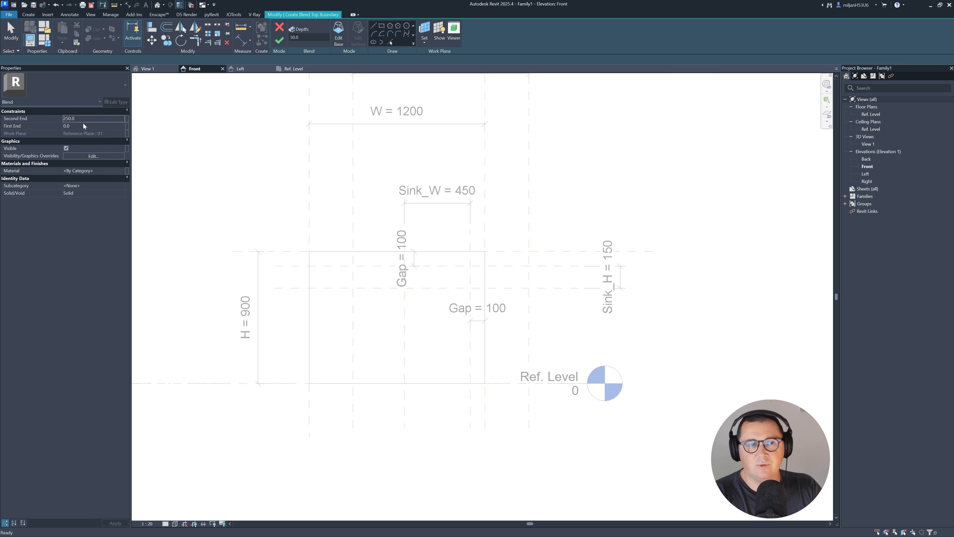
Set the Second End of the blend to 100.
click(87, 119)
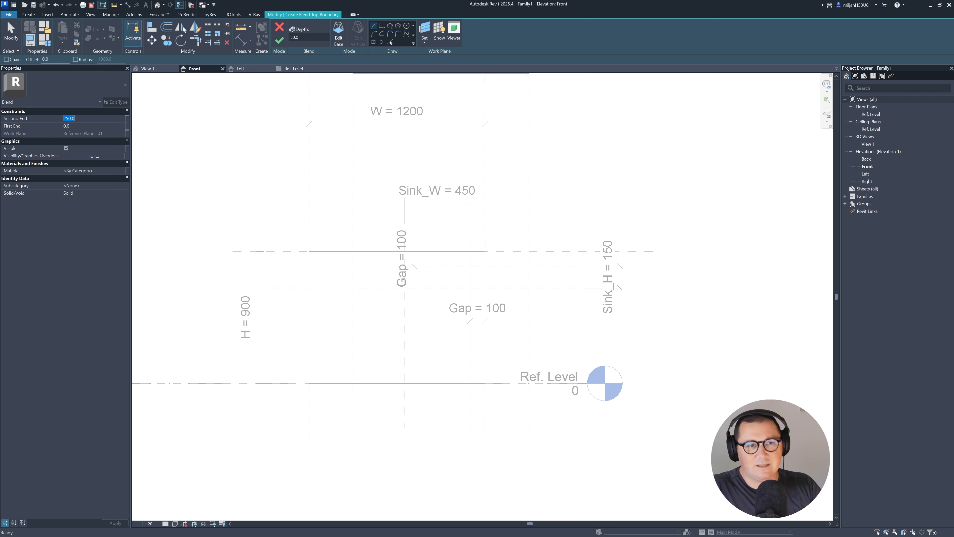
text(0)
key(Return)
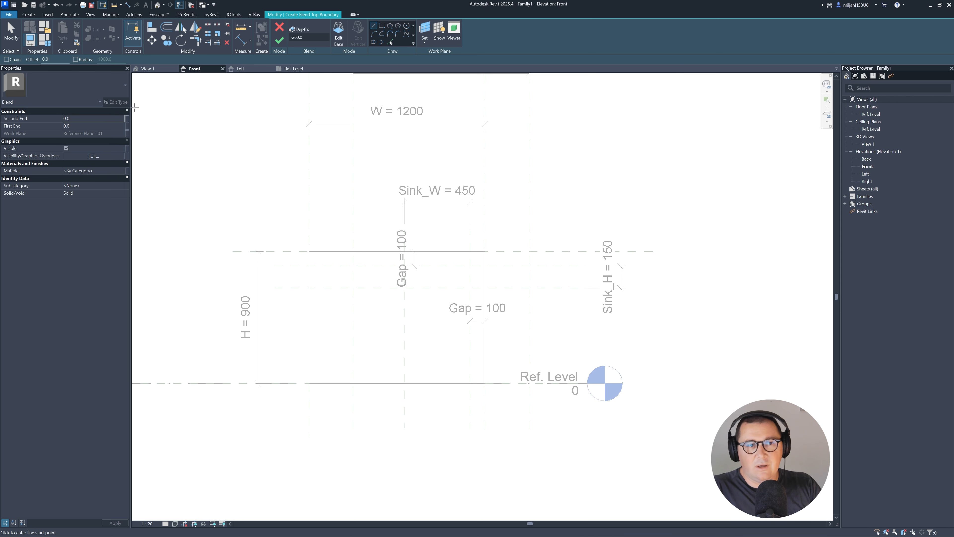
click(87, 119)
text(100)
key(Return)
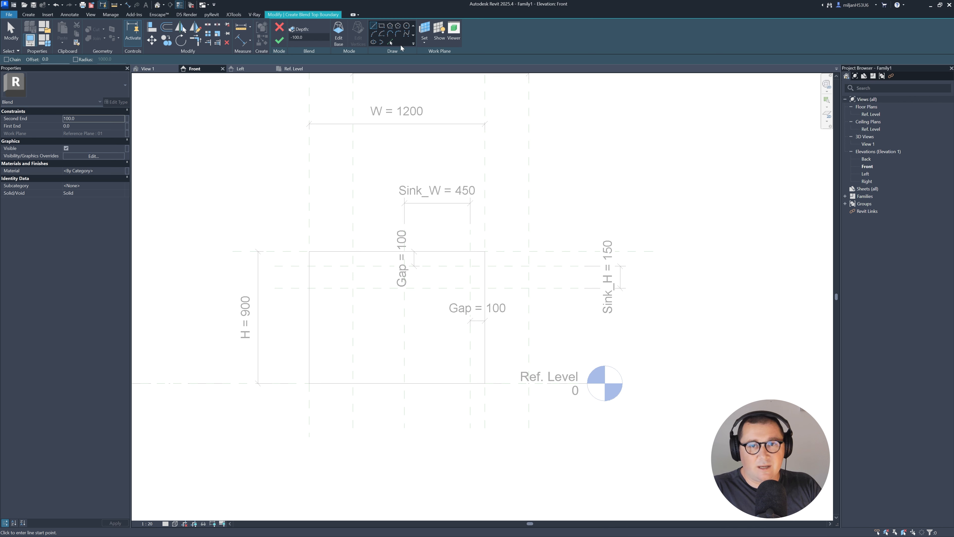
Pick the blend's top boundary lines from the two Sink_W planes and the two Sink_H planes.
click(390, 42)
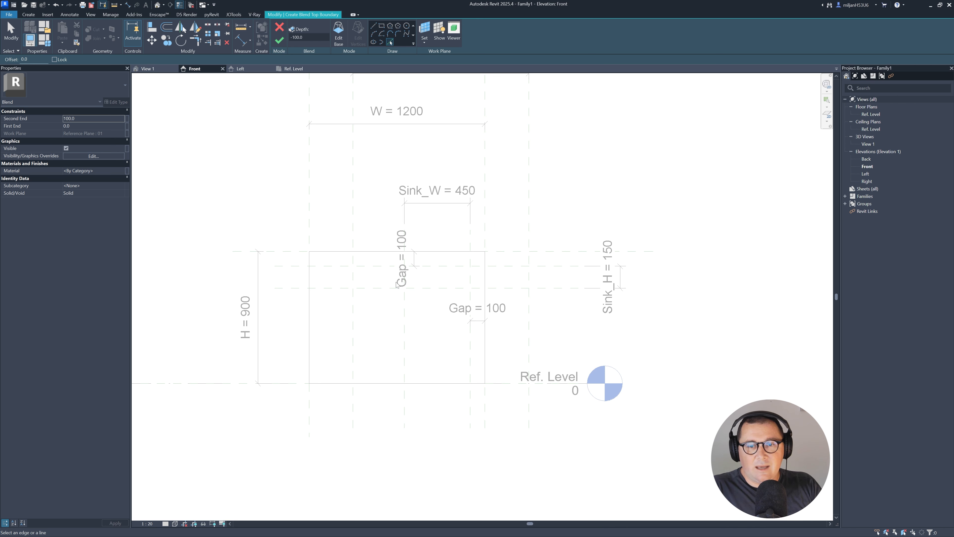
click(405, 319)
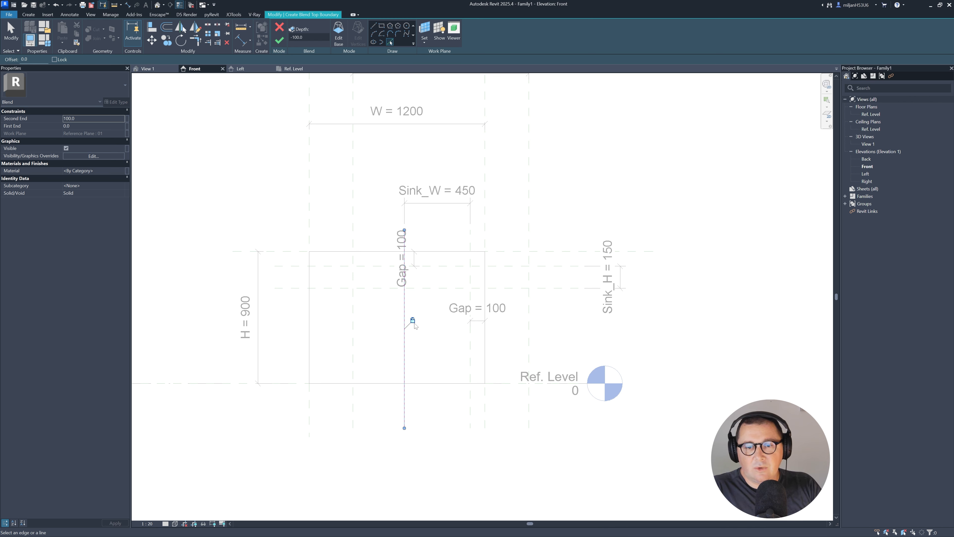
click(428, 290)
click(420, 266)
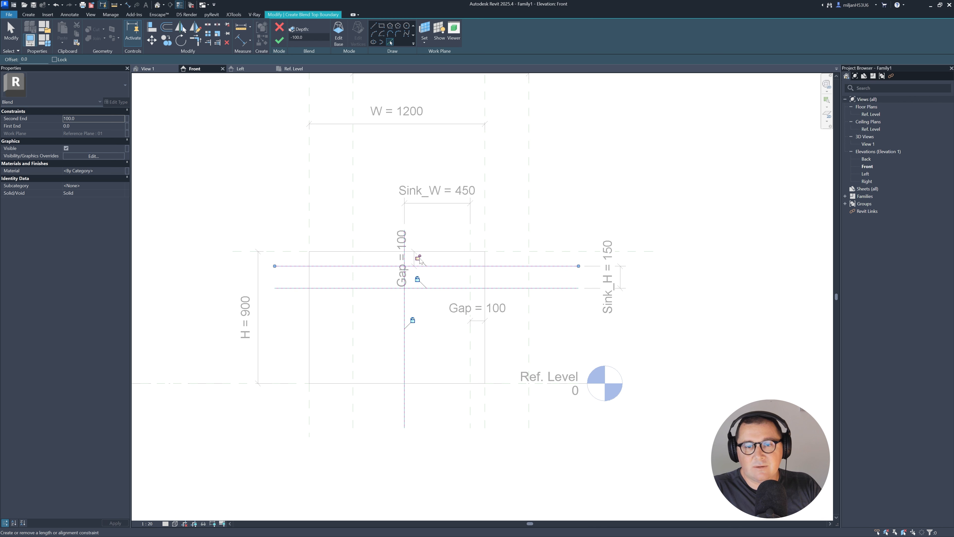
click(471, 312)
scroll(443, 307, up, 2)
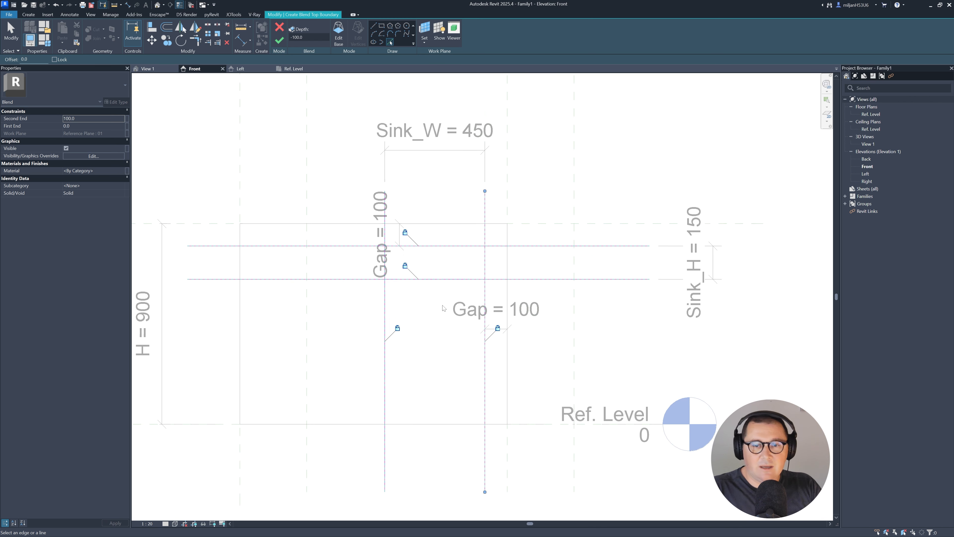
middle_drag(432, 310, 305, 355)
Trim the top boundary lines to corners so they form a closed sink rectangle, and finish the blend.
key(t)
key(r)
click(265, 324)
click(259, 309)
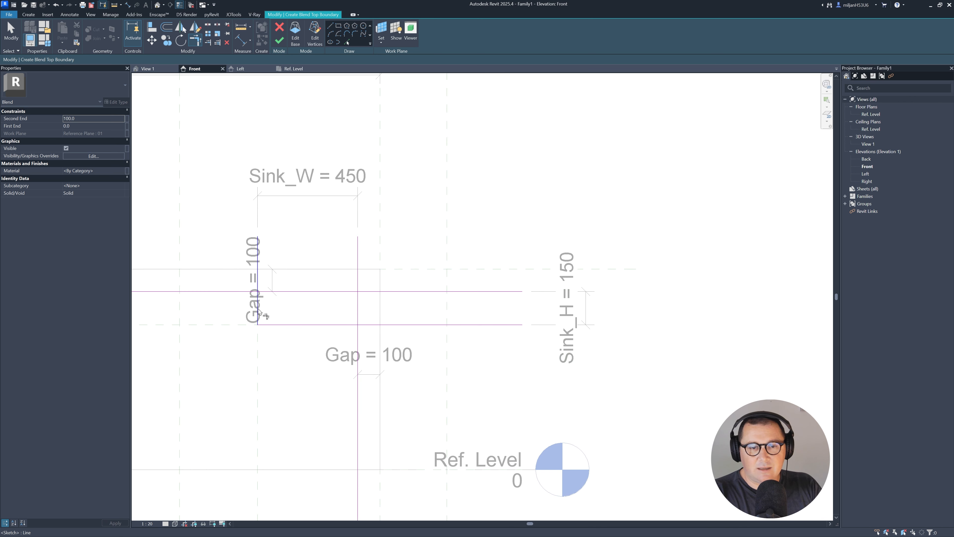
click(259, 309)
click(269, 292)
click(271, 292)
click(358, 307)
click(357, 309)
click(350, 324)
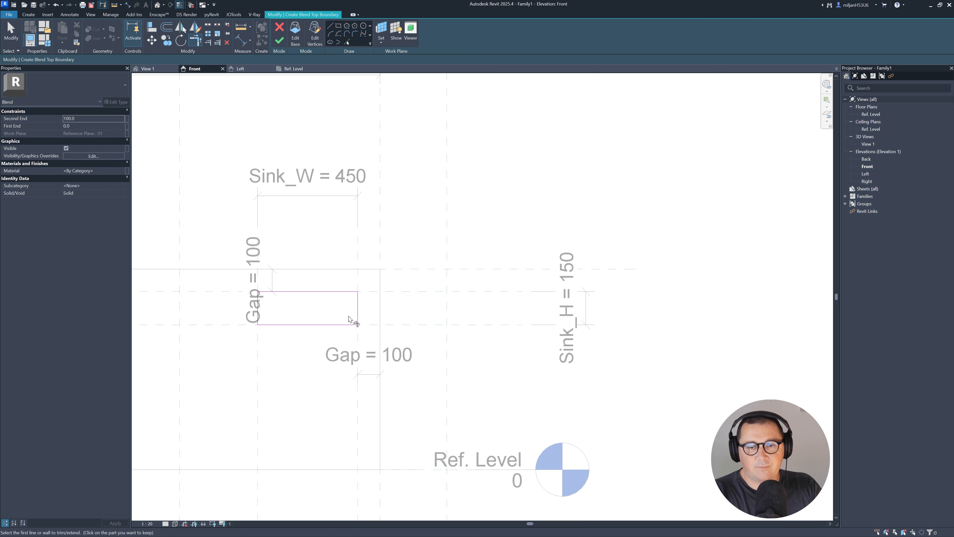
scroll(360, 334, down, 3)
scroll(380, 357, up, 3)
click(279, 40)
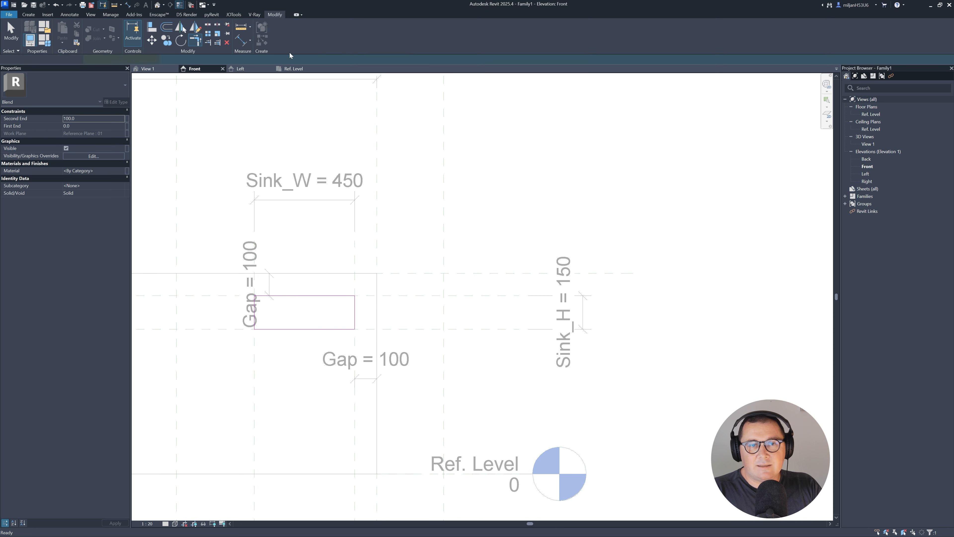
Inspect the finished blend from several angles in the 3D view.
click(147, 69)
scroll(341, 280, down, 3)
click(405, 380)
middle_click(404, 380)
middle_click(404, 379)
mouse_move(475, 263)
shift+middle_down()
mouse_move(481, 341)
mouse_move(237, 106)
shift+middle_up()
In the Ref. Level plan, stretch the blend's front face to Reference Plane : 02.
click(293, 68)
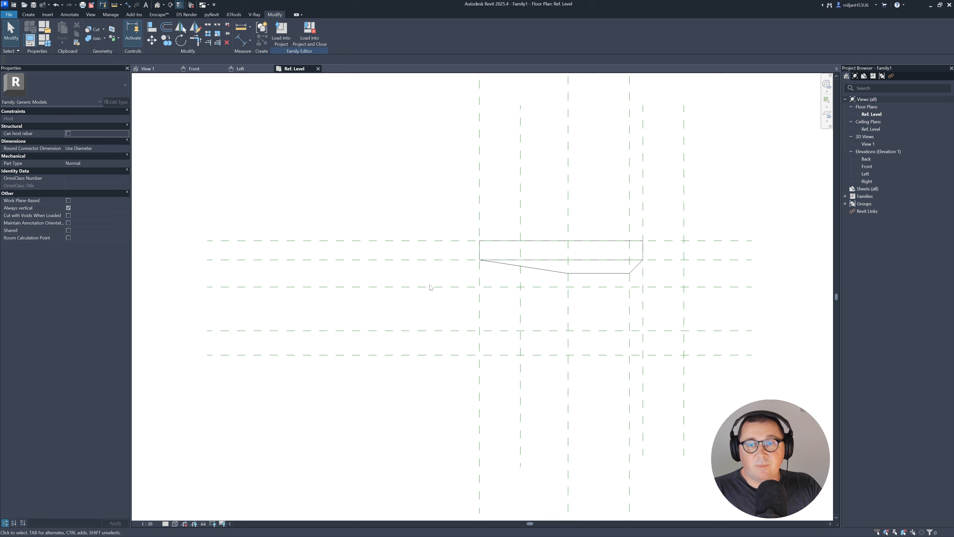
click(598, 274)
middle_drag(592, 301, 506, 278)
scroll(518, 289, up, 2)
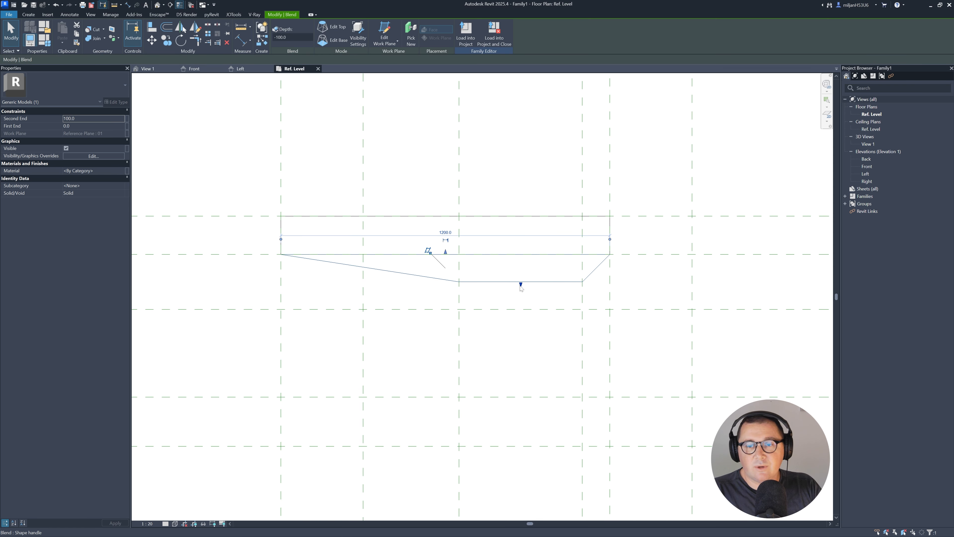
drag(521, 286, 520, 309)
click(472, 319)
key(Escape)
Move Reference Planes 01 and 02 closer to the back plane, leaving them about 50 mm apart.
scroll(401, 309, down, 3)
drag(401, 282, 401, 269)
drag(402, 310, 401, 276)
key(Escape)
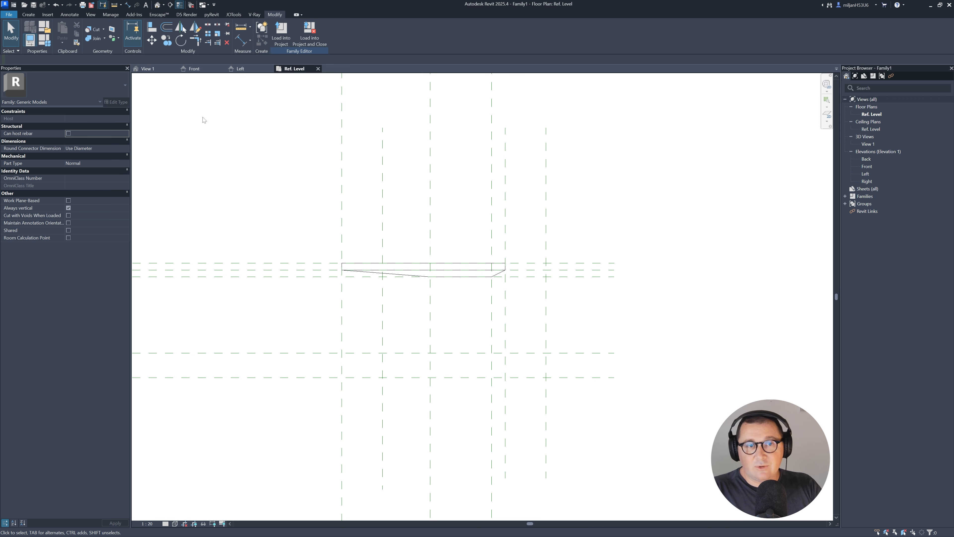
Switch to the reference photo to examine the sink basin, and return to the Front elevation in Revit.
key(alt+Tab)
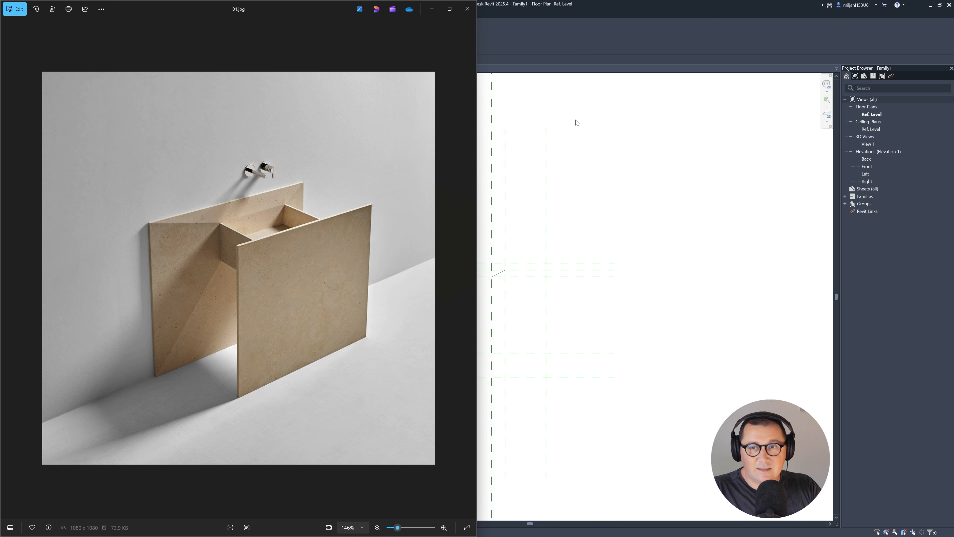
key(alt+Tab)
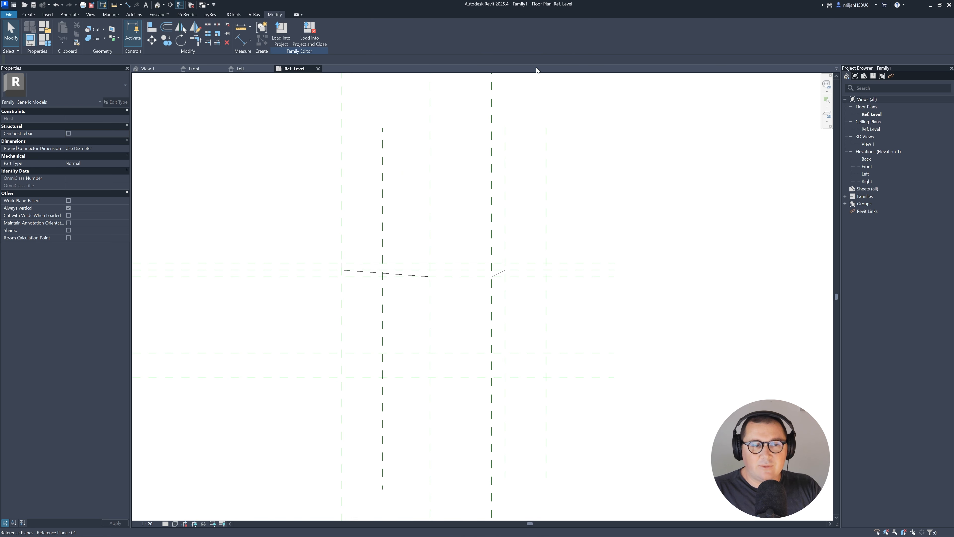
click(196, 68)
scroll(342, 301, up, 5)
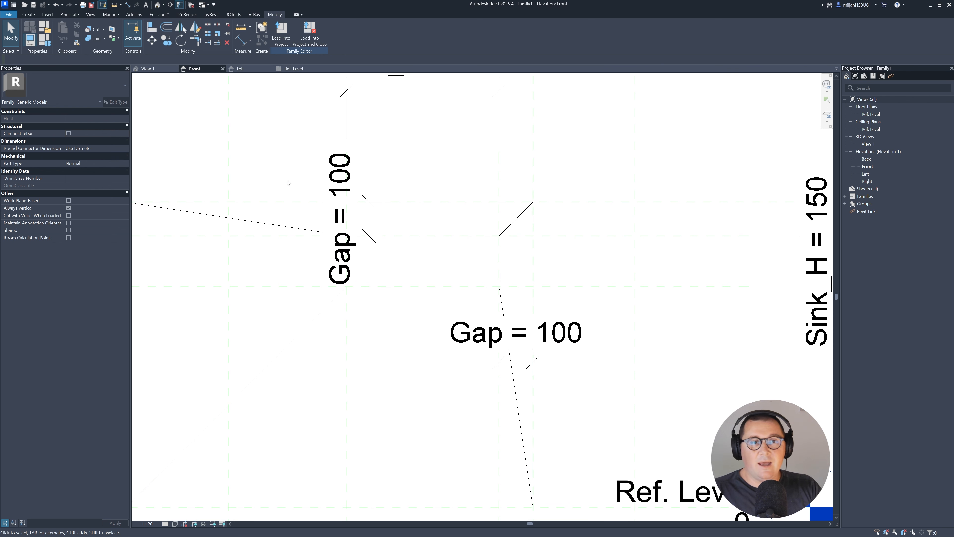
click(31, 17)
click(63, 30)
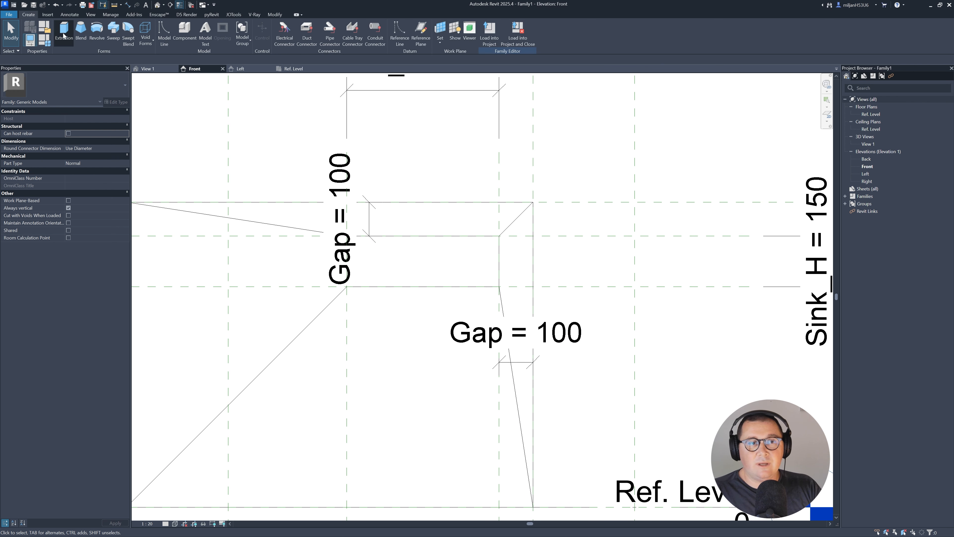
click(353, 42)
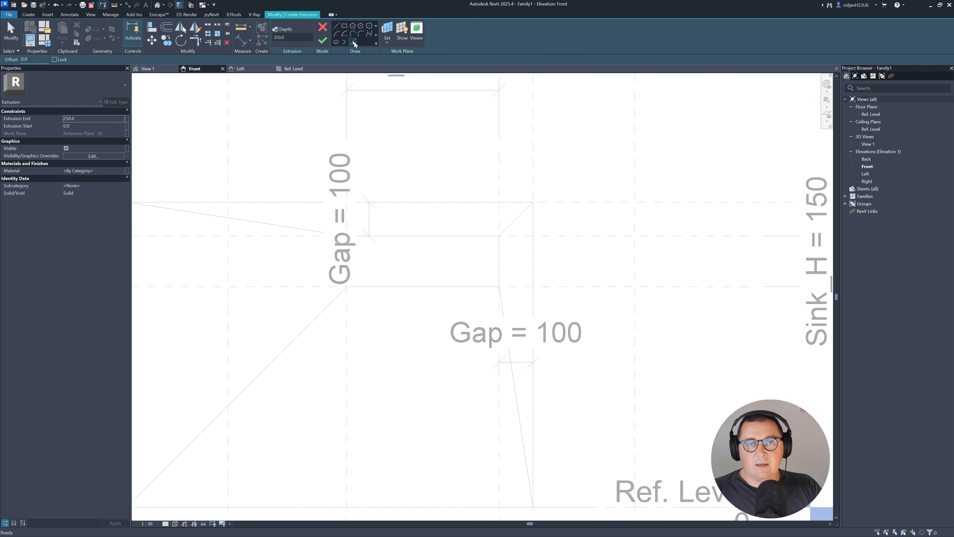
click(389, 35)
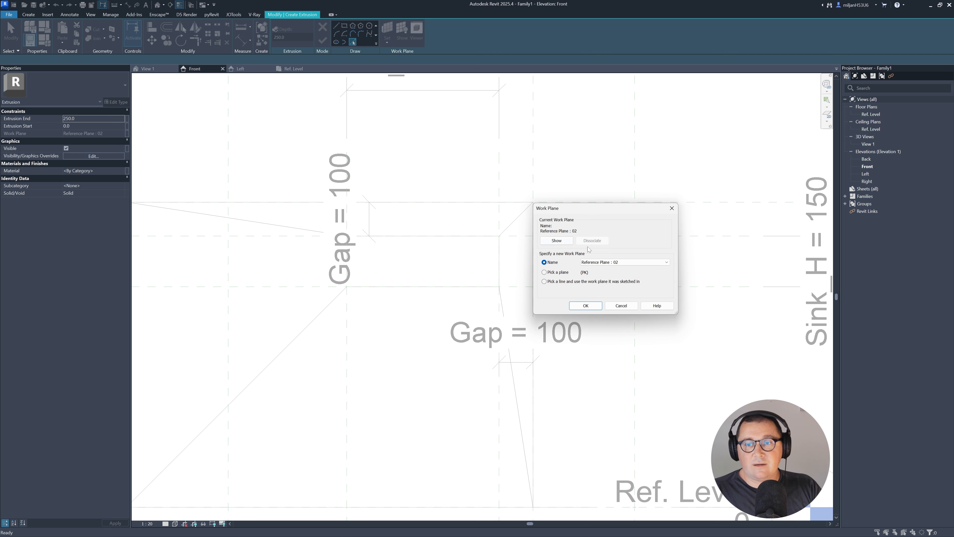
click(624, 262)
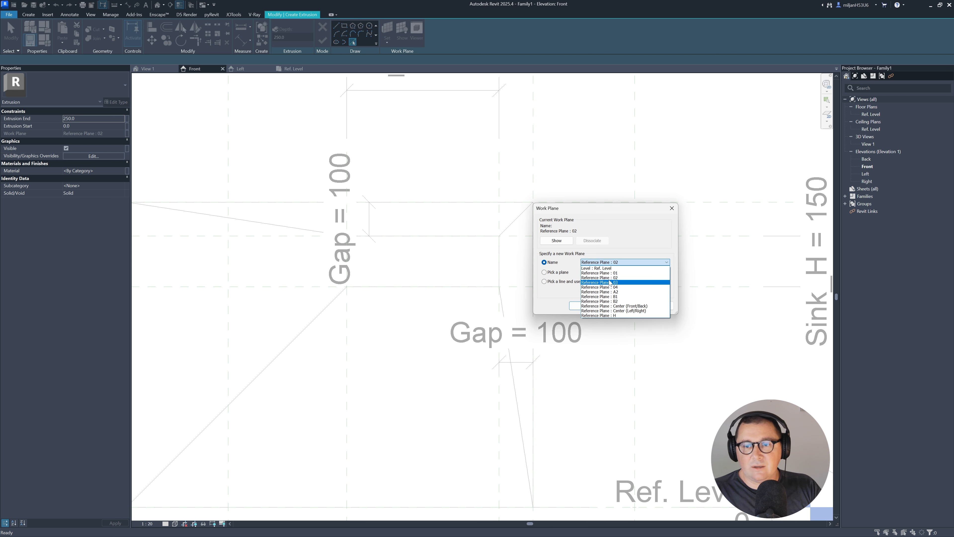
click(609, 282)
click(586, 306)
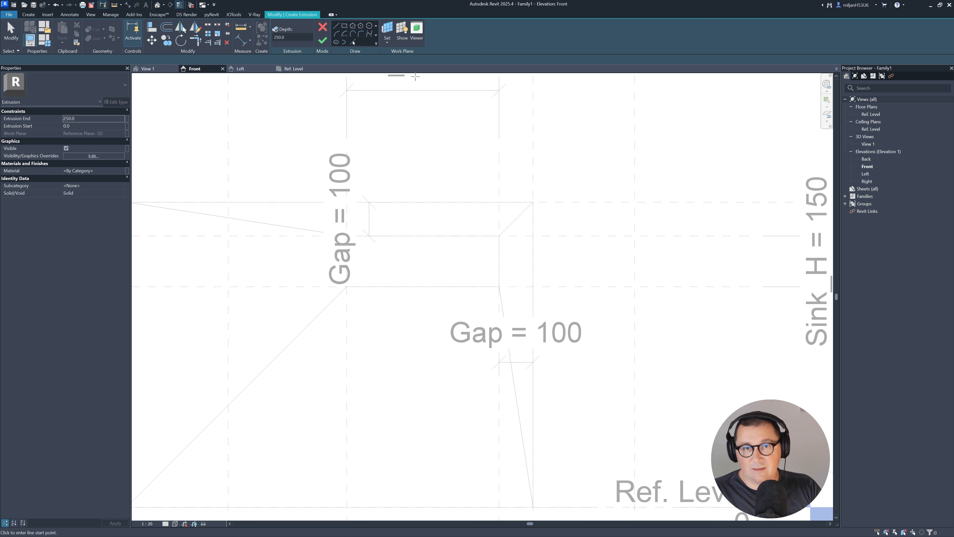
click(324, 27)
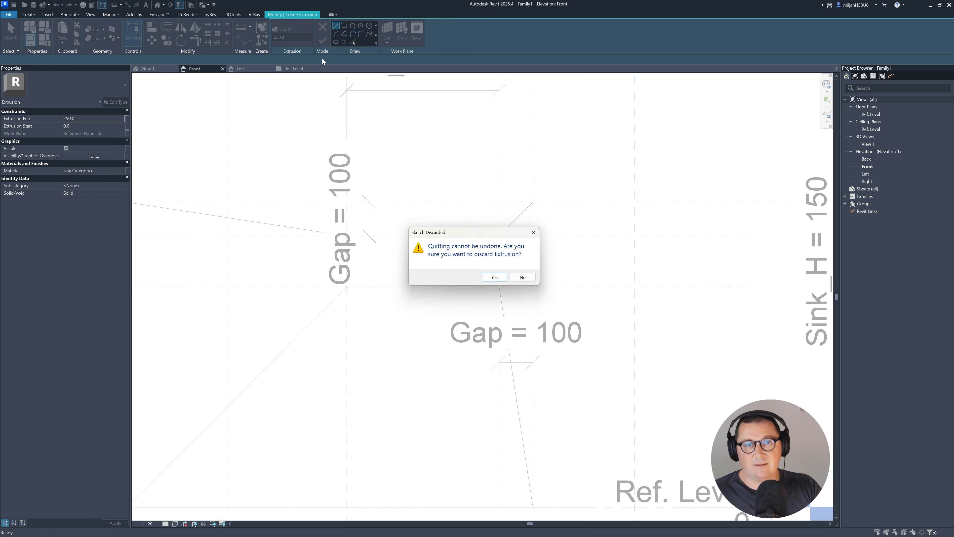
click(496, 278)
Check the name of the reference plane at the blend's front face in the Ref. Level plan.
click(296, 69)
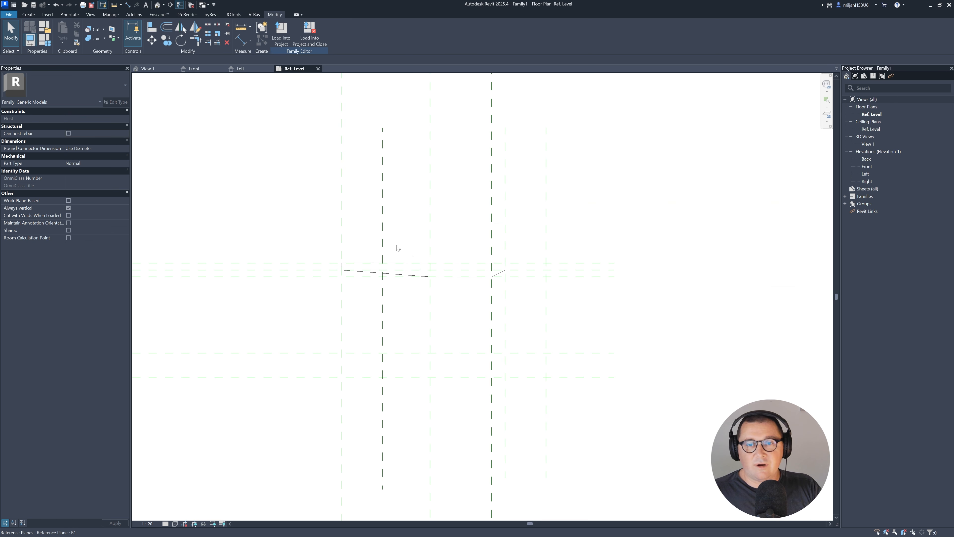
click(533, 281)
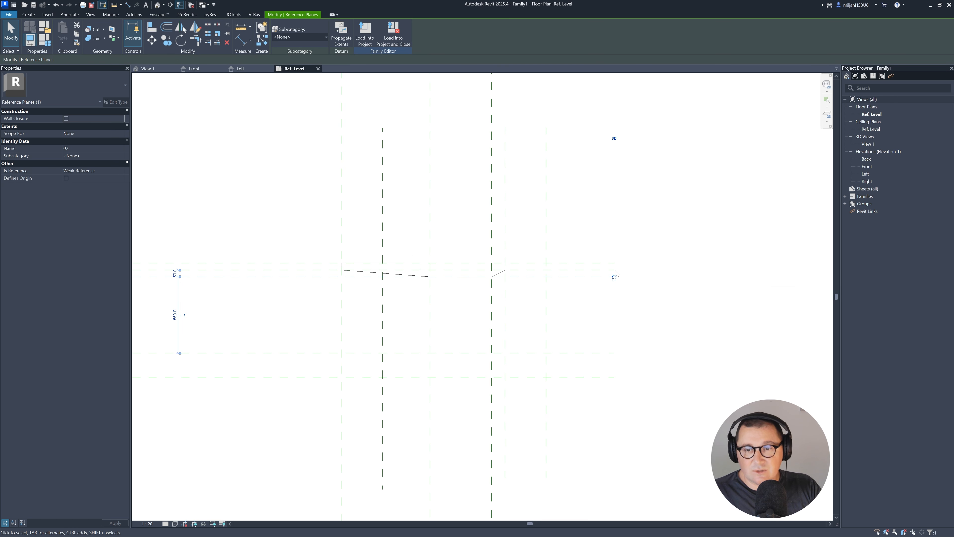
key(Escape)
Start an extrusion in the Front elevation and pick sketch lines along the left, lower and right sides of the sink.
click(195, 69)
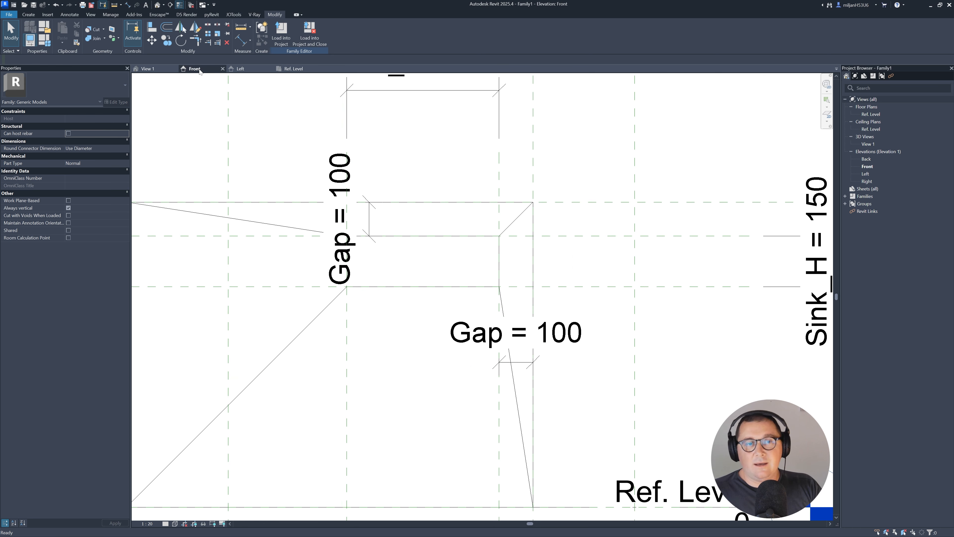
click(29, 14)
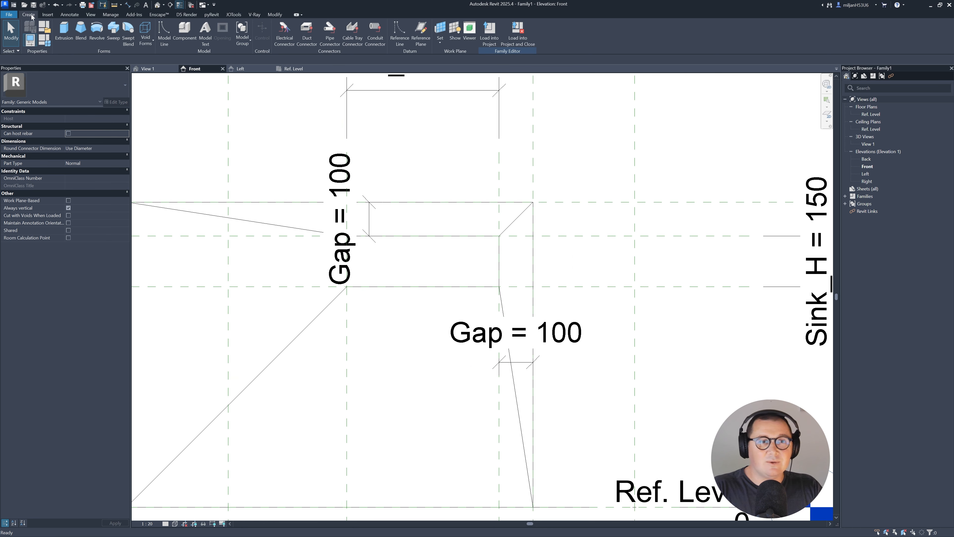
click(65, 34)
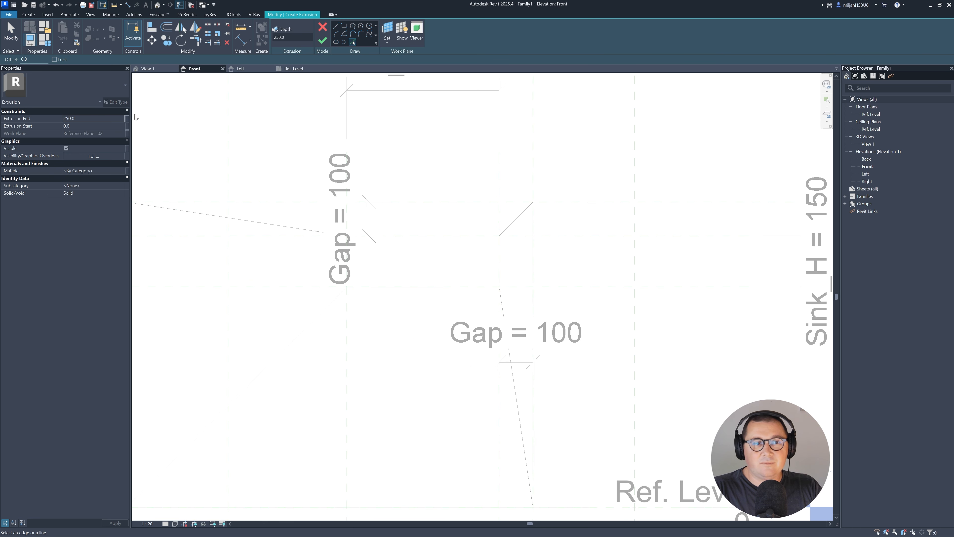
click(346, 338)
click(297, 287)
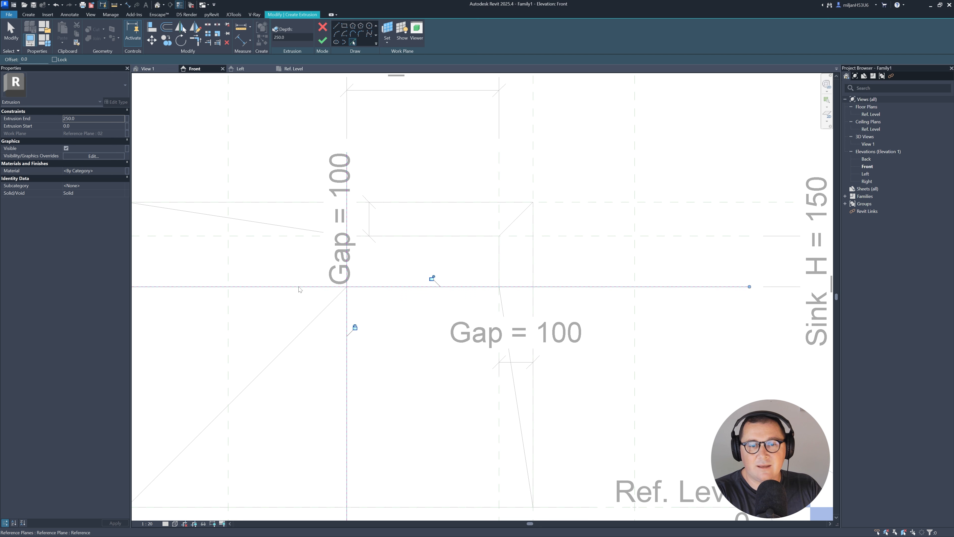
click(500, 193)
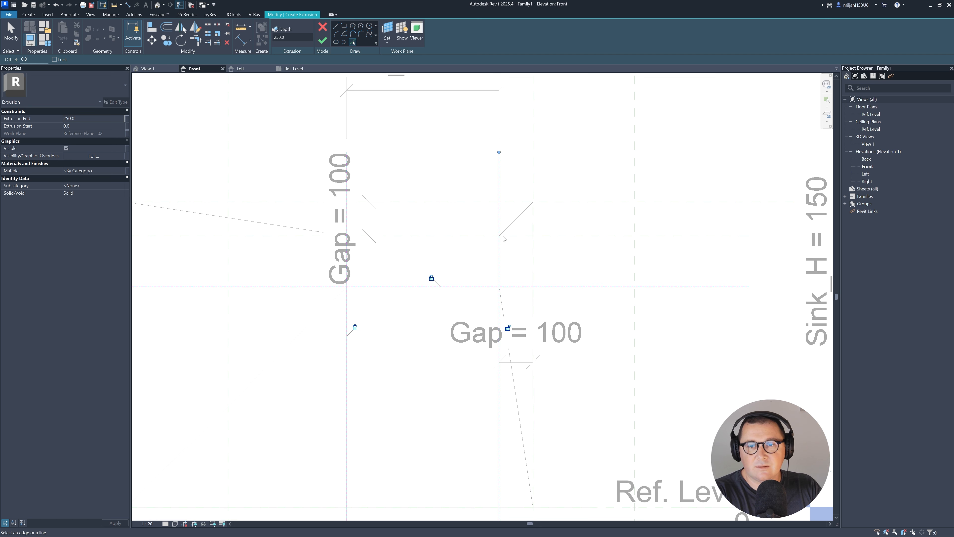
Delete the right vertical sketch line and pick it again from the right Sink_W reference plane.
scroll(496, 192, down, 3)
key(Escape)
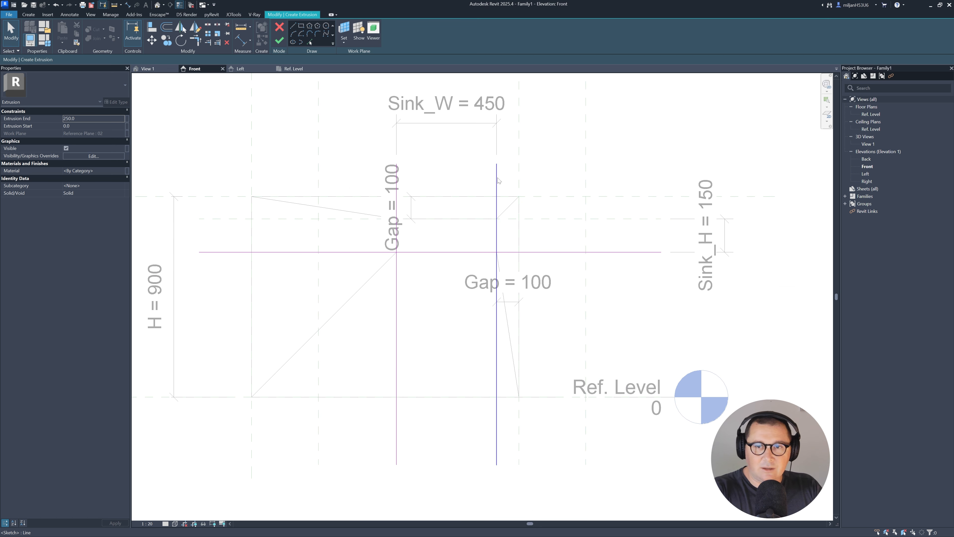
click(497, 182)
middle_drag(497, 182, 430, 195)
key(Delete)
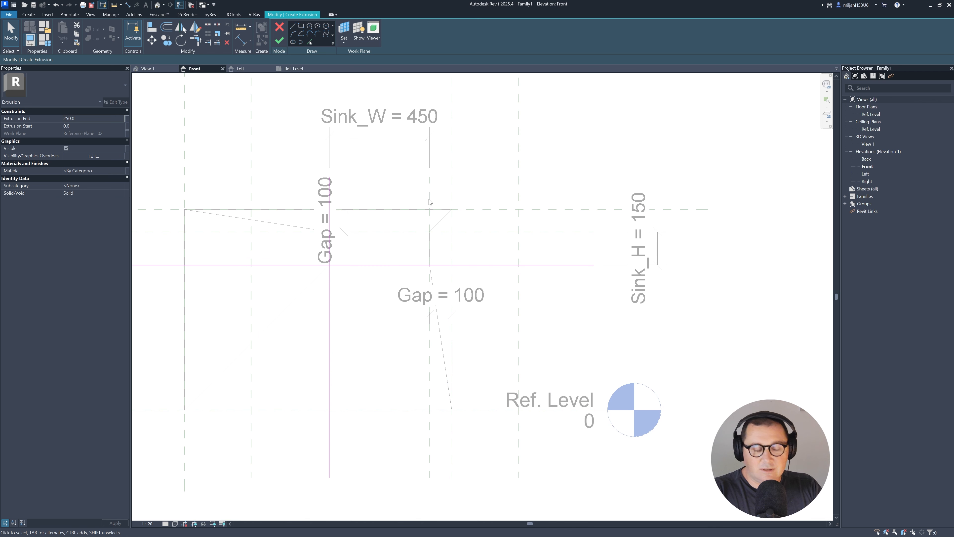
click(312, 44)
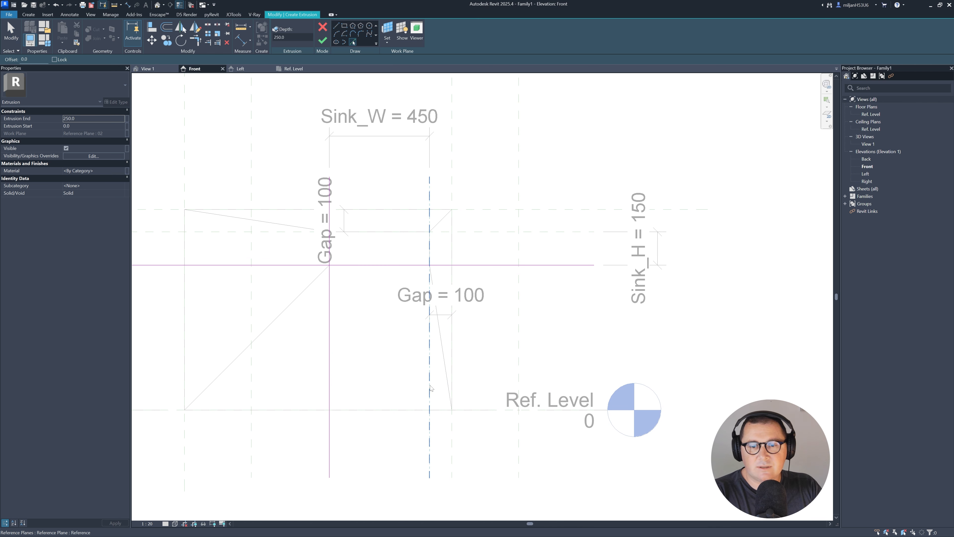
click(430, 319)
scroll(357, 291, up, 3)
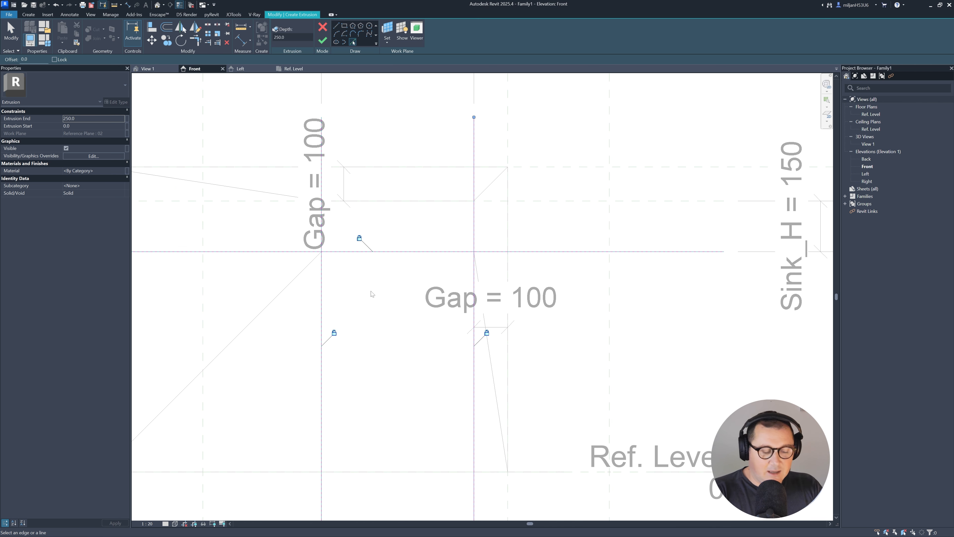
Pick inner sketch lines offset 15 mm inward from the sink's left, bottom and right sides, and a zero-offset line along the sink's upper reference plane.
key(t)
key(r)
click(310, 44)
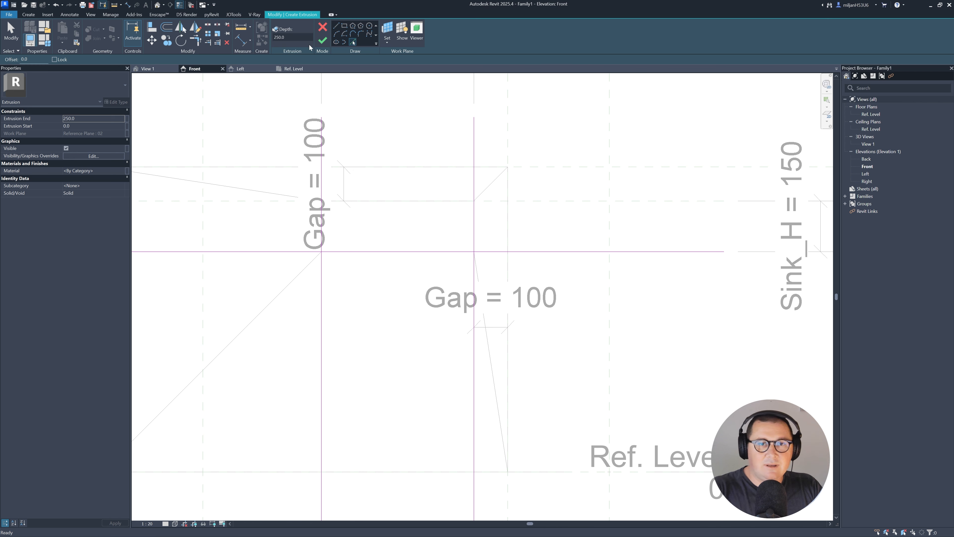
click(322, 185)
click(366, 250)
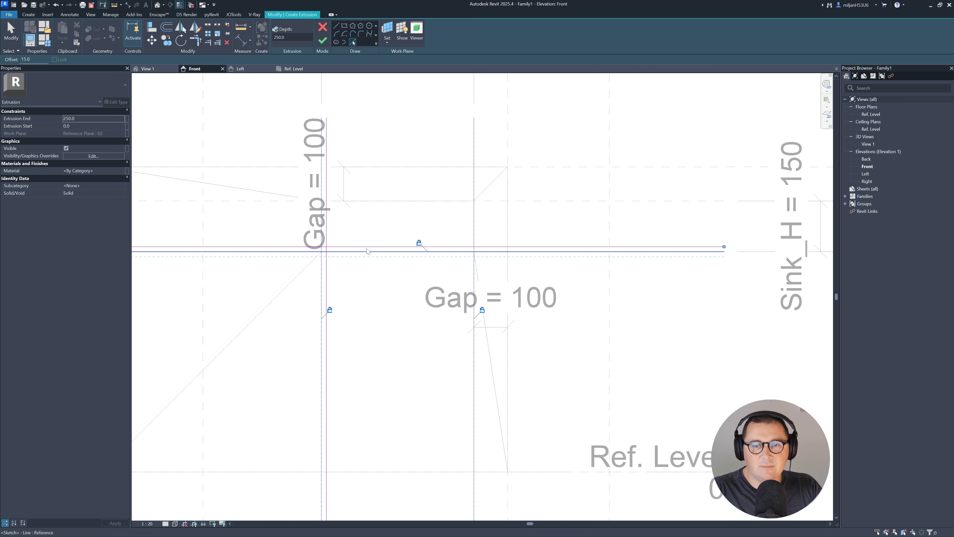
click(472, 225)
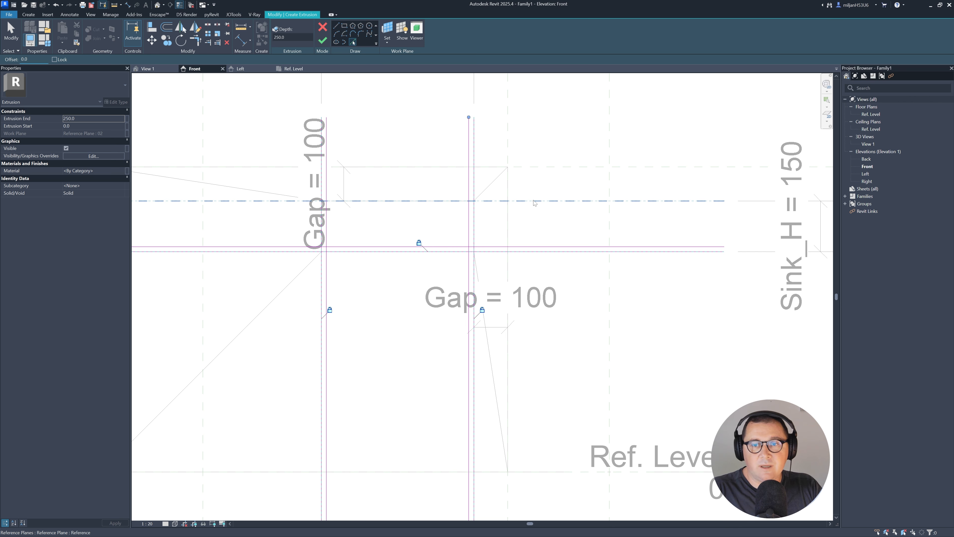
click(519, 206)
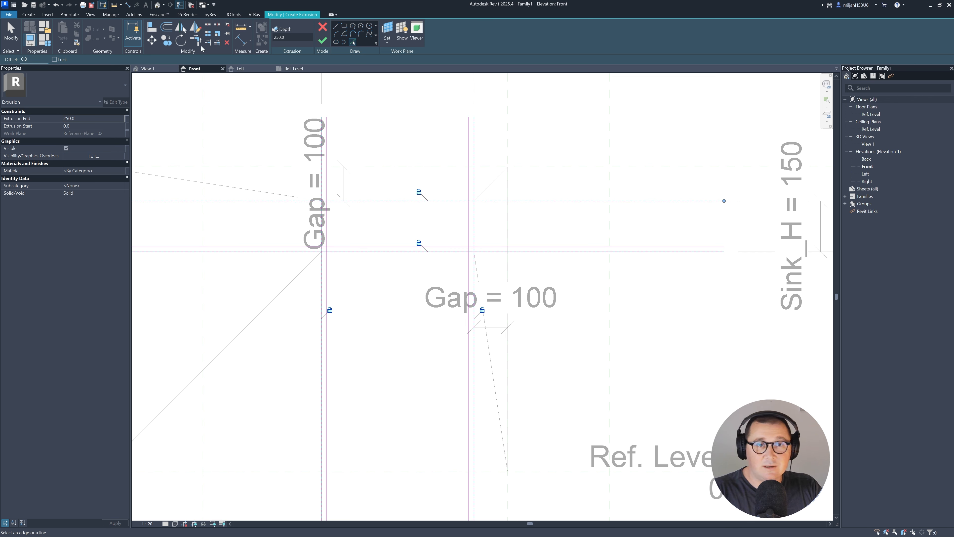
Split the top sketch line between the sink's two side walls.
key(s)
key(l)
click(399, 200)
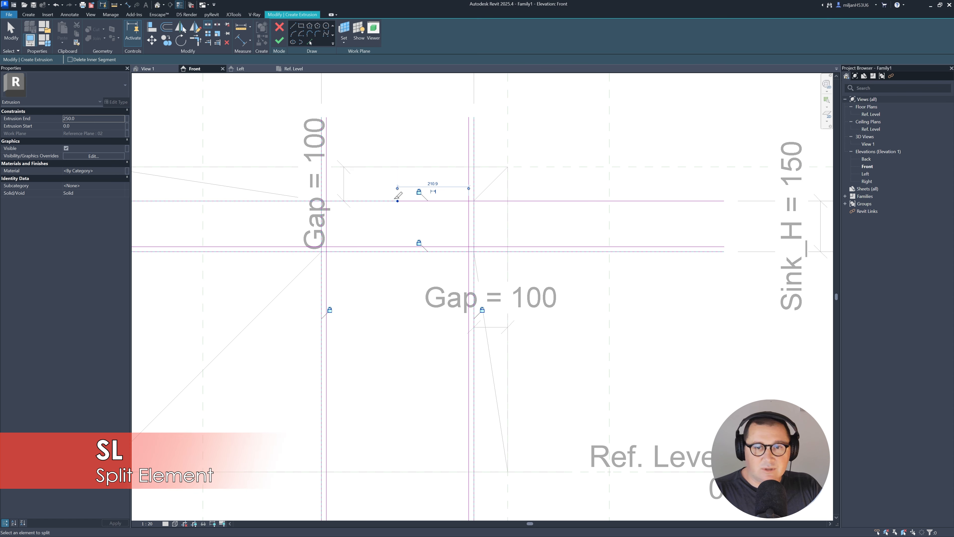
Trim the sketch lines at the left wall to form its top edge and the inner and outer lower-left corners.
scroll(339, 195, up, 5)
click(299, 211)
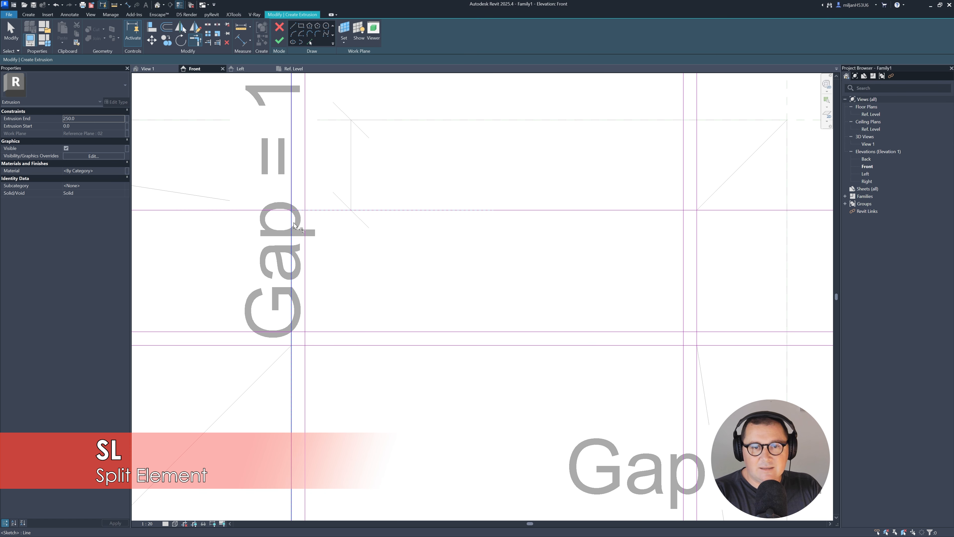
click(292, 221)
click(299, 211)
click(305, 217)
click(324, 331)
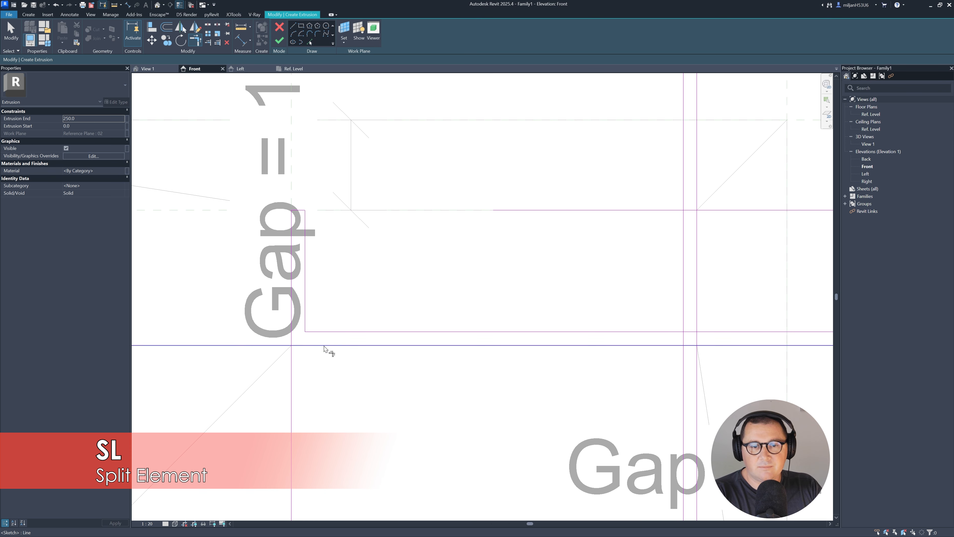
click(324, 345)
click(291, 334)
Trim the sketch lines at the right wall's lower and upper corners to close the U-shaped sink profile.
click(683, 319)
click(669, 346)
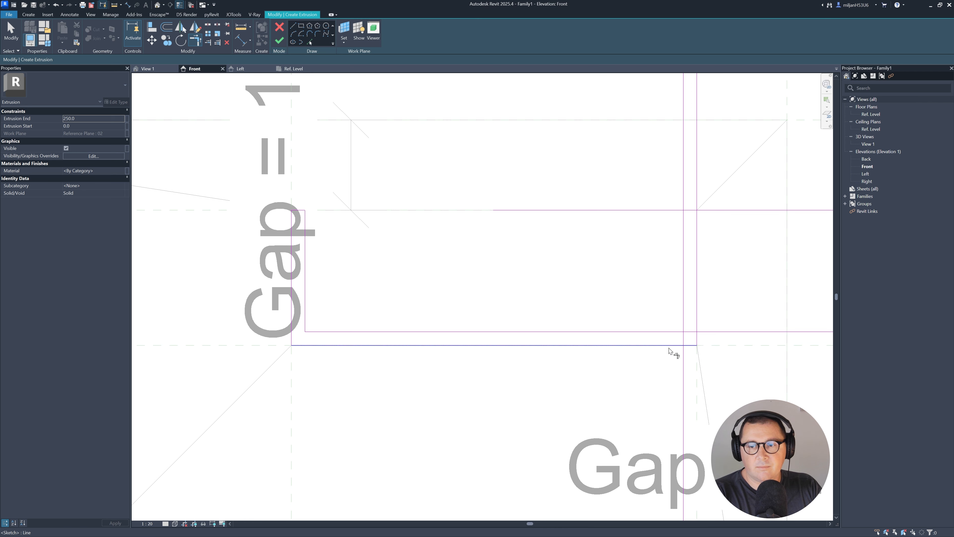
click(668, 331)
click(684, 323)
click(683, 304)
click(688, 211)
click(697, 235)
click(692, 210)
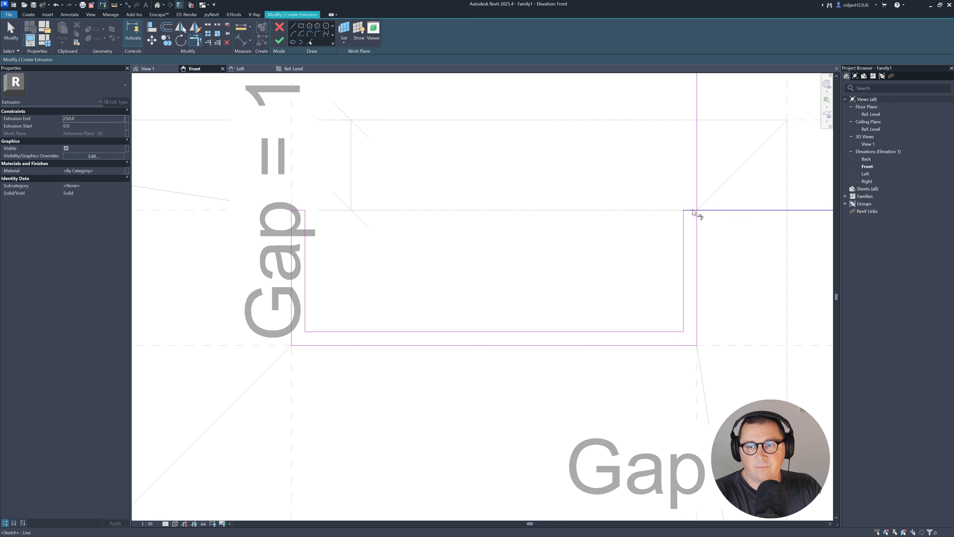
Finish the U-shaped extrusion and stretch its front face forward to reference plane 03 in the Ref. Level plan.
scroll(642, 277, down, 2)
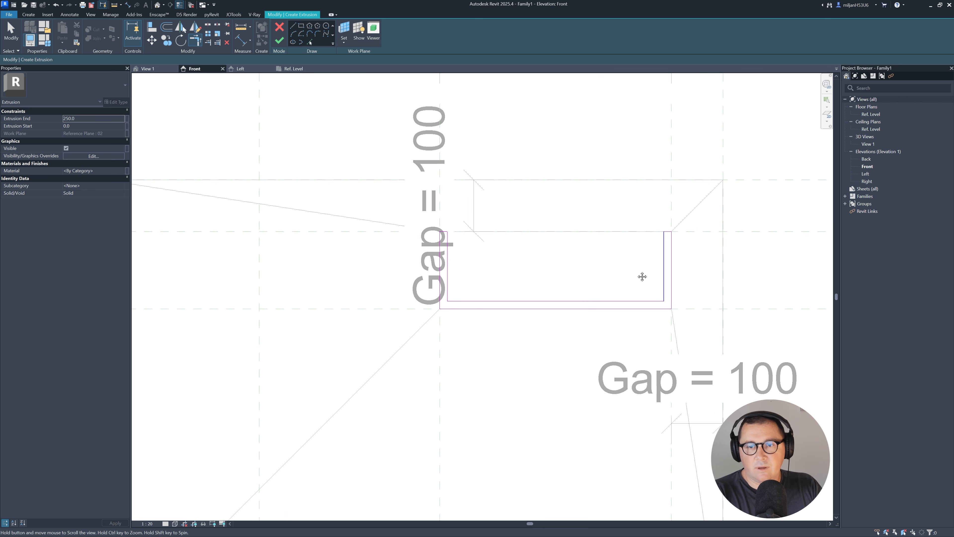
click(295, 68)
click(279, 41)
middle_drag(465, 290, 461, 252)
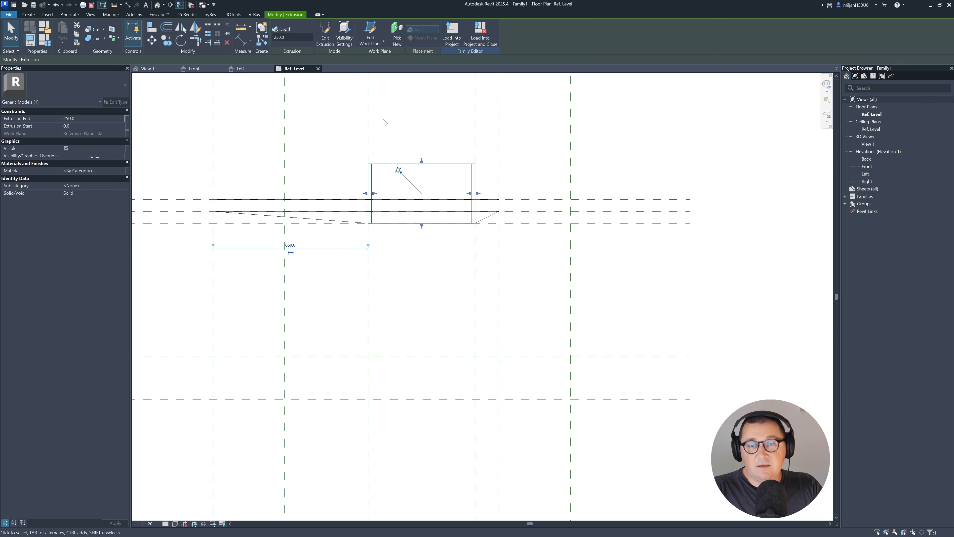
drag(422, 225, 419, 357)
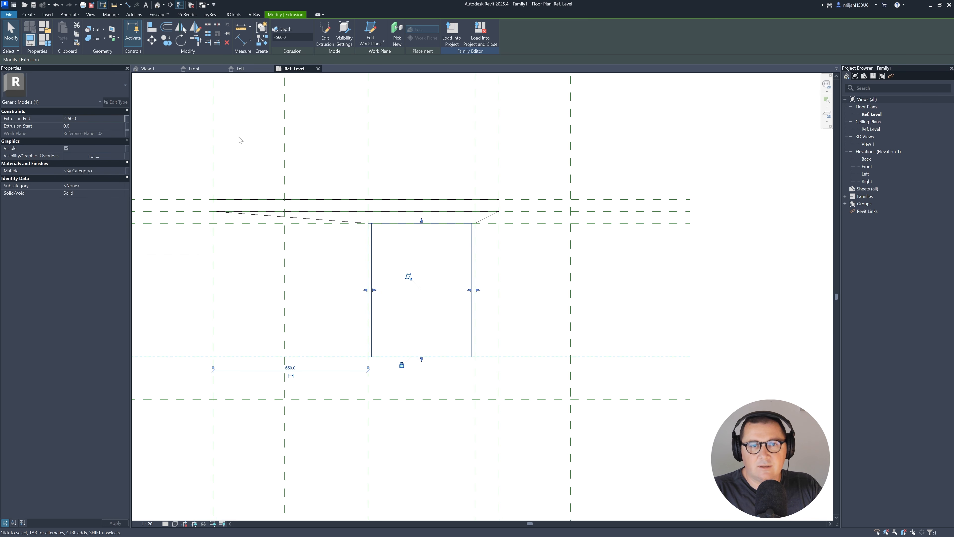
Examine the sink extrusion in the 3D view and check the reference plane names for the front panel in the Ref. Level plan.
click(160, 69)
click(269, 141)
scroll(269, 141, down, 2)
shift+middle_drag(418, 309, 281, 176)
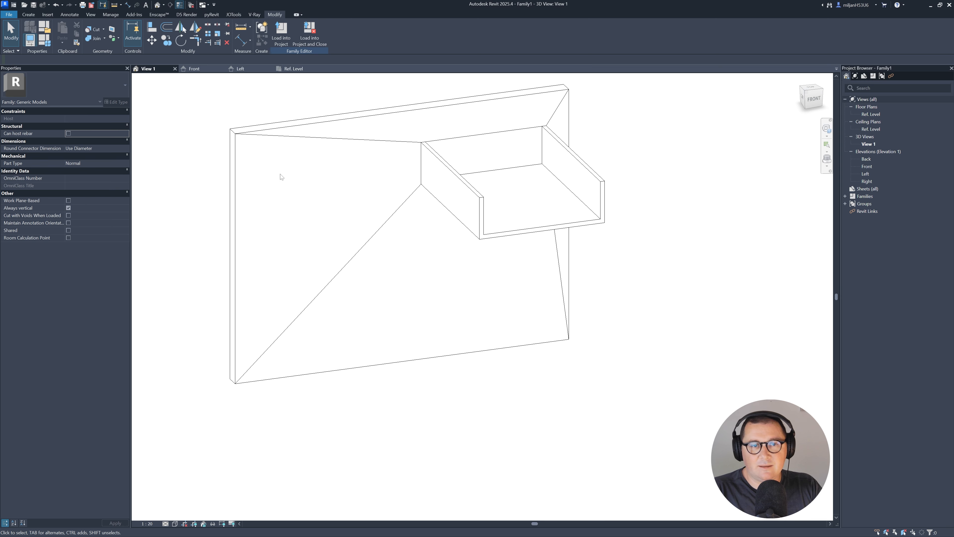
click(217, 71)
scroll(442, 282, down, 4)
click(301, 70)
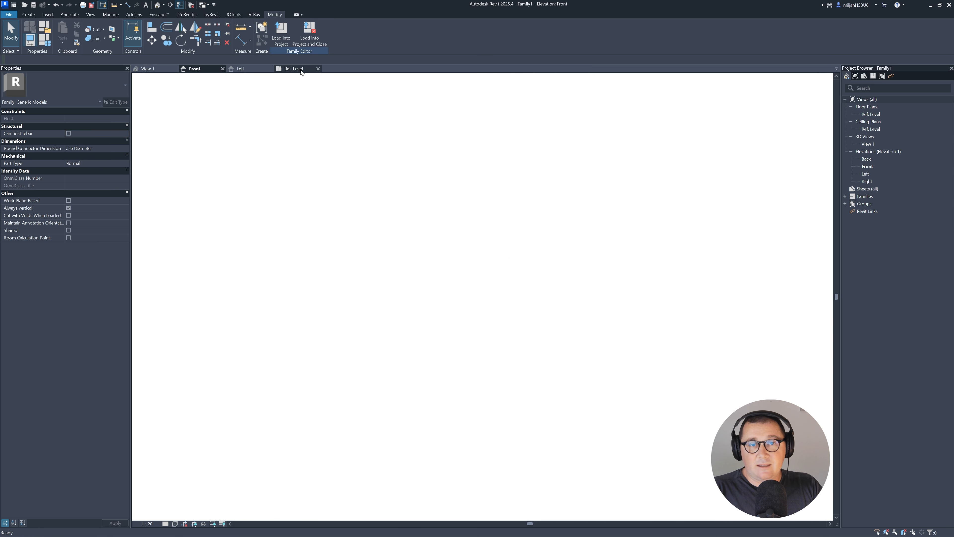
click(602, 330)
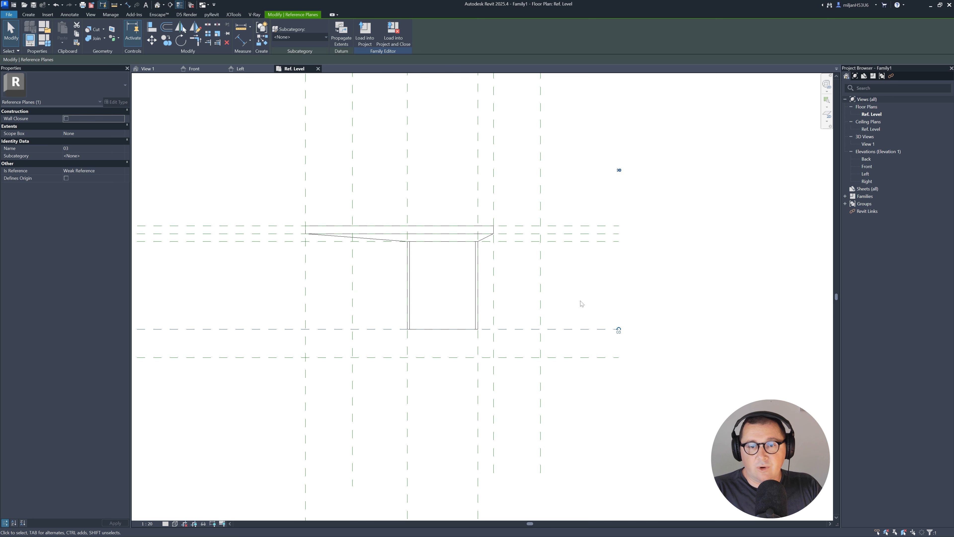
click(442, 319)
click(352, 320)
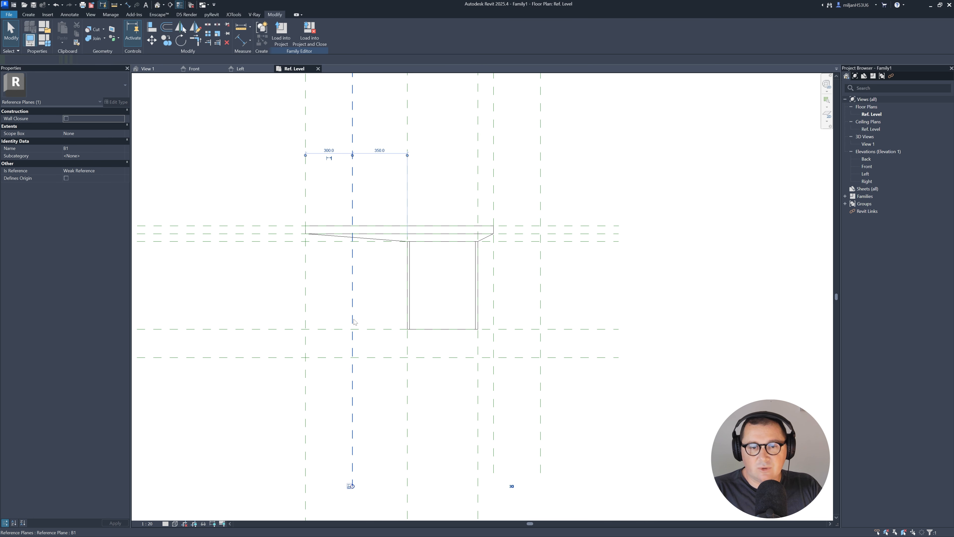
click(564, 307)
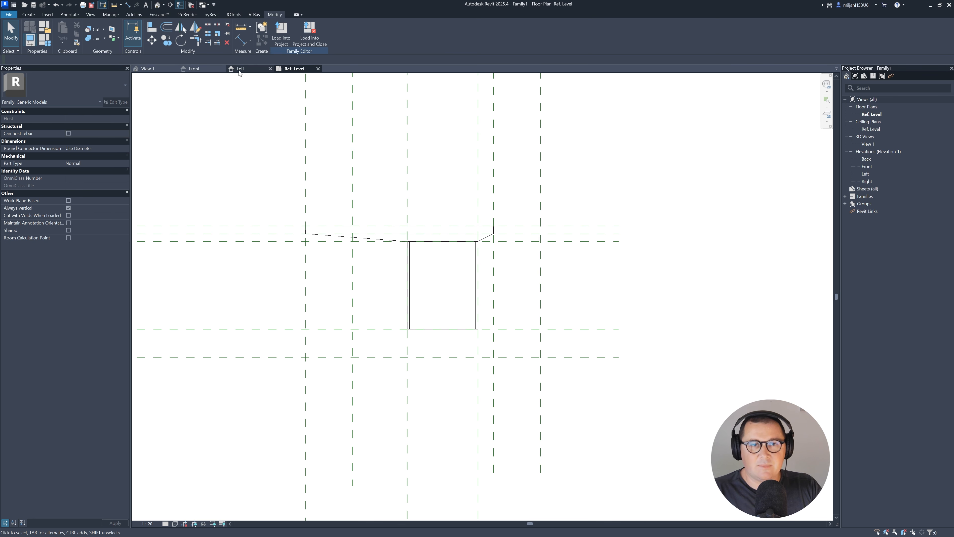
Start an extrusion in the Front elevation and pick sketch lines on the two shifted W planes, the top H plane and the Ref. Level.
click(195, 68)
click(29, 15)
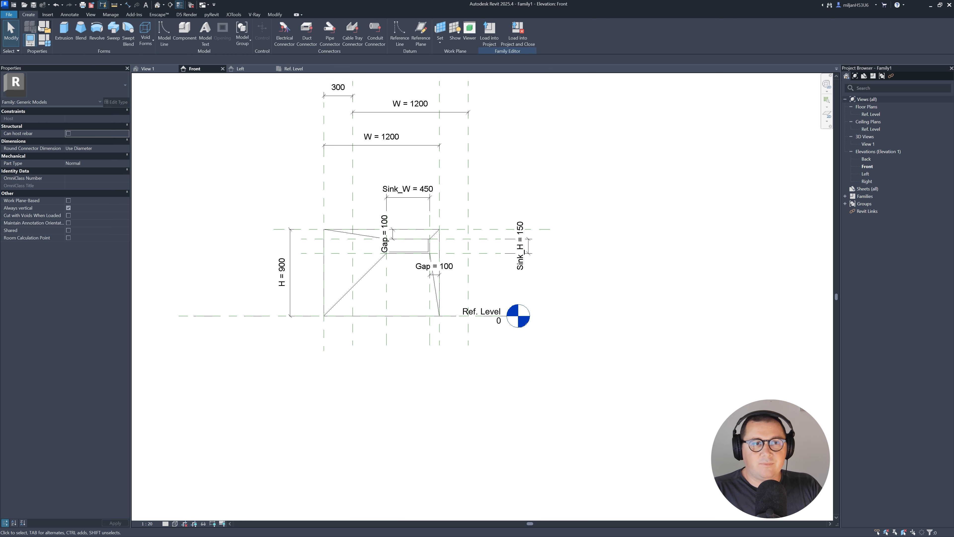
click(64, 30)
click(355, 41)
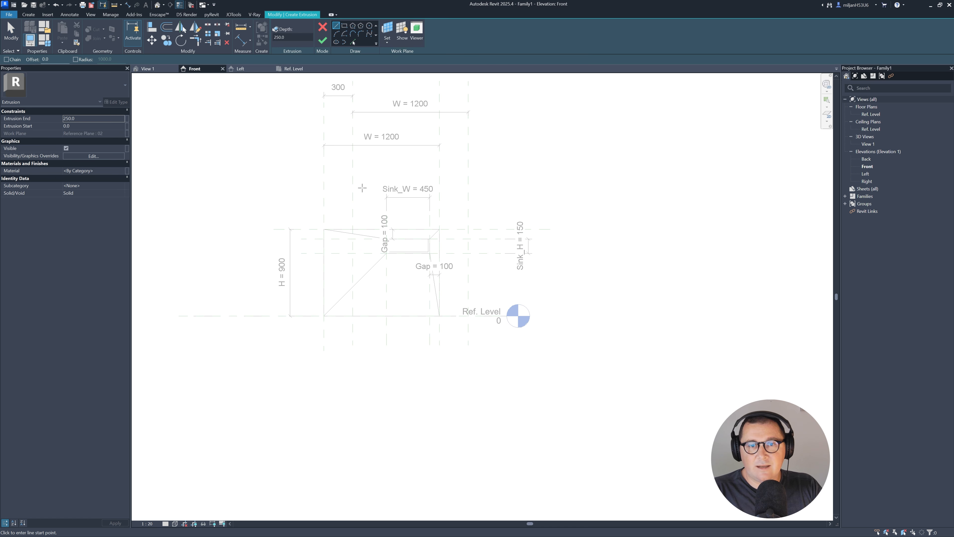
click(353, 185)
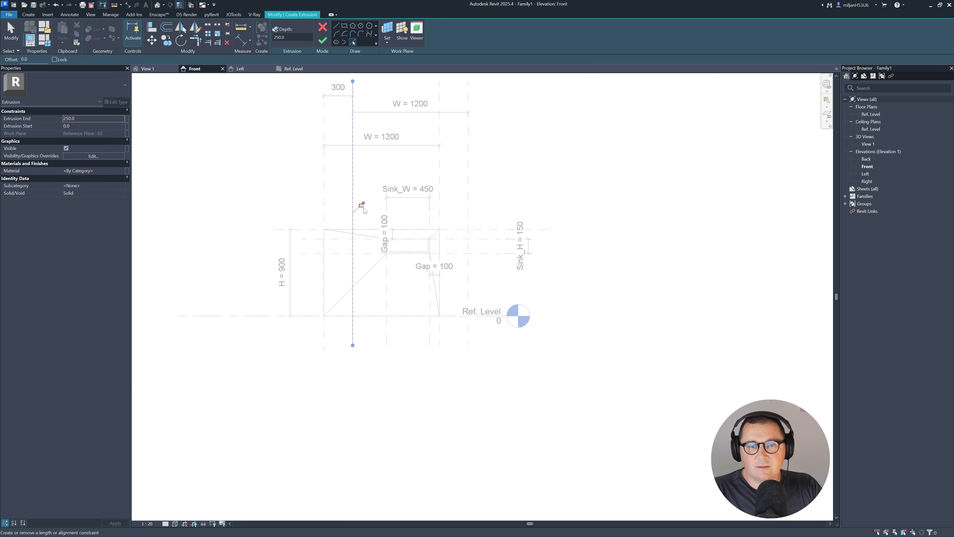
click(468, 207)
click(487, 229)
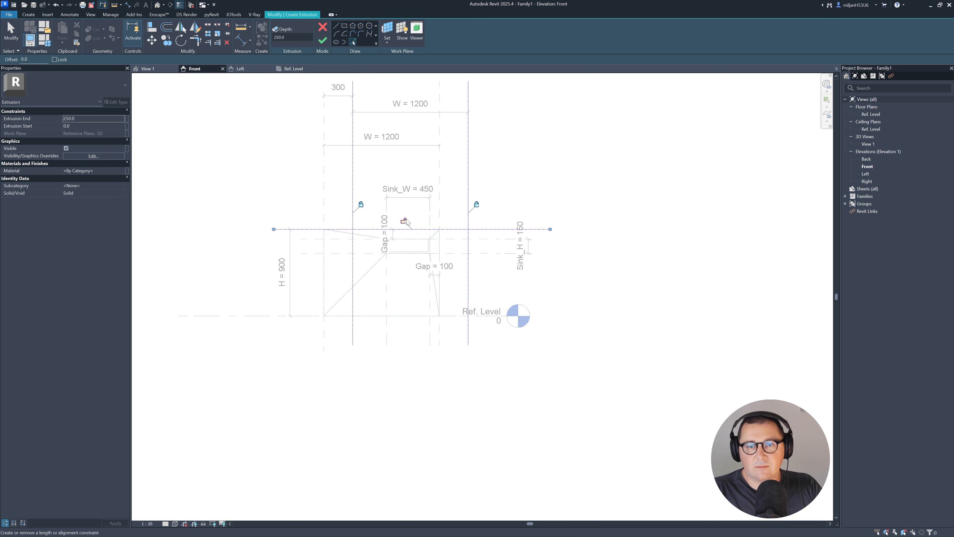
click(255, 317)
Trim the four picked lines into a closed rectangle and finish the front panel extrusion.
scroll(391, 303, up, 3)
key(t)
key(r)
click(339, 174)
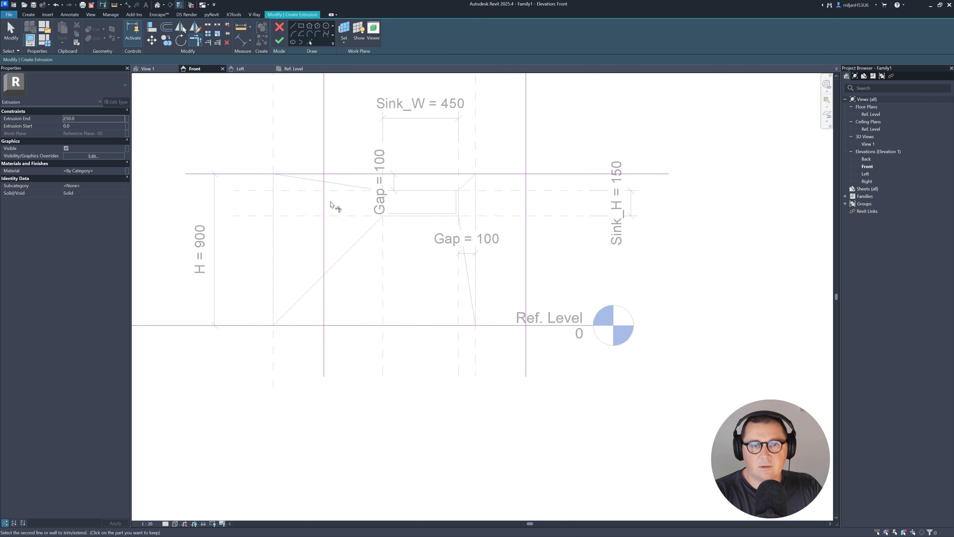
click(325, 235)
click(325, 248)
click(352, 325)
click(402, 325)
click(527, 297)
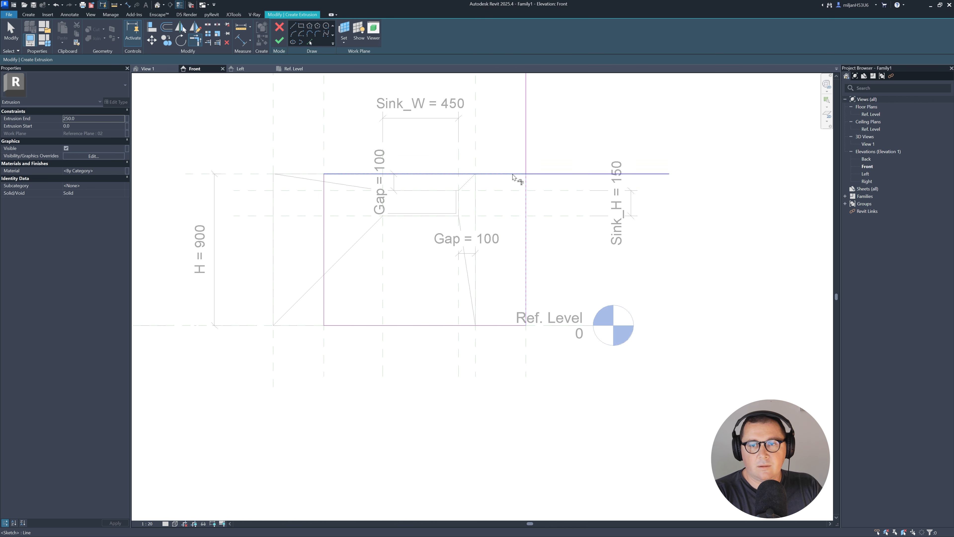
click(515, 175)
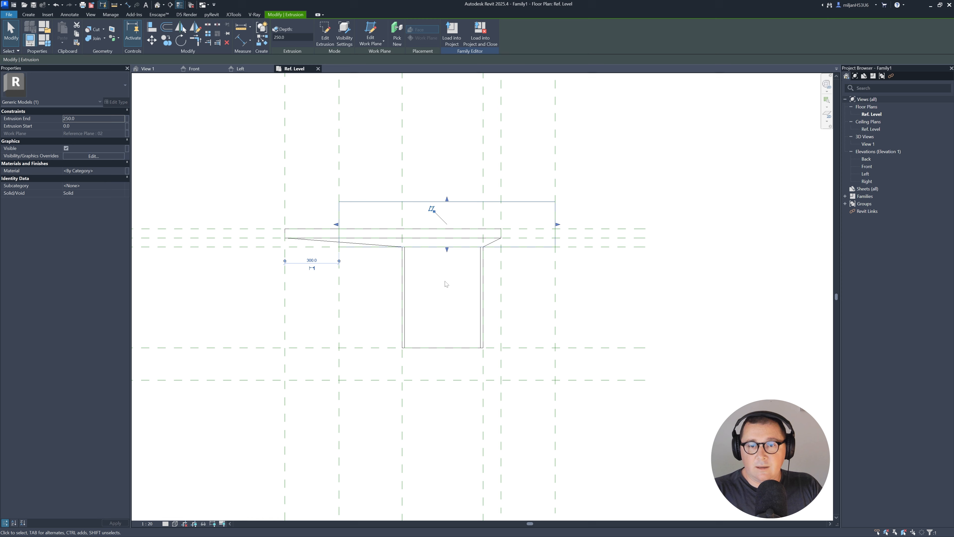
Change the front panel extrusion's work plane to Reference Plane : 03 in the Ref. Level plan.
middle_drag(425, 278, 443, 234)
click(377, 48)
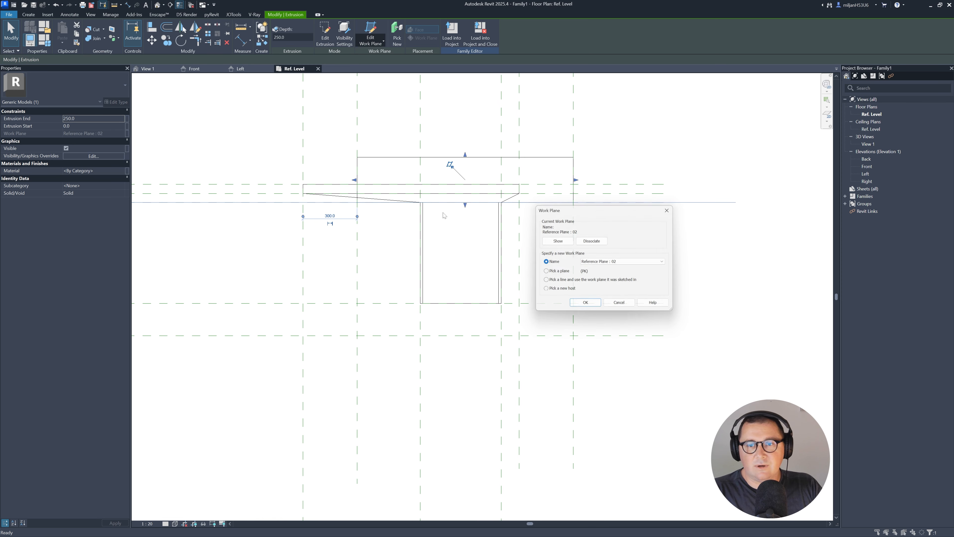
click(610, 262)
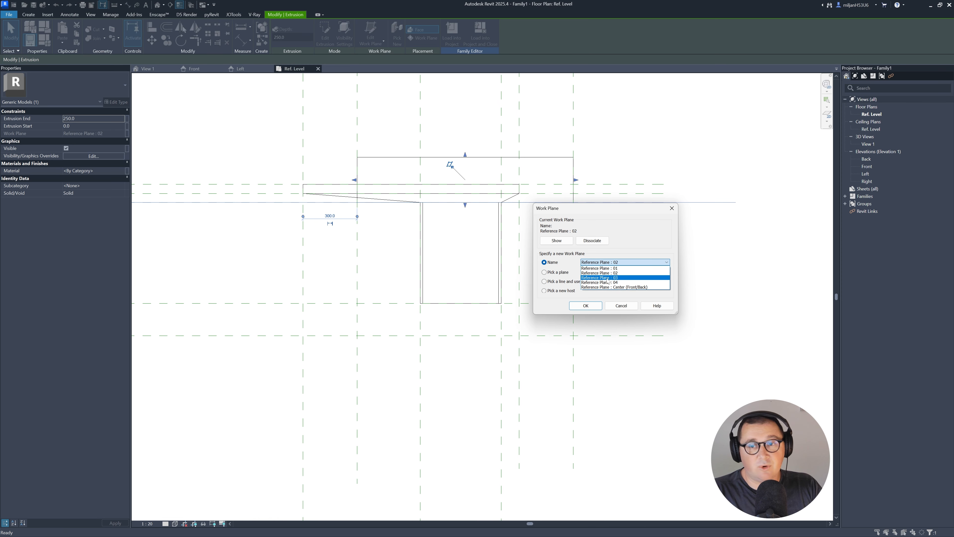
click(608, 278)
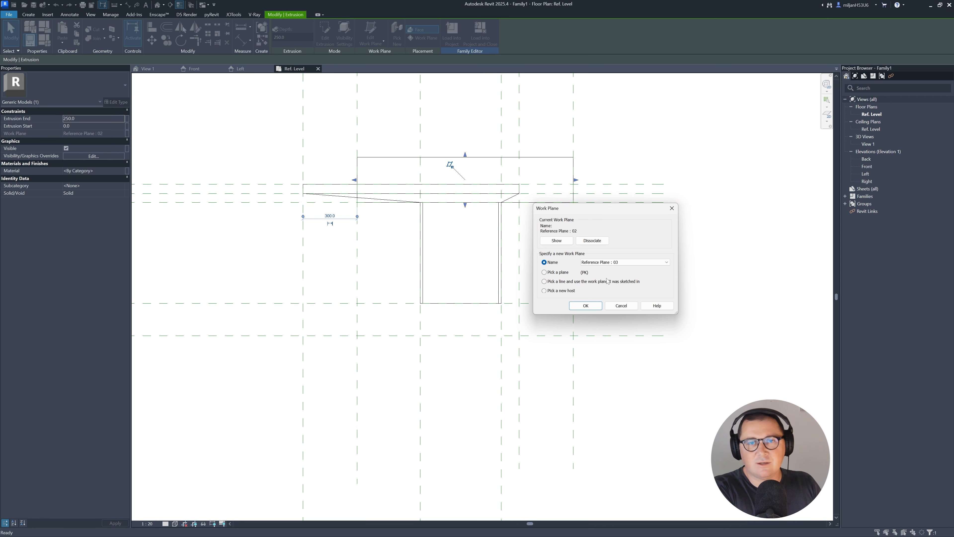
click(585, 306)
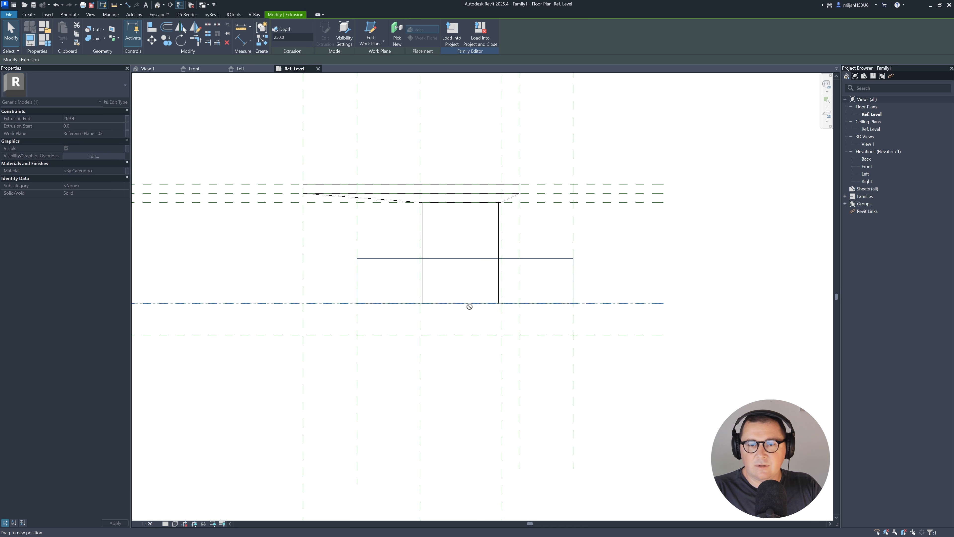
Stretch the front panel's depth out to reference plane 04 and lock it there.
drag(469, 307, 461, 334)
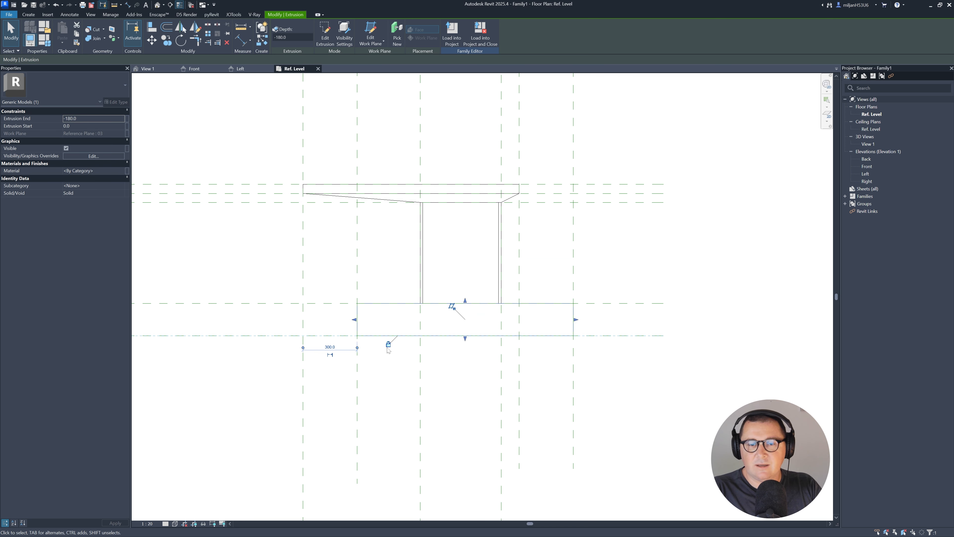
click(382, 393)
middle_drag(381, 393, 504, 378)
scroll(349, 338, down, 1)
Set the distance between reference planes 03 and 04 to 50 mm and view the panel in 3D.
click(340, 322)
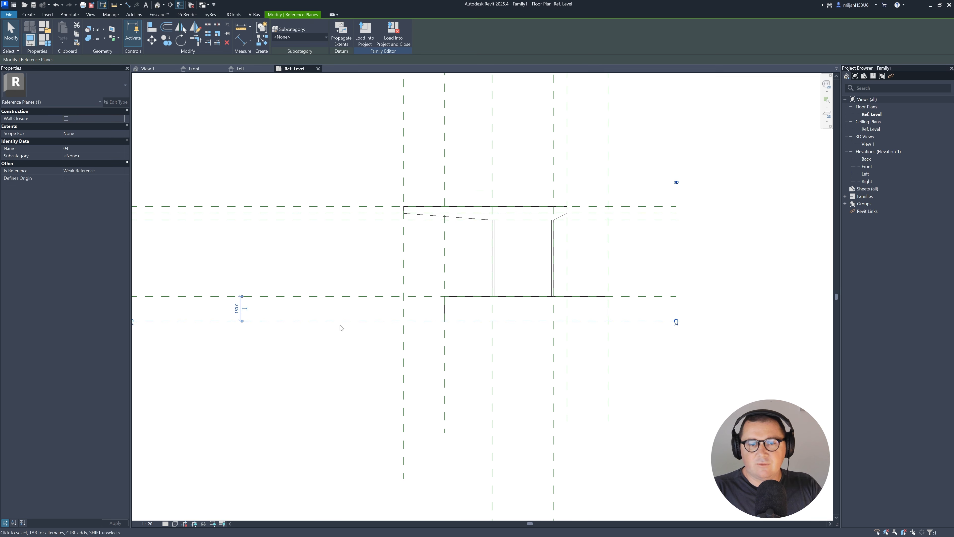
click(240, 317)
text(50)
key(Return)
click(148, 69)
shift+middle_drag(436, 334, 340, 294)
scroll(467, 346, up, 1)
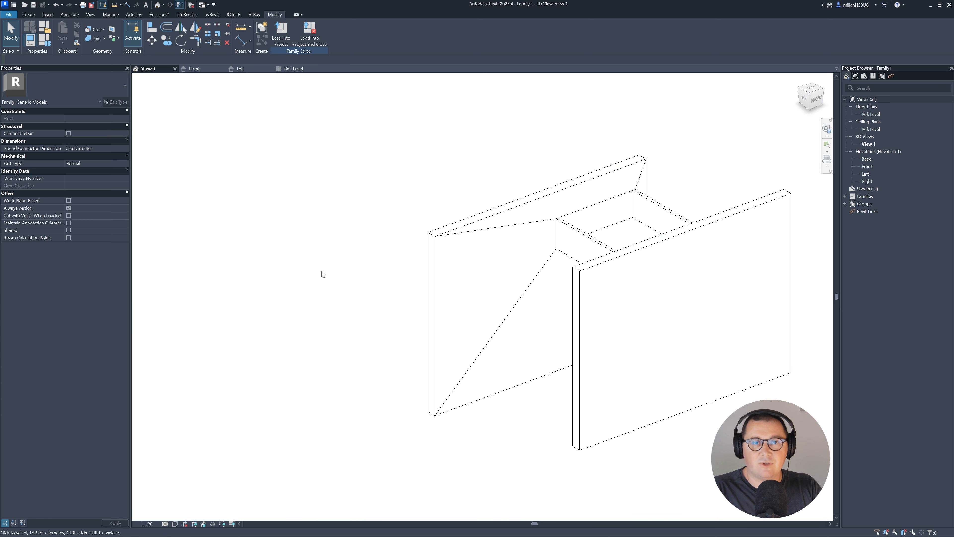
Test the family parameters by applying Gap 150, Sink_H 200 and Sink_W 550 one after another.
click(44, 42)
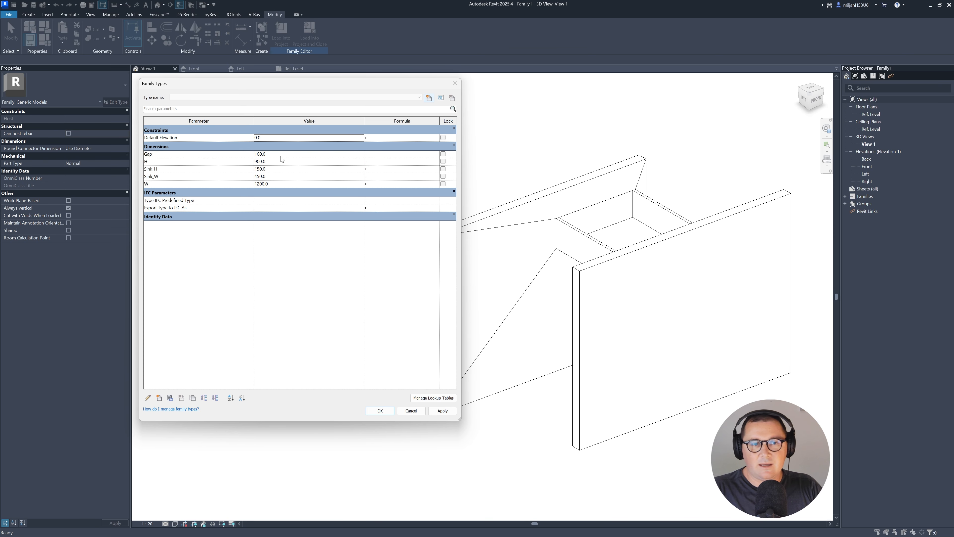
click(280, 154)
text(150)
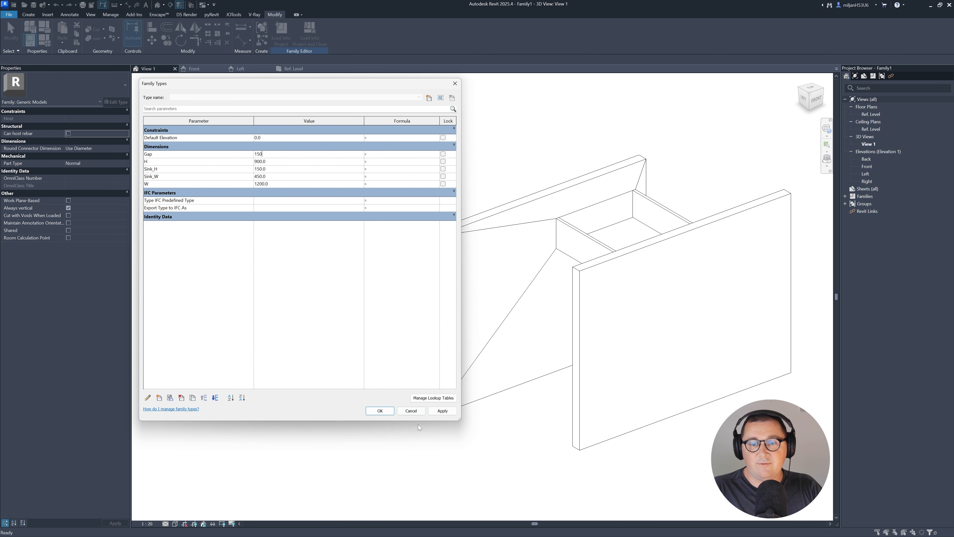
click(450, 412)
click(280, 170)
text(200)
click(445, 411)
click(280, 177)
text(550)
click(444, 412)
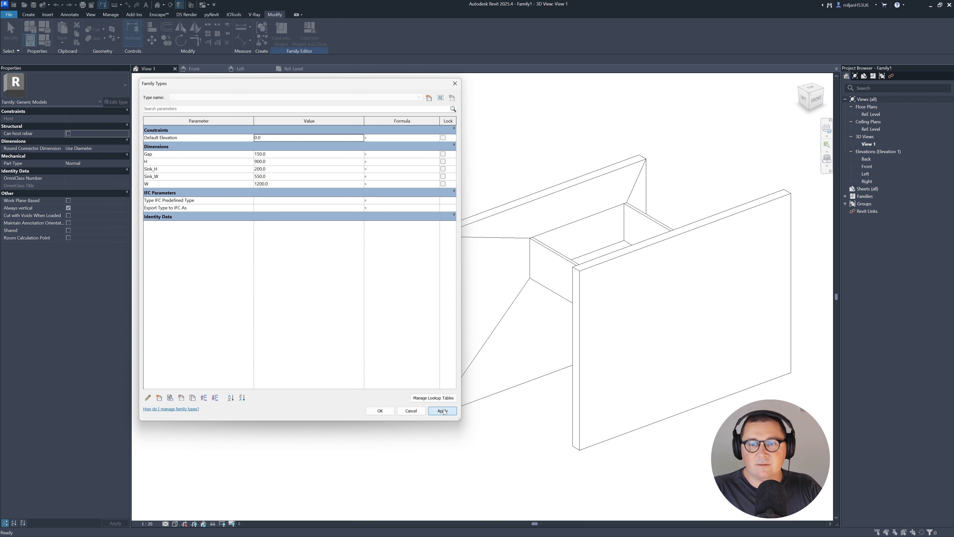
Set Sink_W to 500, Sink_H to 150, Gap to 125, H to 800 and W to 1100, and apply the values.
click(281, 176)
text(500)
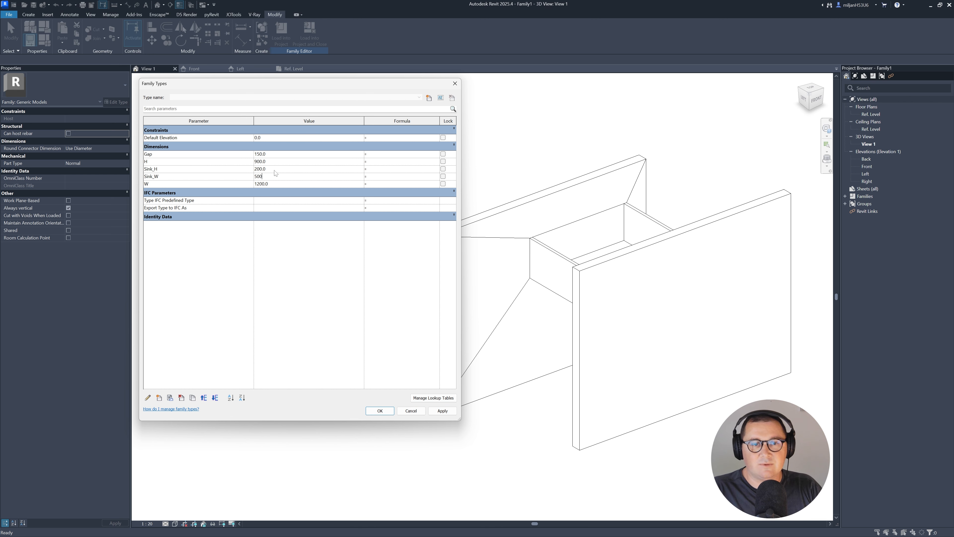
click(275, 169)
text(150)
click(271, 154)
text(125)
click(276, 164)
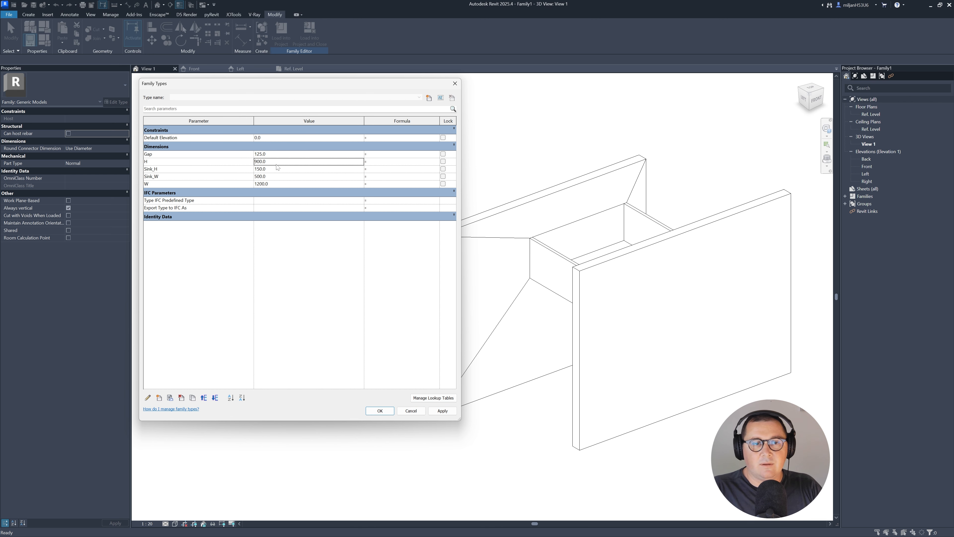
text(800)
click(278, 183)
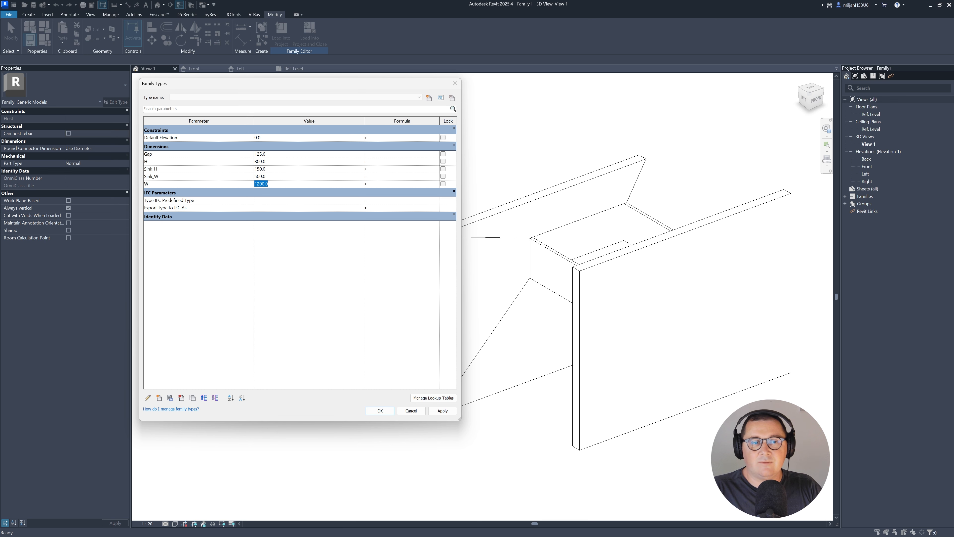
text(11)
click(441, 412)
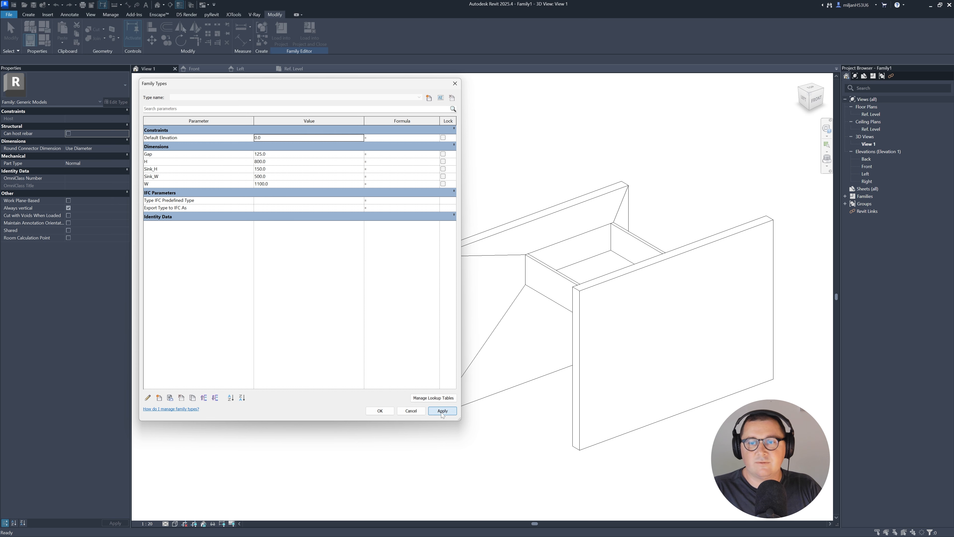
click(380, 411)
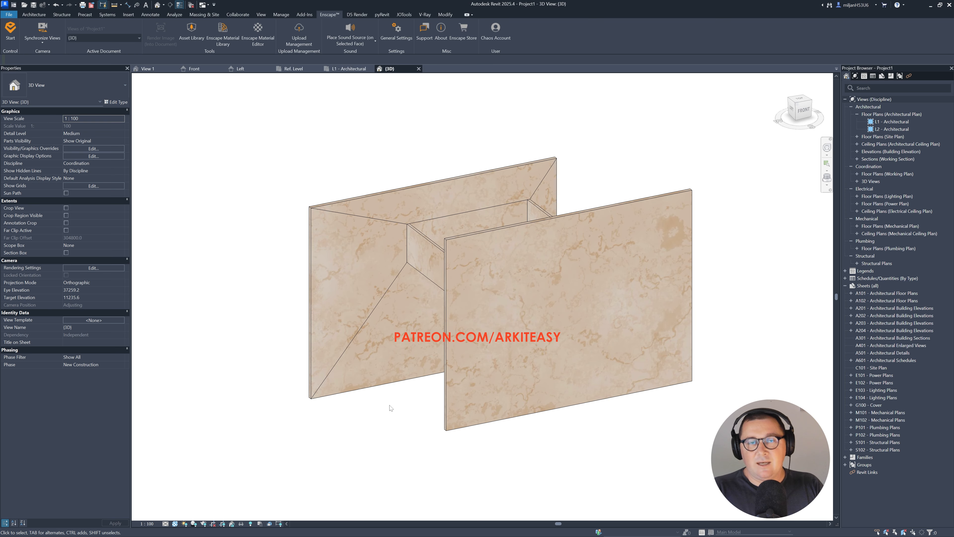